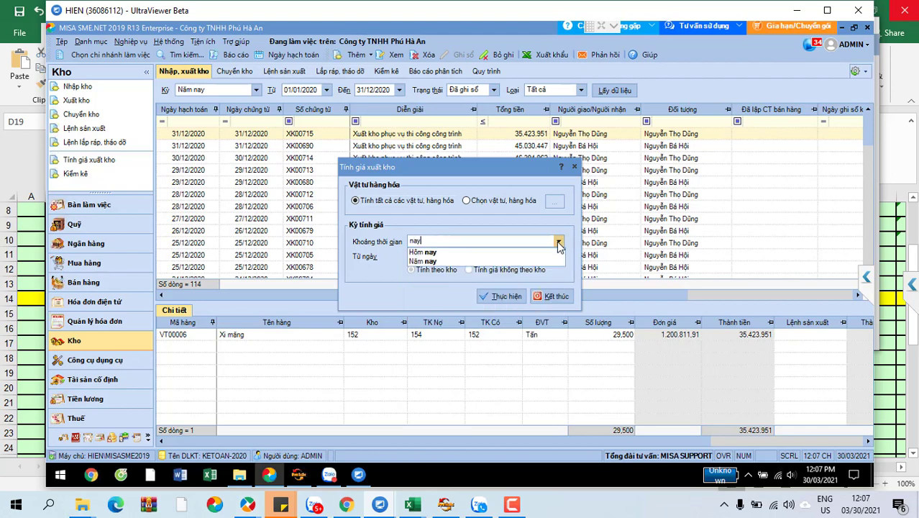
Run the stock issue price calculation for all goods over the period Năm nay, then finish the calculation dialog
left_click(484, 267)
left_click(503, 300)
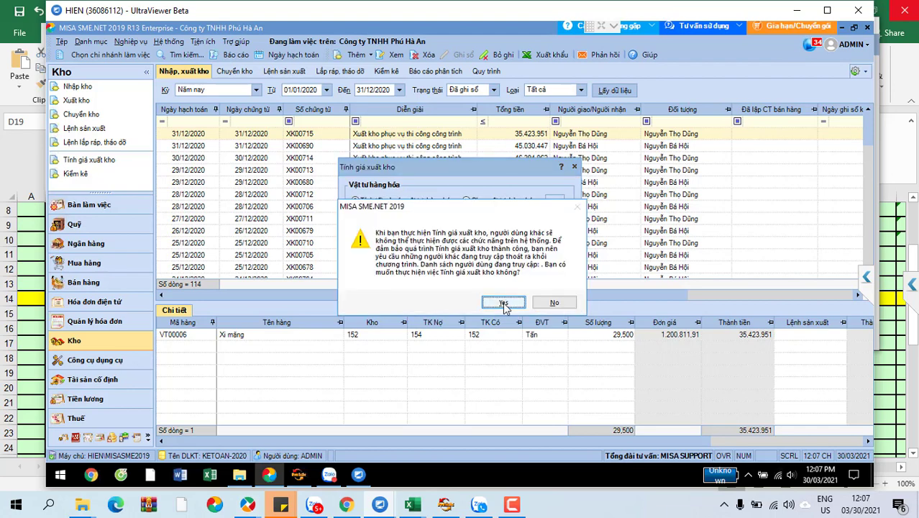
left_click(503, 302)
left_click(555, 294)
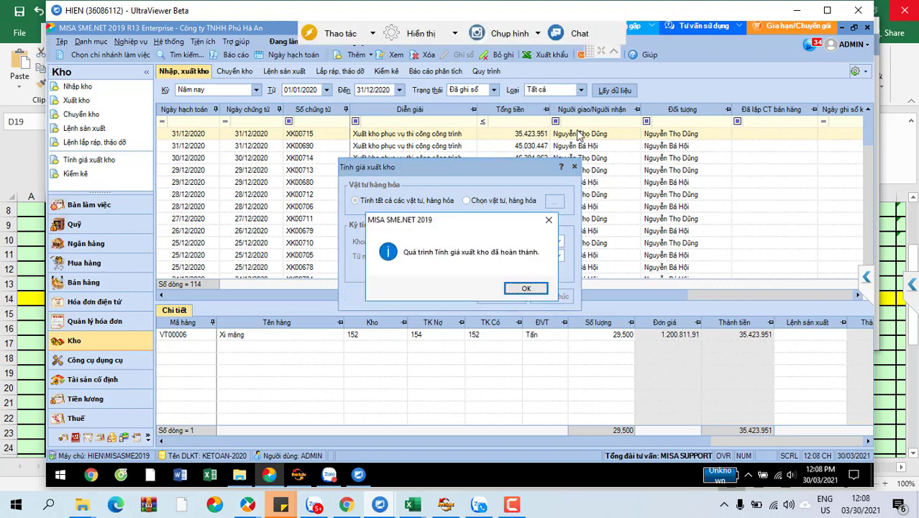
left_click(534, 289)
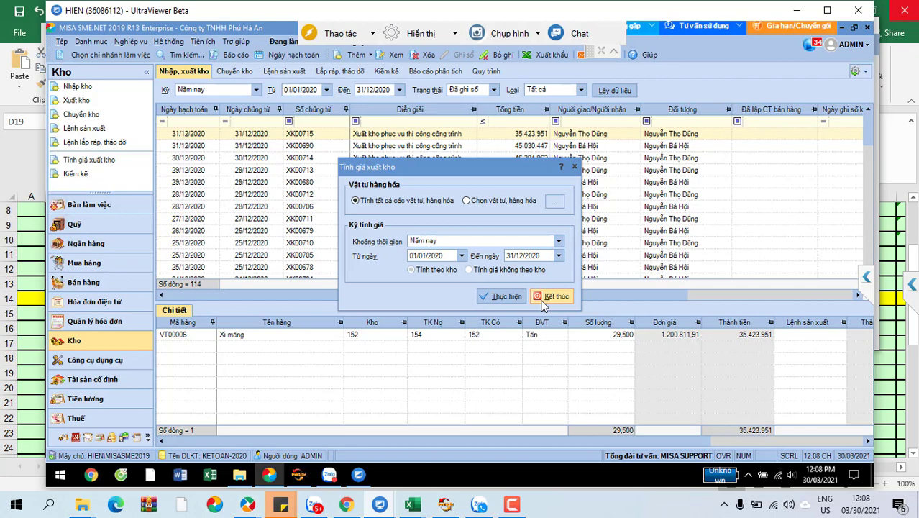
left_click(543, 301)
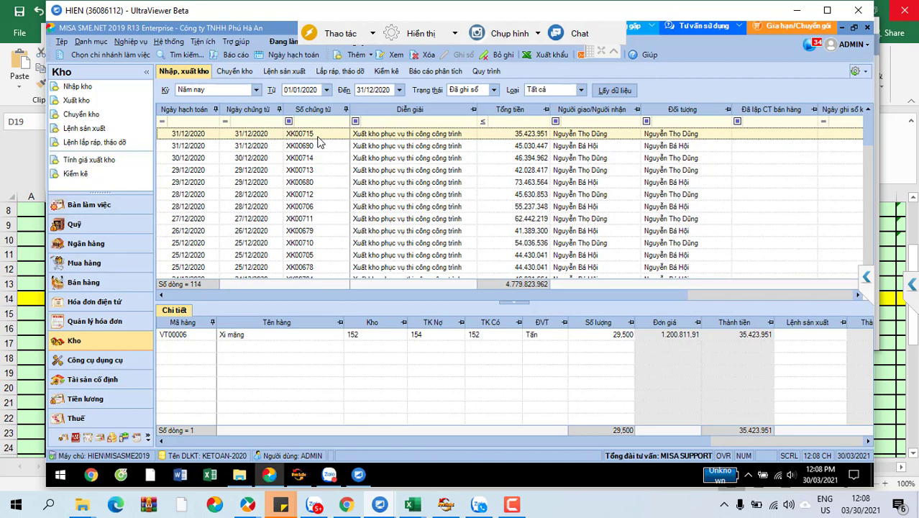
Go to the Giá thành module and open the costing period list of the Công trình process
left_click(64, 439)
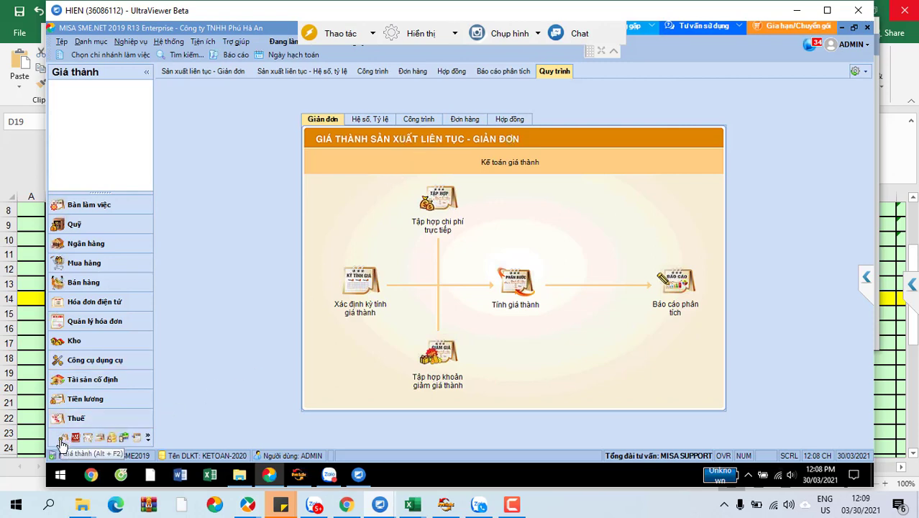
left_click(419, 121)
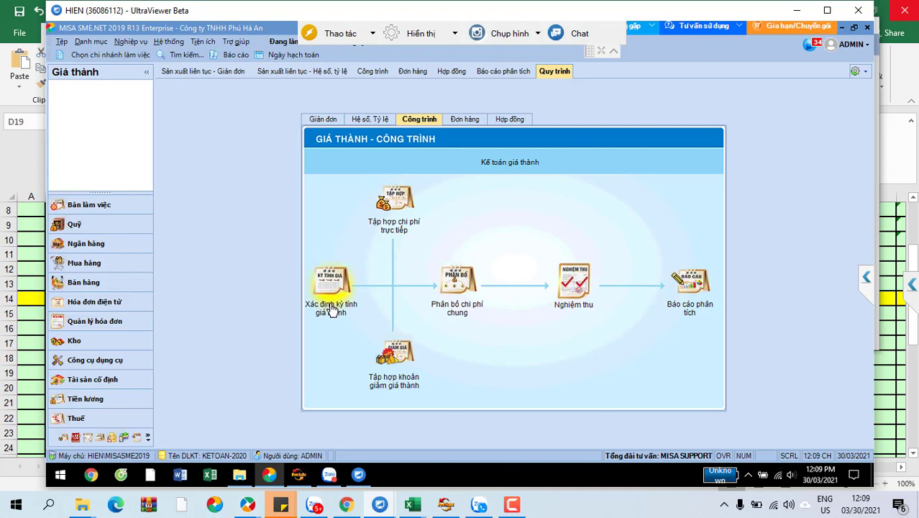
left_click(325, 121)
left_click(369, 119)
left_click(419, 120)
left_click(463, 124)
left_click(420, 121)
left_click(343, 291)
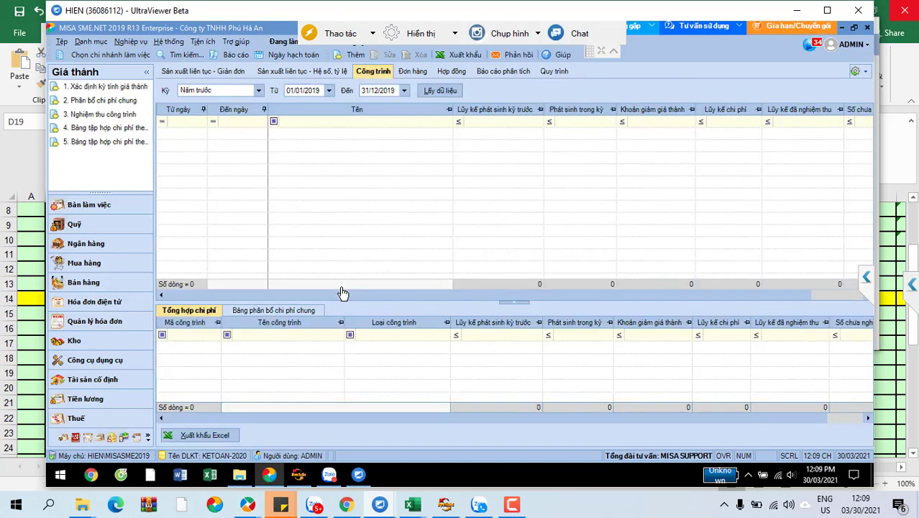
Set the Công trình costing period list to Năm nay and load its data
left_click(258, 89)
type("nay")
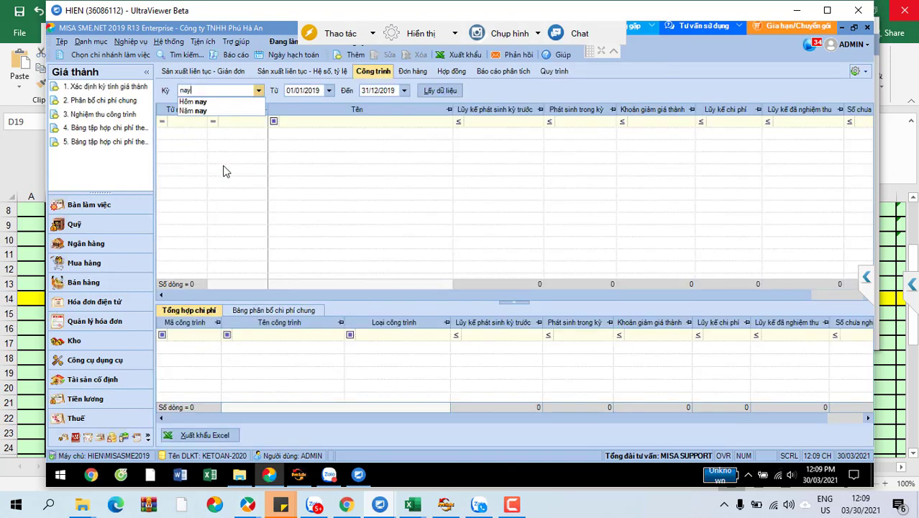
left_click(205, 113)
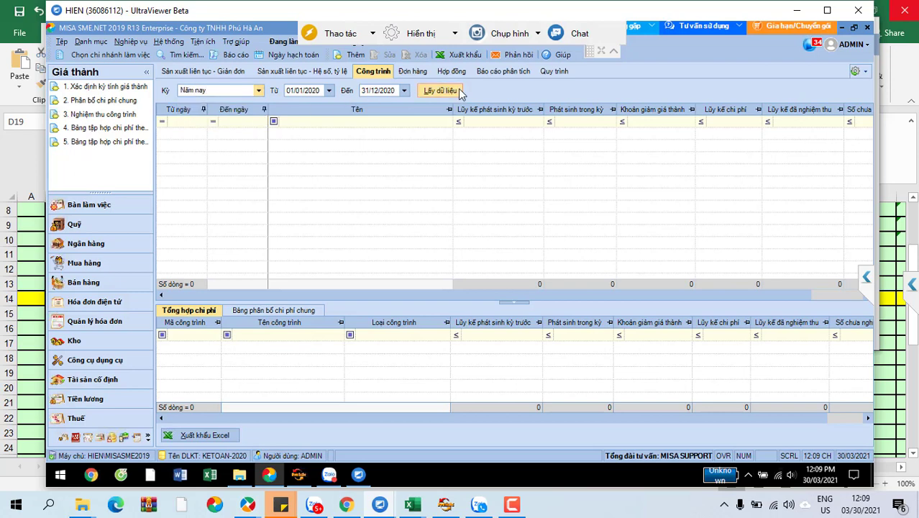
left_click(457, 91)
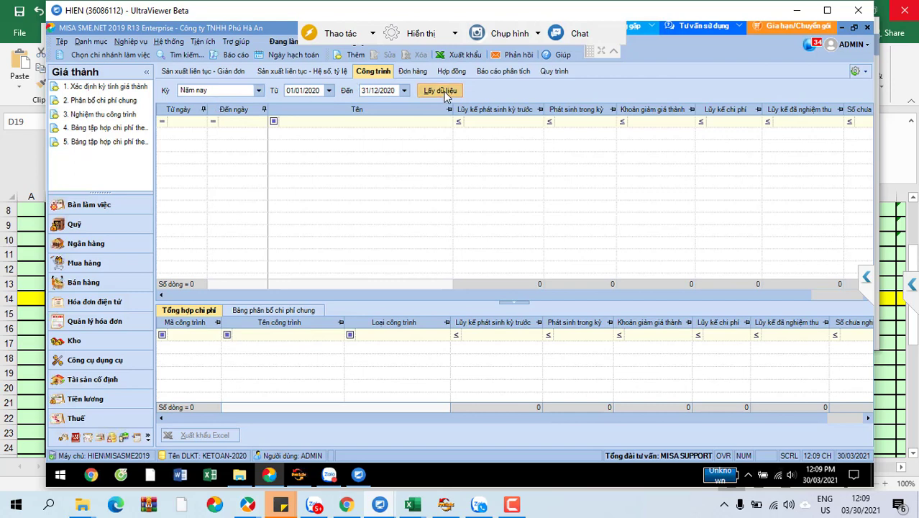
Start a new costing period with the period set to Năm nay, 01/01/2020 to 31/12/2020
left_click(357, 56)
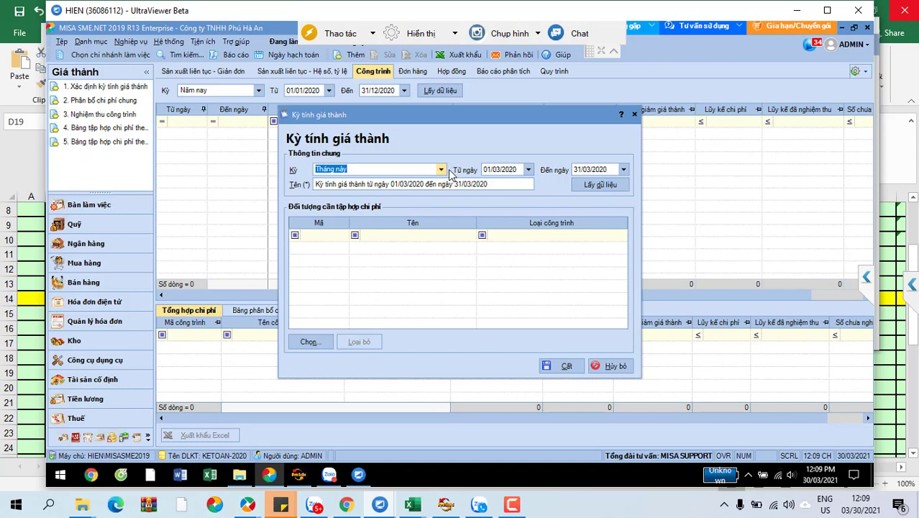
left_click(442, 170)
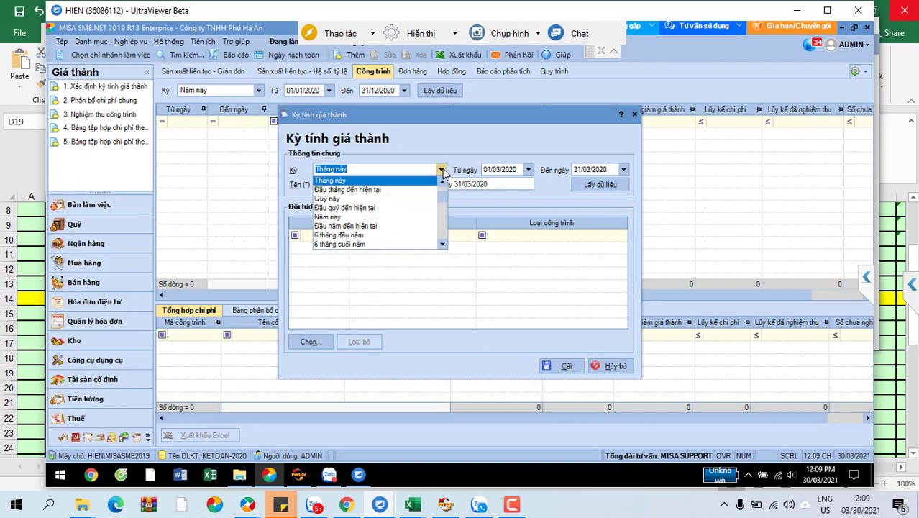
left_click(398, 217)
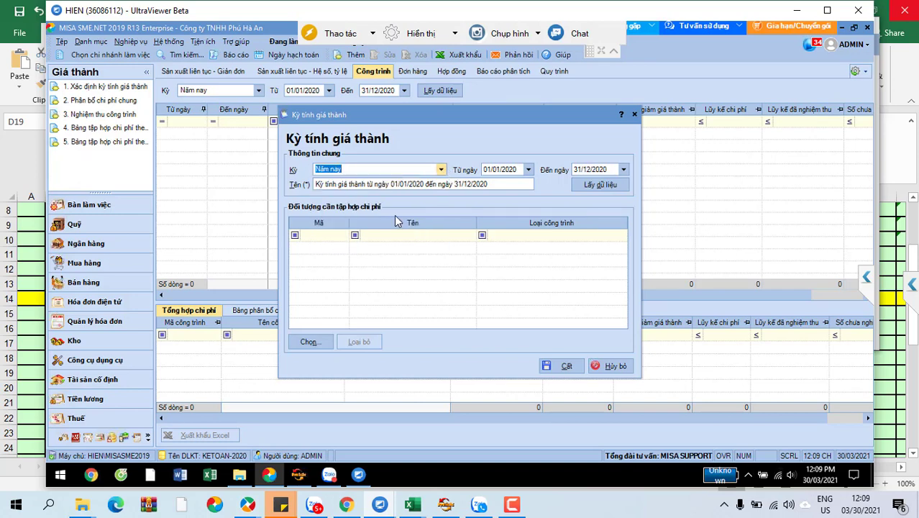
left_click(310, 342)
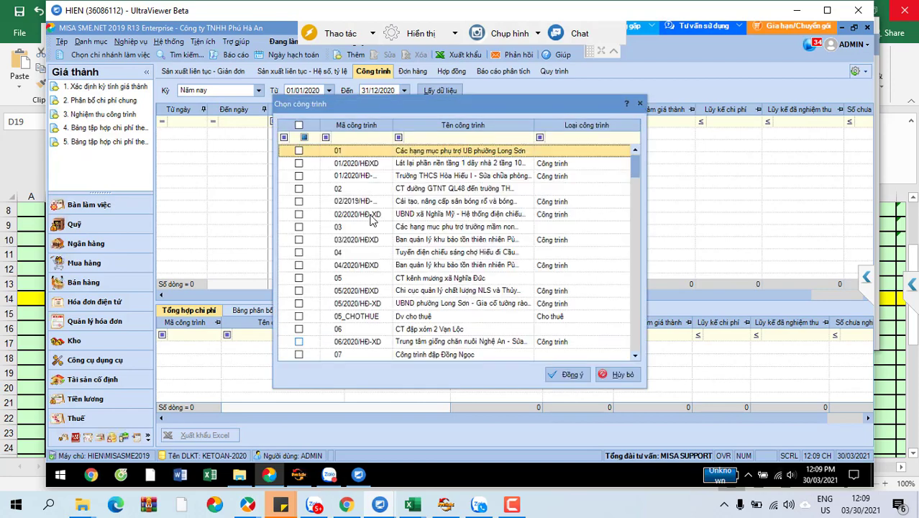
left_click(299, 125)
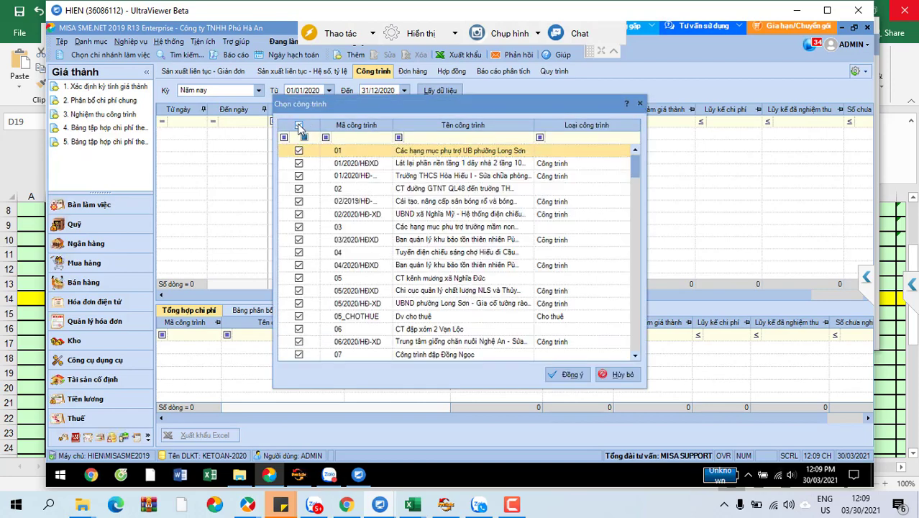
left_click(622, 375)
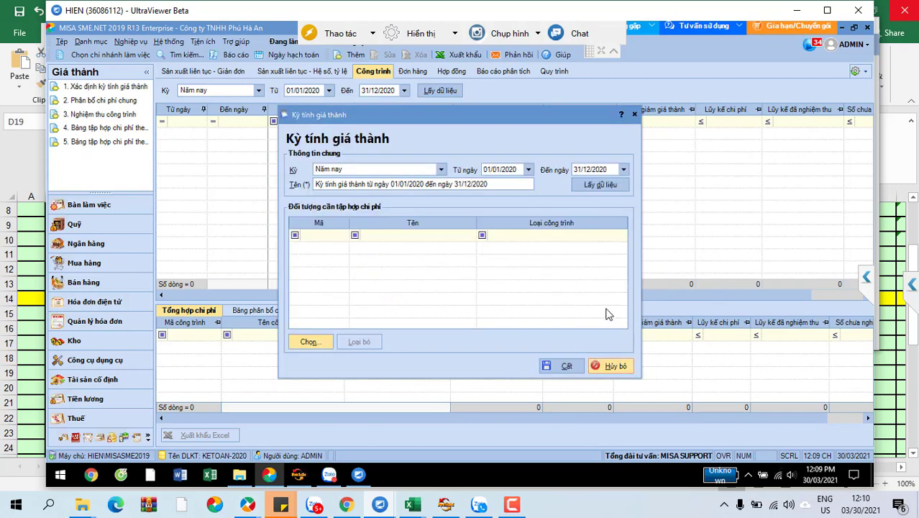
Fill the new costing period's project list by retrieving data, save the period and reload the period list
left_click(611, 185)
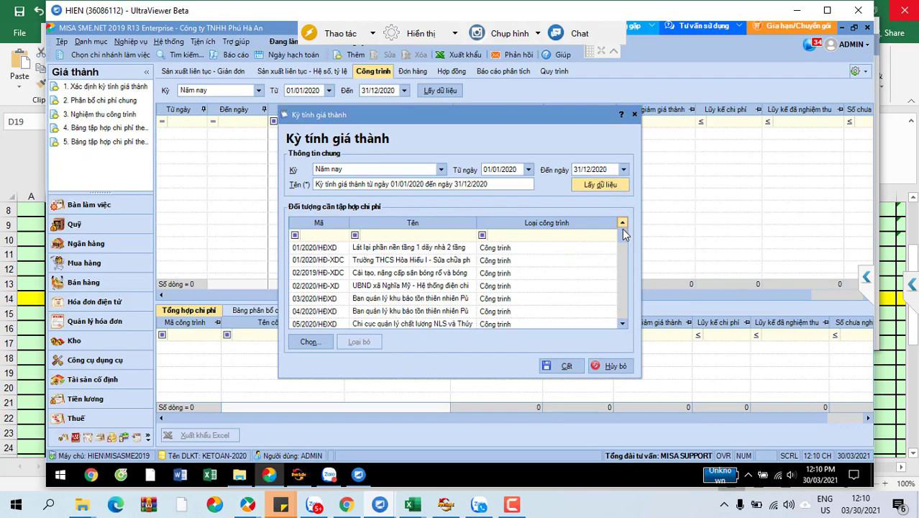
left_click_drag(620, 245, 620, 208)
left_click(564, 368)
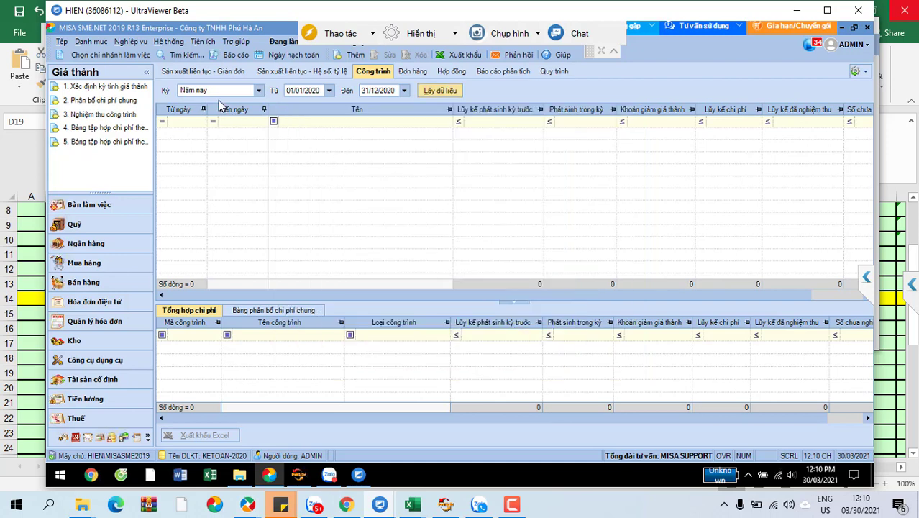
left_click(447, 92)
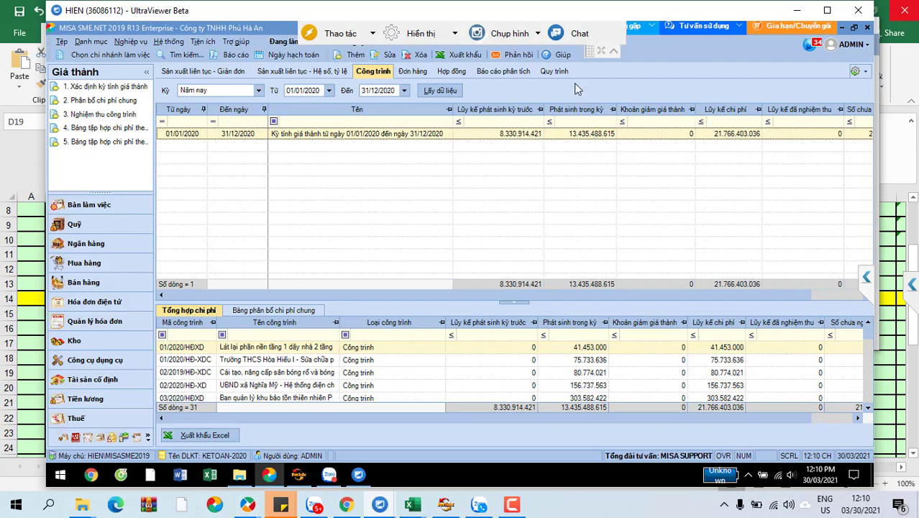
Display the direct cost collection (Tập hợp chi phí trực tiếp) for the 2020 costing period in a maximized window
left_click(88, 101)
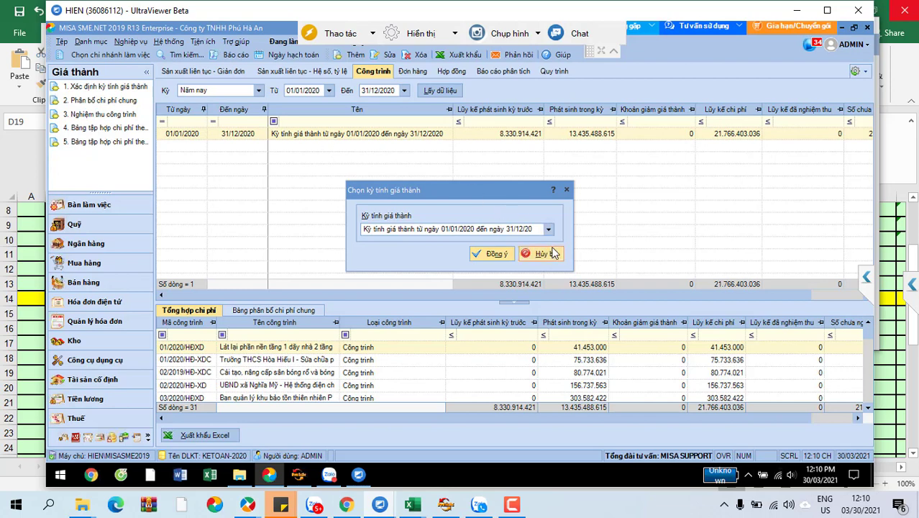
left_click(544, 254)
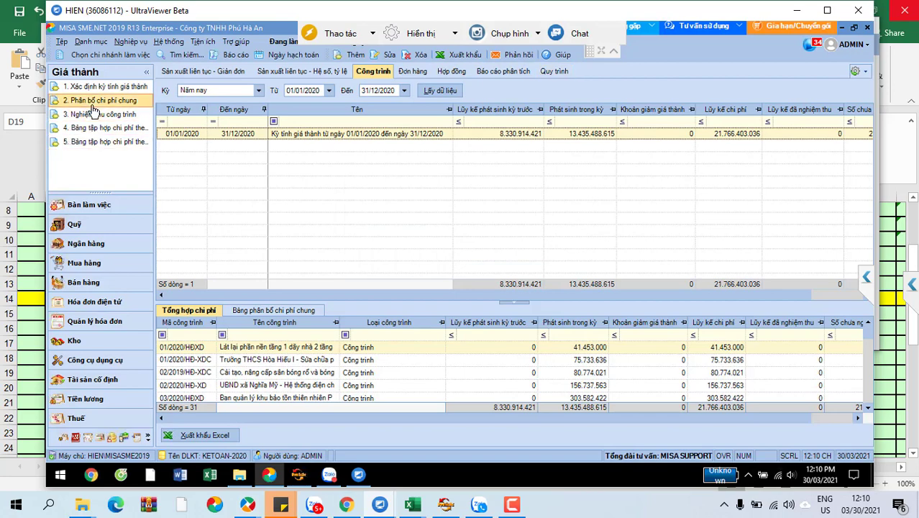
left_click(552, 71)
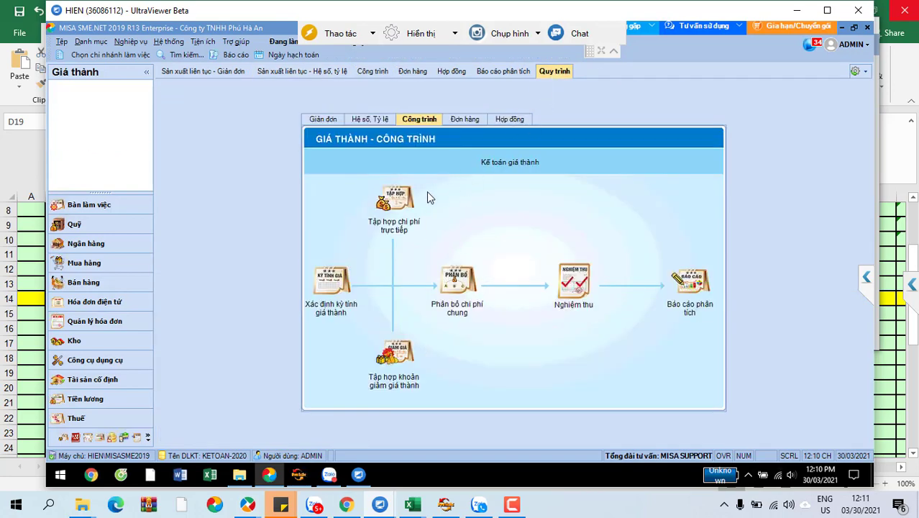
left_click(407, 212)
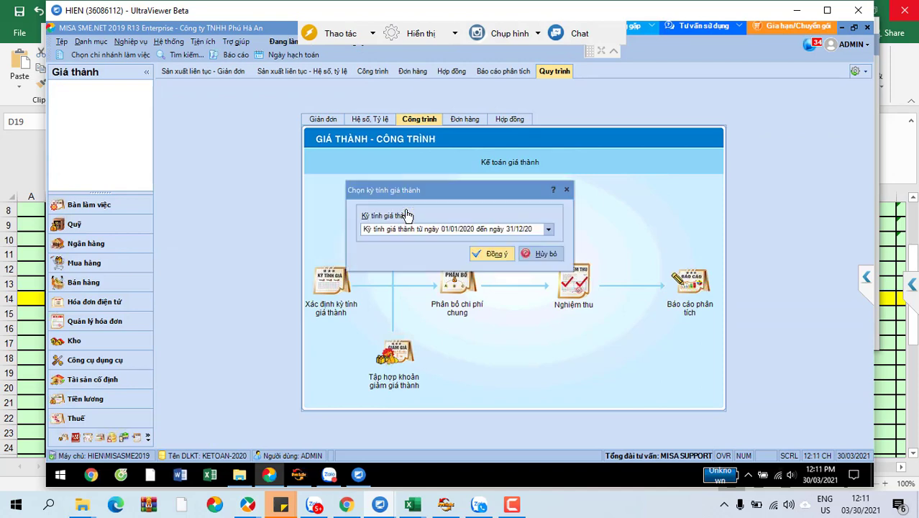
left_click(504, 253)
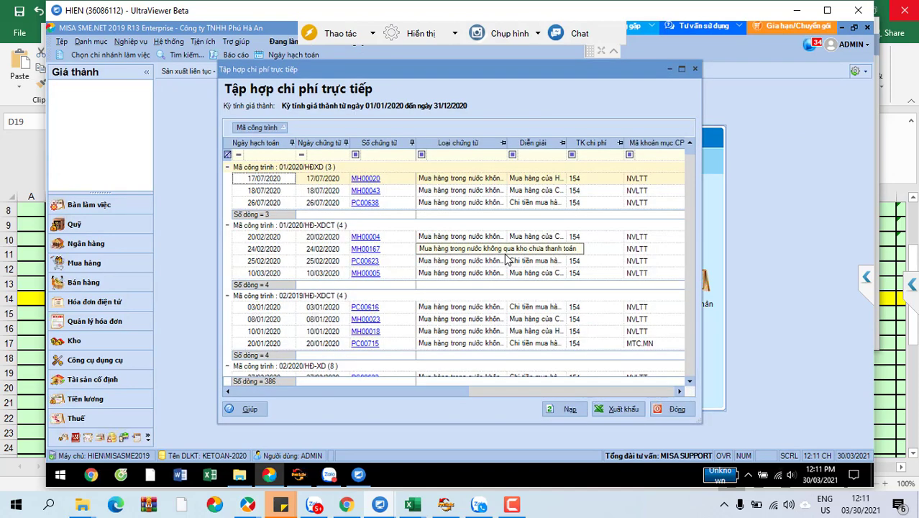
left_click(681, 68)
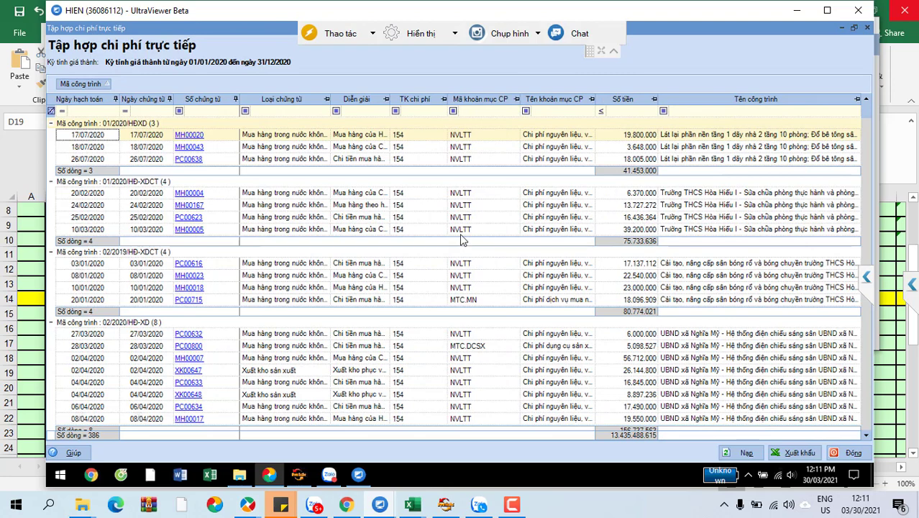
Check the cost item codes of project 01/2020/HĐXD and its first purchase voucher's cost item and project, then close the direct cost collection
left_click(469, 140)
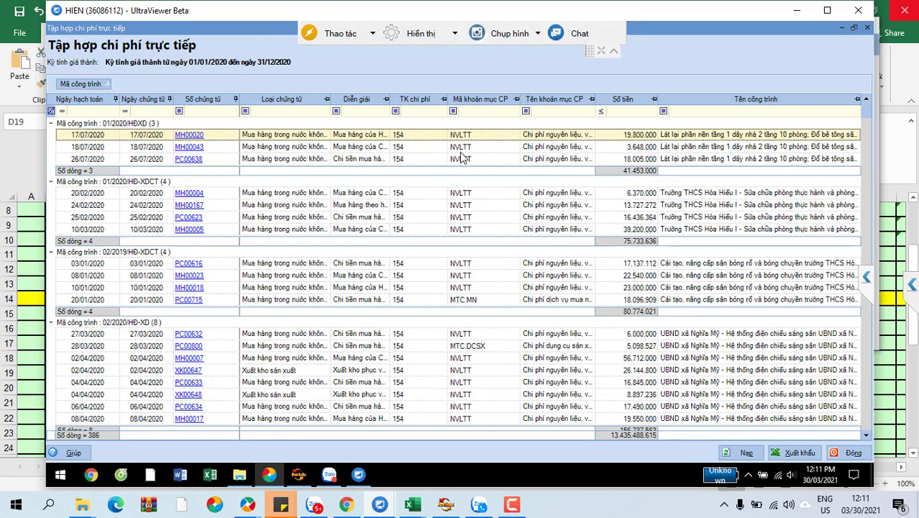
left_click(460, 148)
left_click(461, 159)
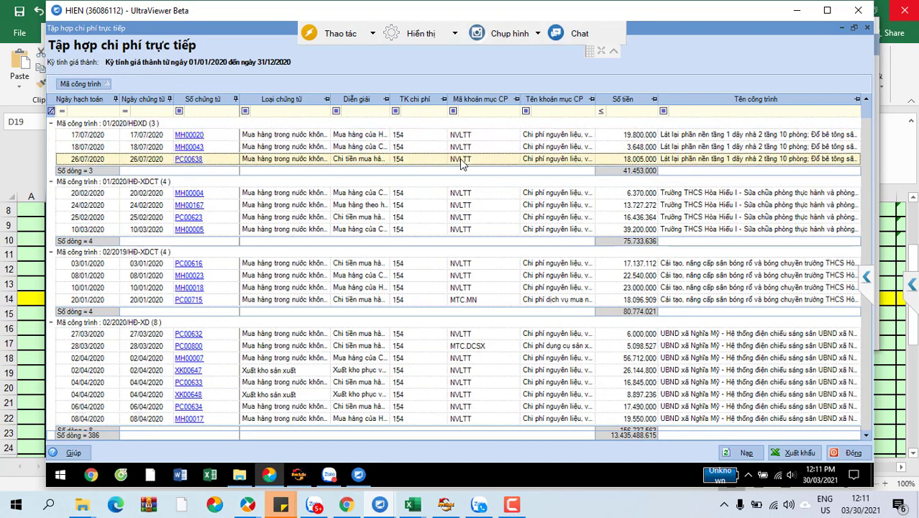
left_click(192, 136)
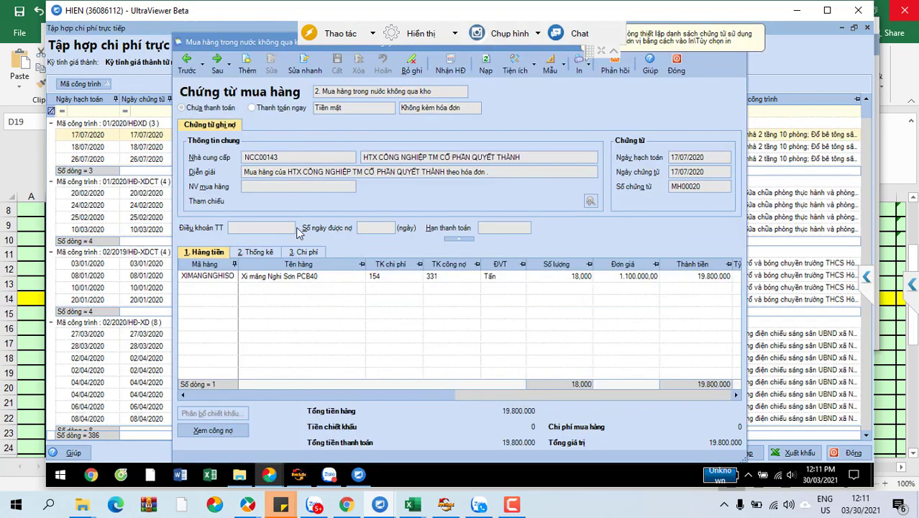
left_click(270, 254)
left_click(396, 278)
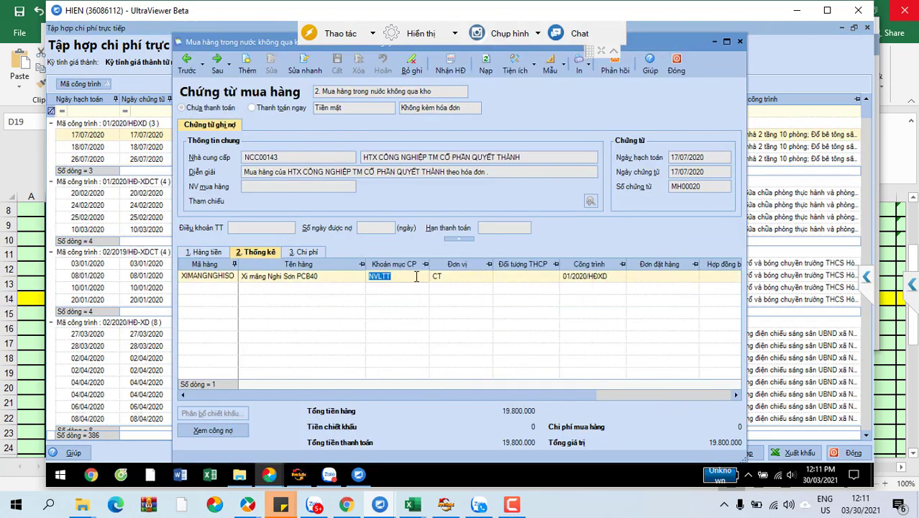
left_click(600, 280)
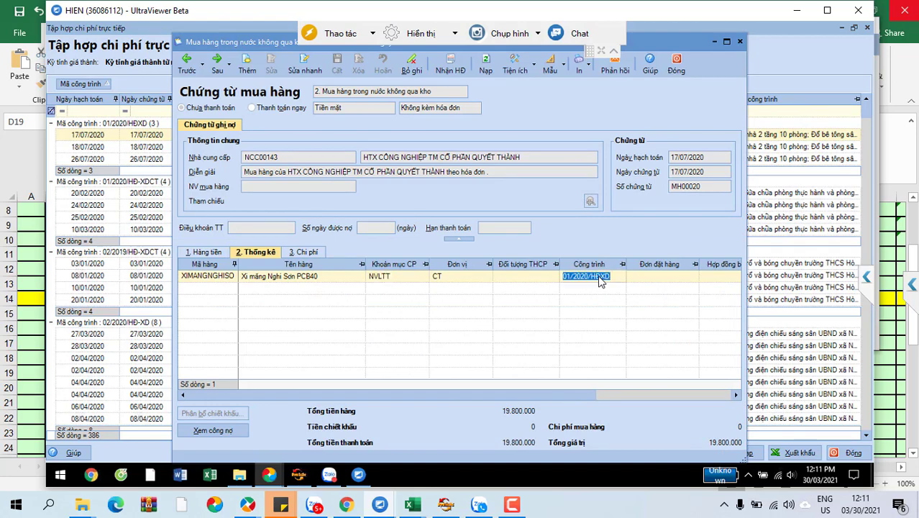
left_click(680, 68)
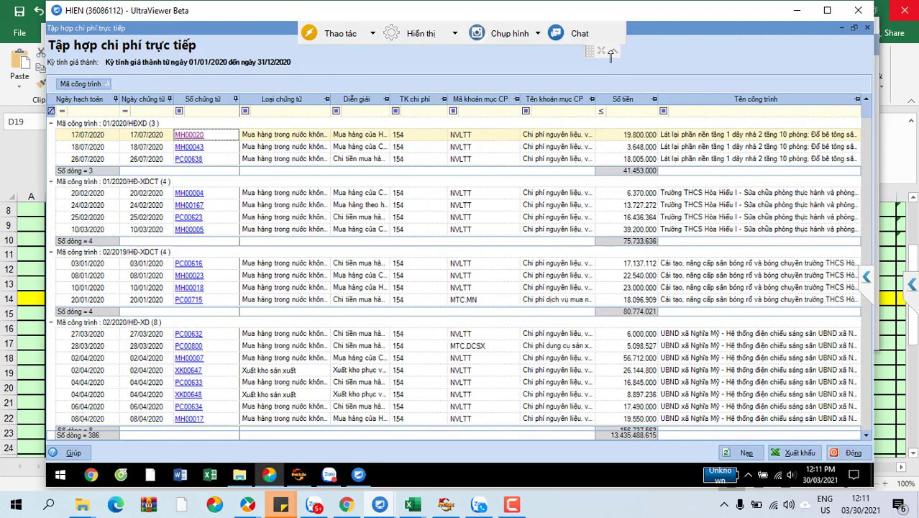
left_click(842, 456)
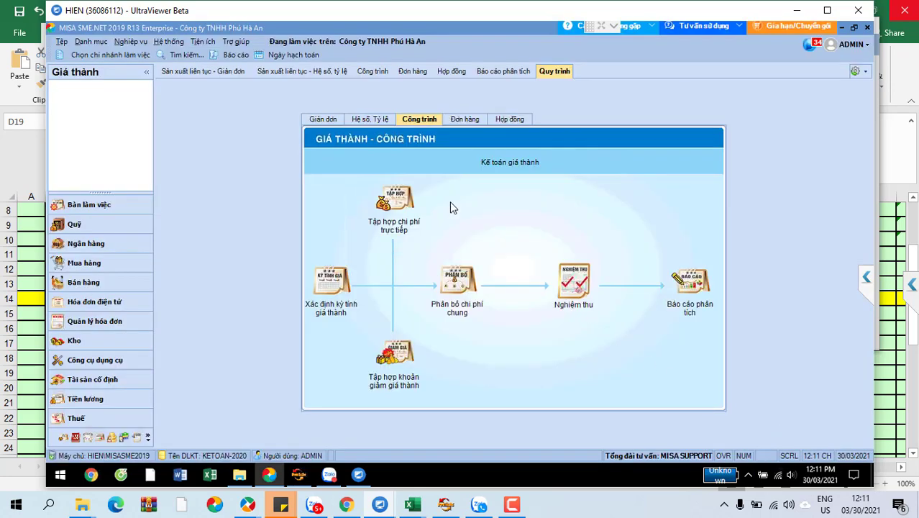
Open the general cost allocation (Phân bổ chi phí chung) for the costing period 01/01/2020 to 31/12/2020
left_click(367, 303)
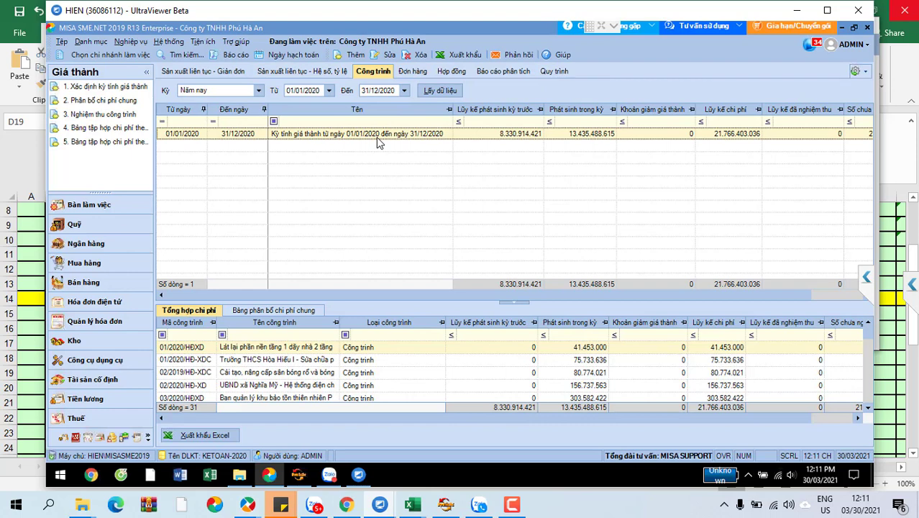
left_click(121, 106)
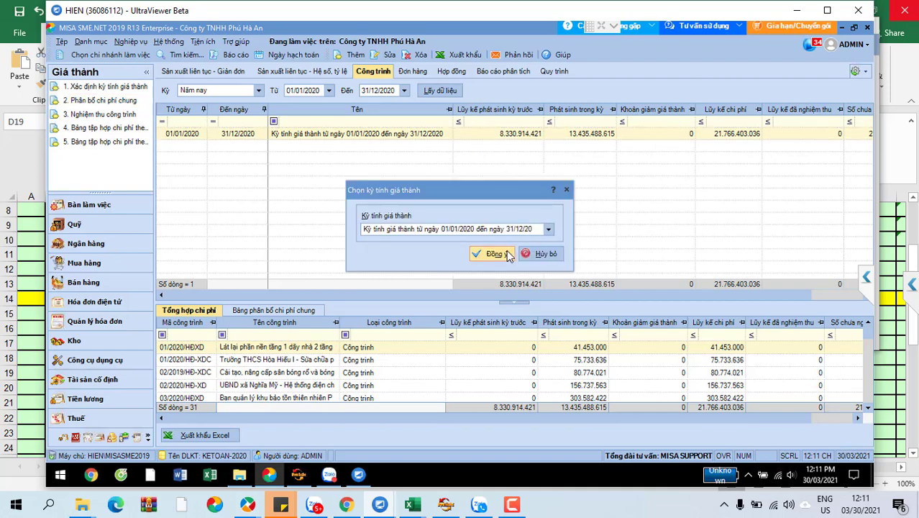
left_click(494, 253)
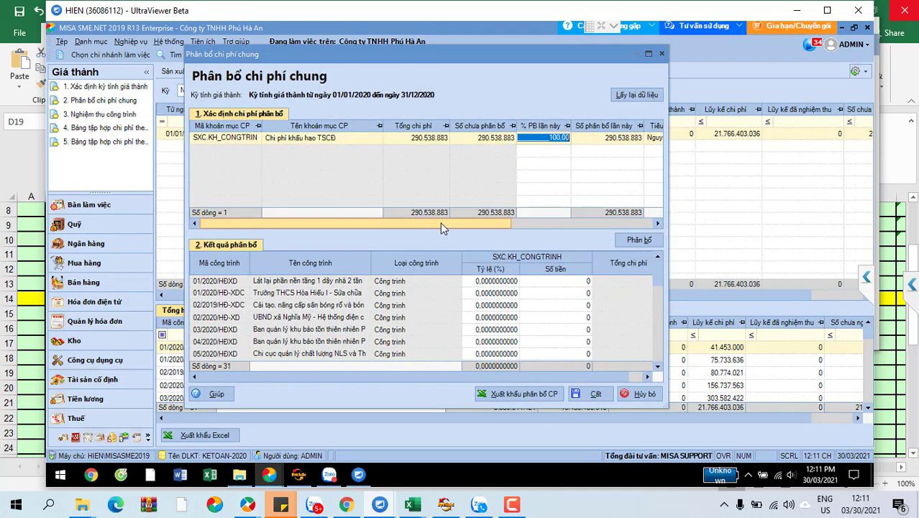
Close the general cost allocation without saving, then review the account balance report Bảng cân đối tài khoản (Mẫu quản trị) for 2020
left_click_drag(440, 223, 621, 220)
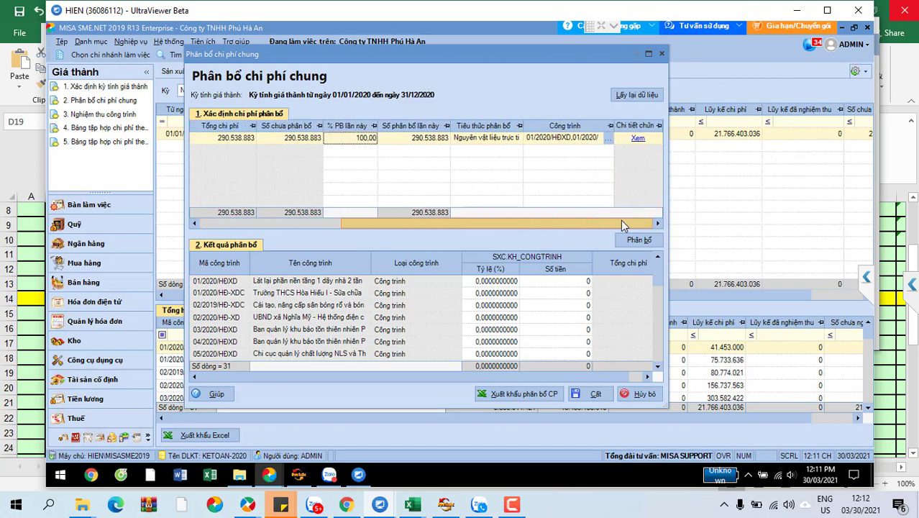
left_click(644, 400)
left_click(234, 55)
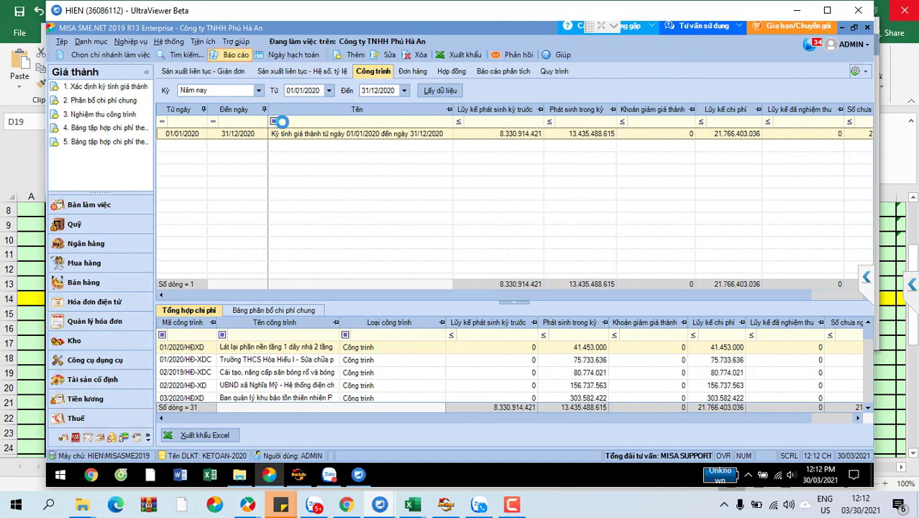
left_click(216, 88)
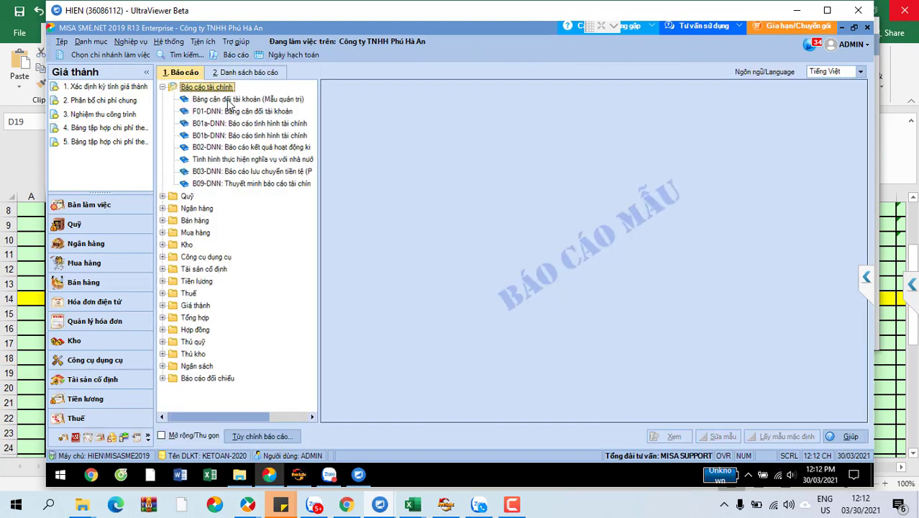
left_click(230, 101)
double_click(230, 103)
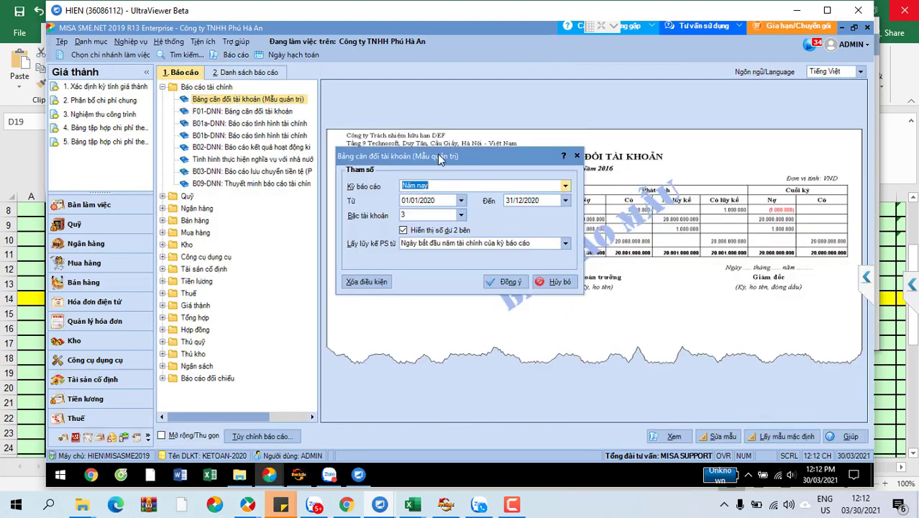
left_click(513, 283)
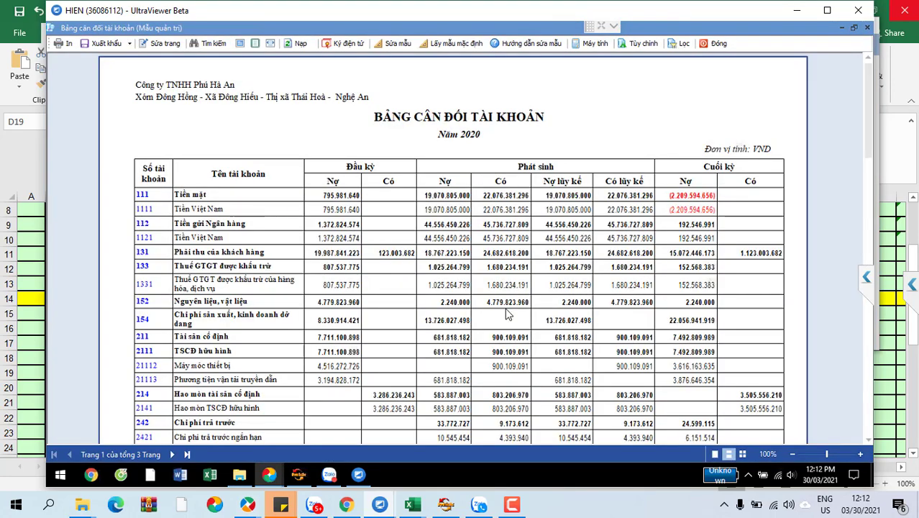
scroll(508, 314, "down", 2)
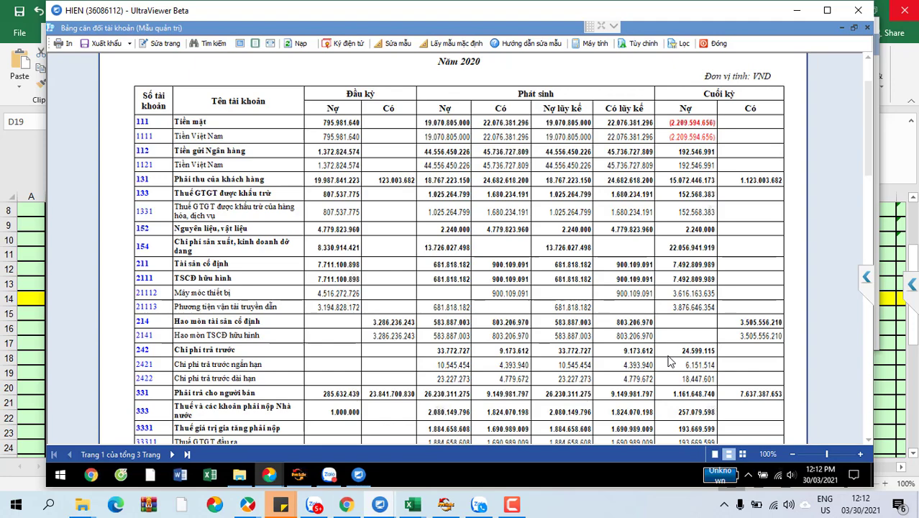
left_click(719, 47)
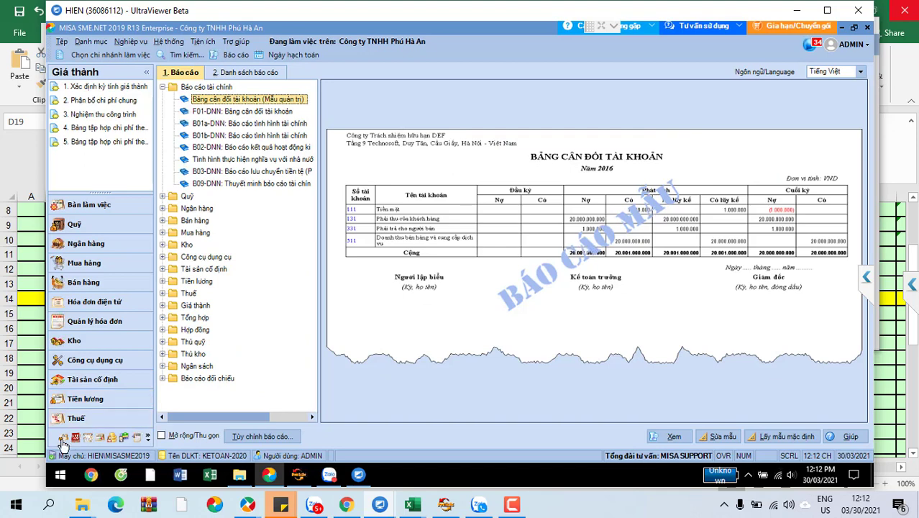
Reopen the general cost allocation for the 2020 costing period and allocate 100% of the depreciation cost to the projects
left_click(63, 440)
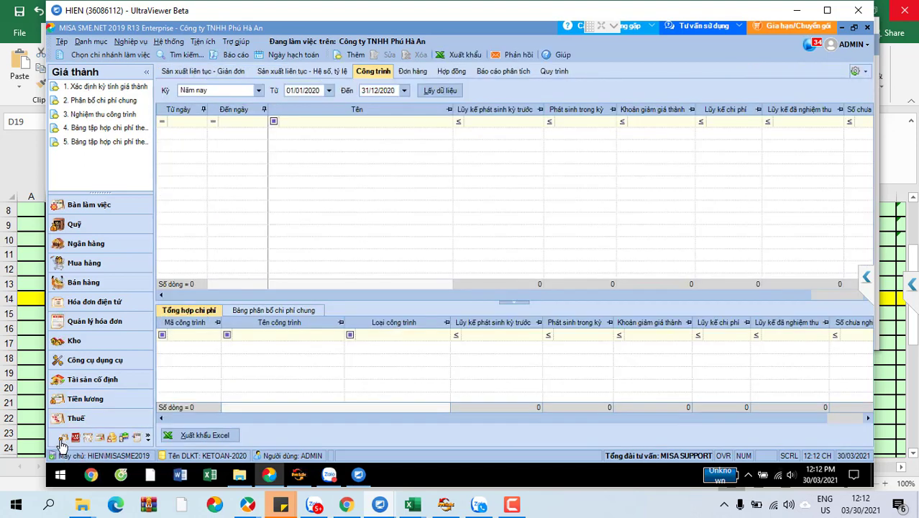
left_click(120, 99)
left_click(489, 253)
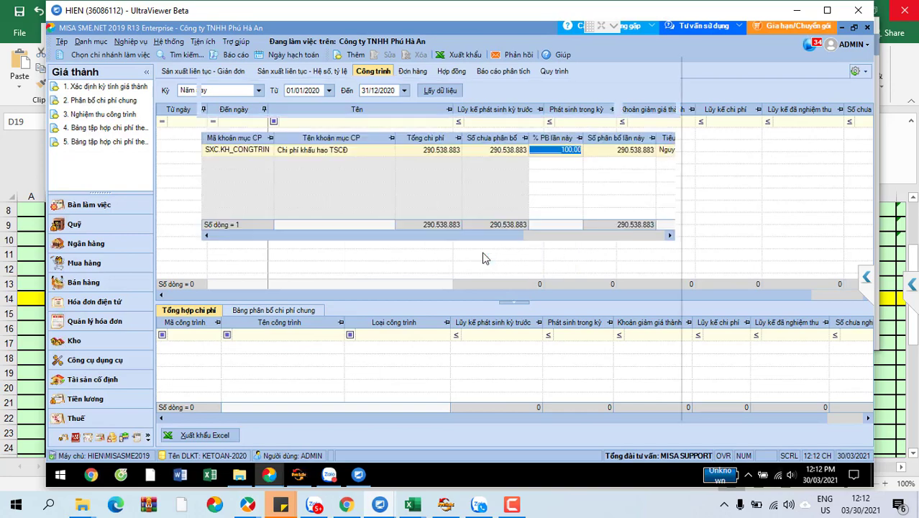
left_click(649, 255)
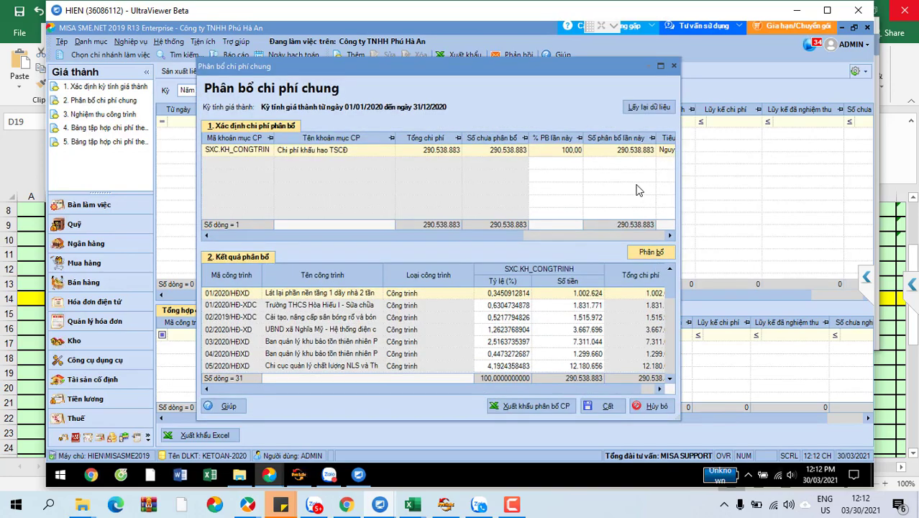
Check the depreciation cost's allocation criterion in a maximized window and save the general cost allocation
left_click(661, 66)
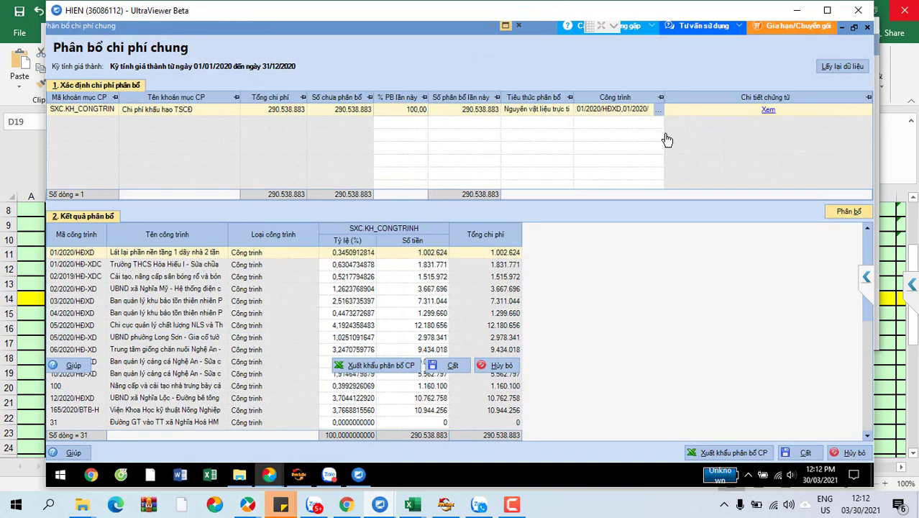
left_click(544, 115)
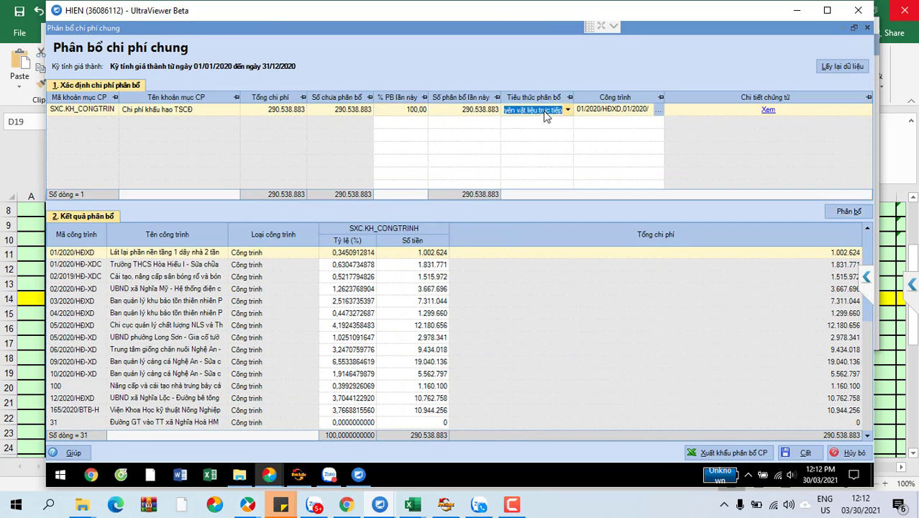
left_click(804, 452)
left_click(494, 287)
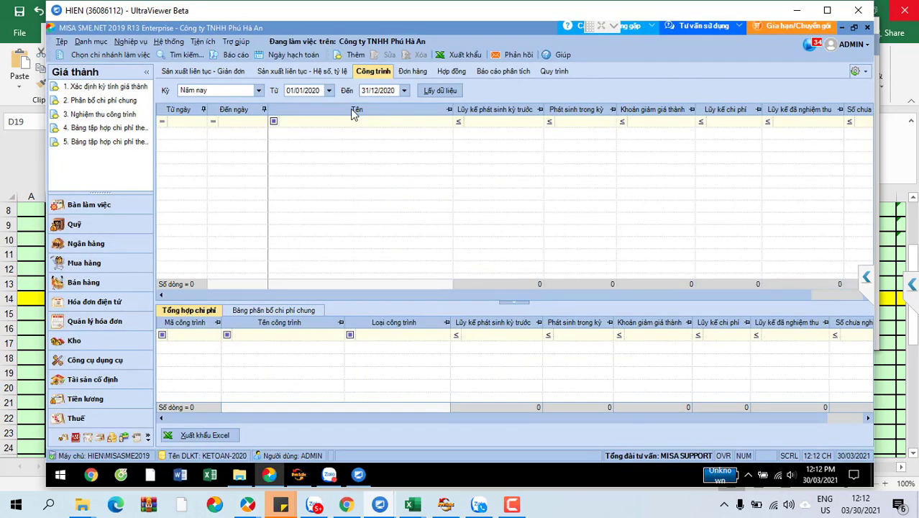
Start project acceptance (Nghiệm thu công trình) for the 2020 costing period and retrieve the projects' revenue and unaccepted costs for comparison
left_click(97, 117)
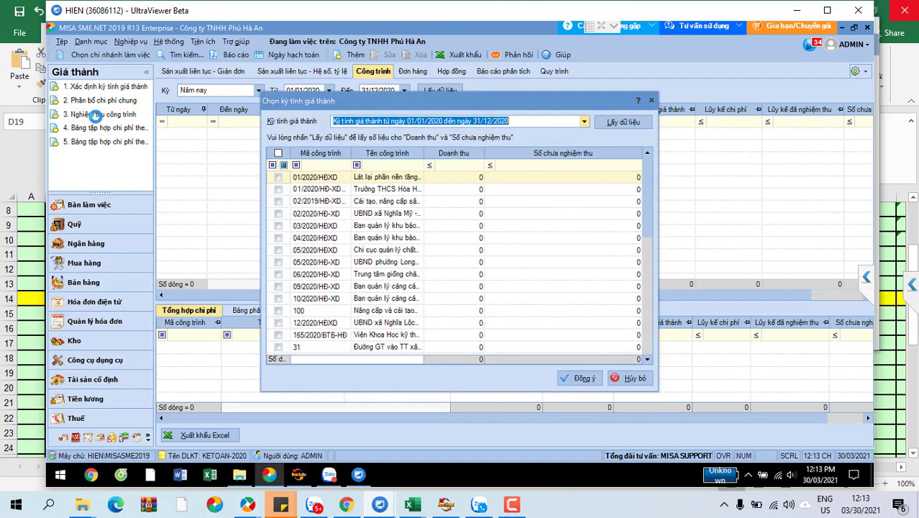
left_click(621, 122)
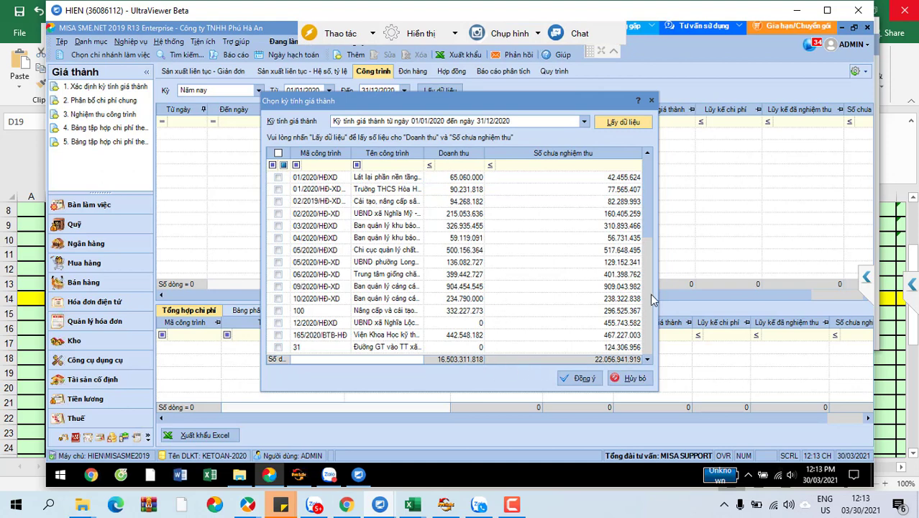
left_click(627, 286)
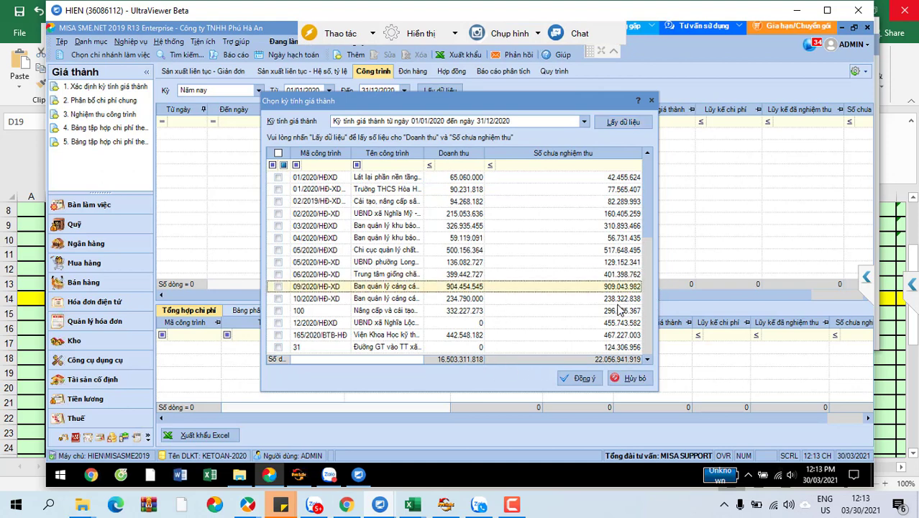
left_click(617, 310)
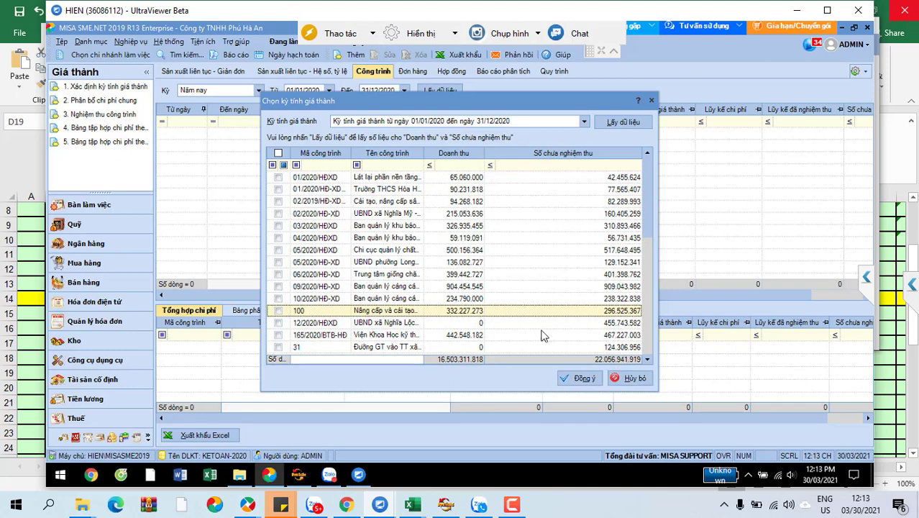
left_click(473, 250)
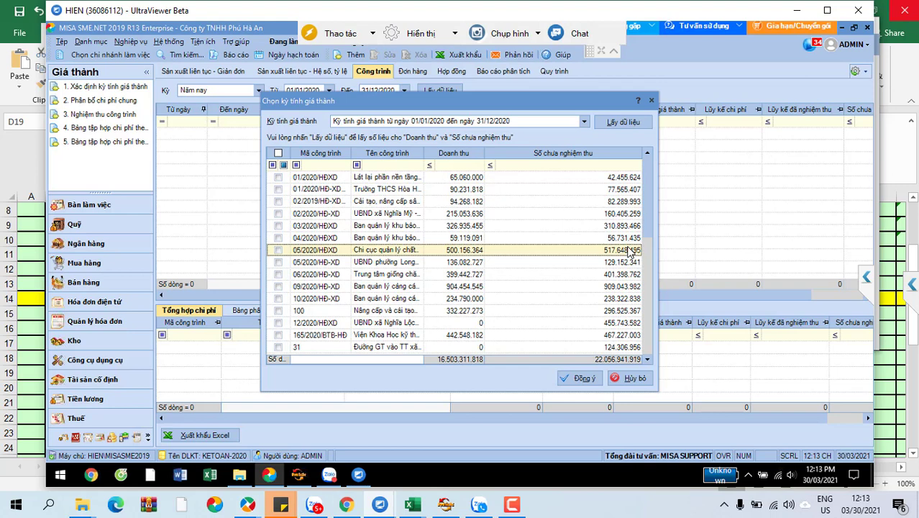
Review the project list from start to end and select all projects for acceptance
left_click(278, 154)
scroll(458, 282, "down", 12)
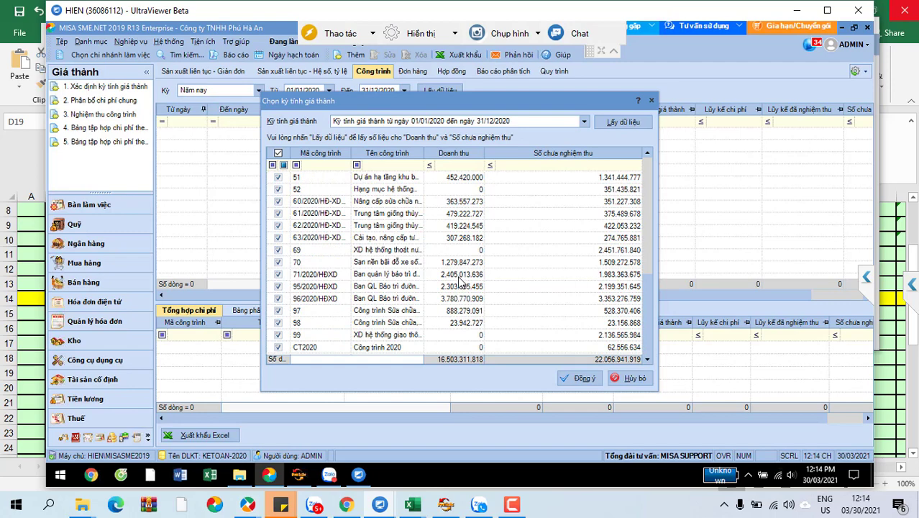
scroll(458, 281, "up", 12)
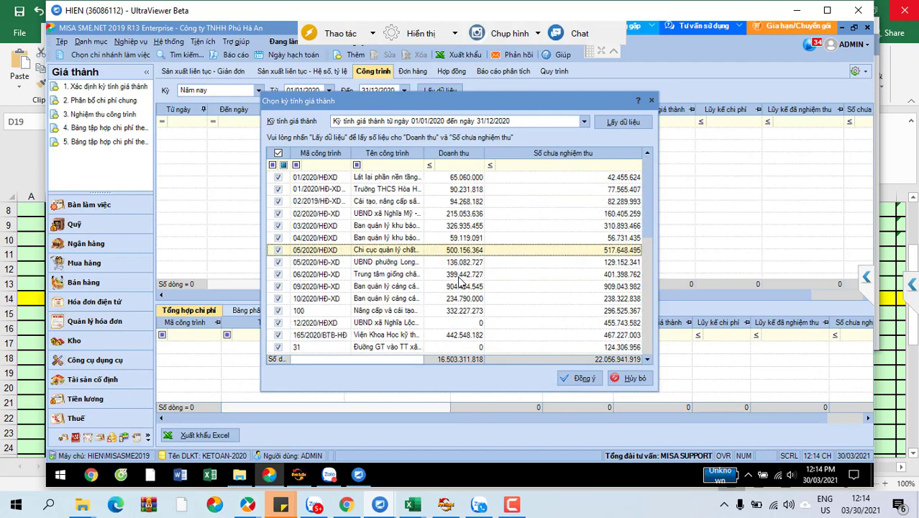
scroll(460, 281, "down", 12)
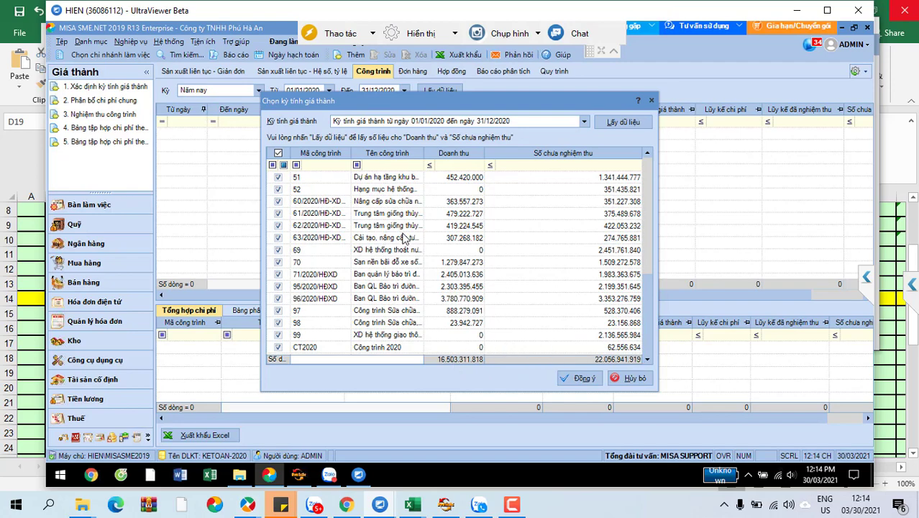
left_click(278, 154)
scroll(475, 245, "up", 10)
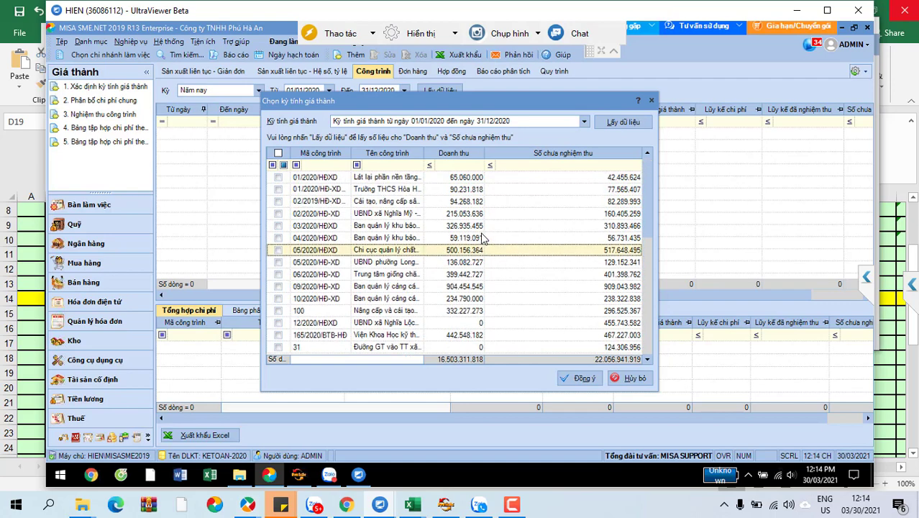
left_click(278, 154)
left_click(278, 153)
left_click(278, 154)
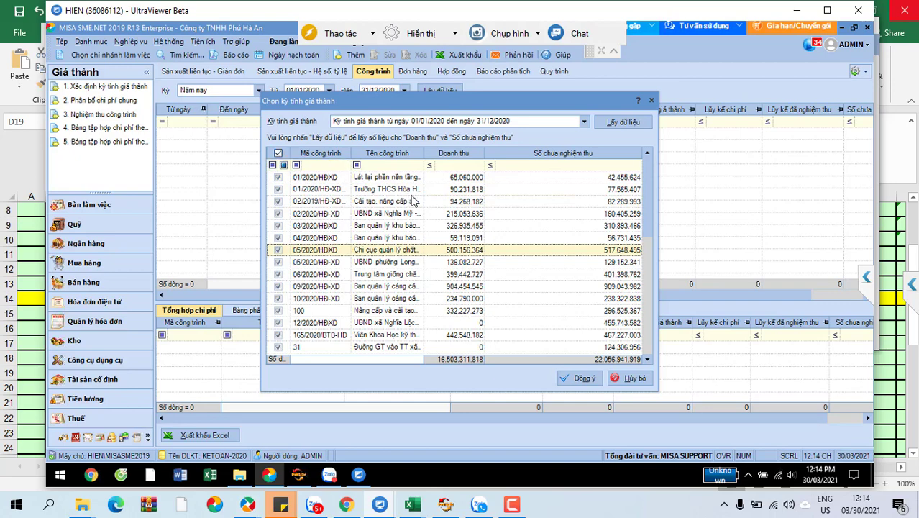
Filter the project list to revenue (Doanh thu) equal to 0
left_click(429, 165)
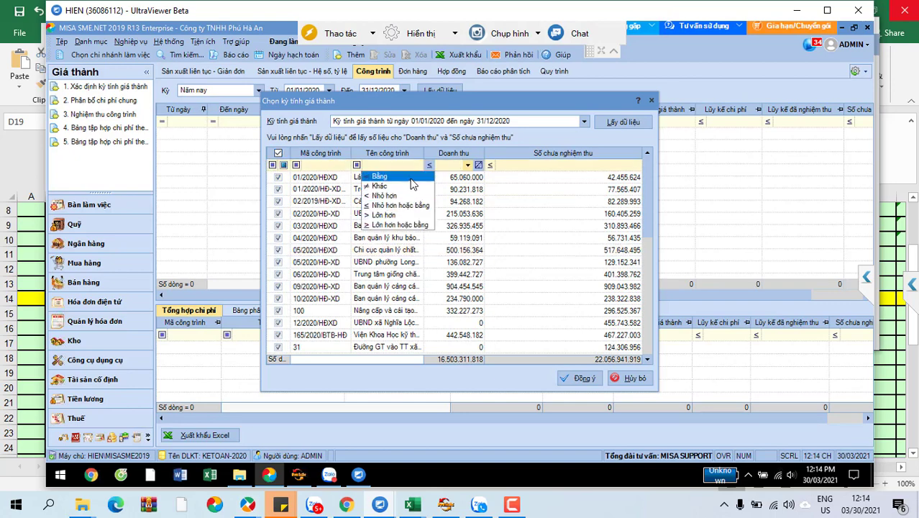
left_click(412, 177)
type("0")
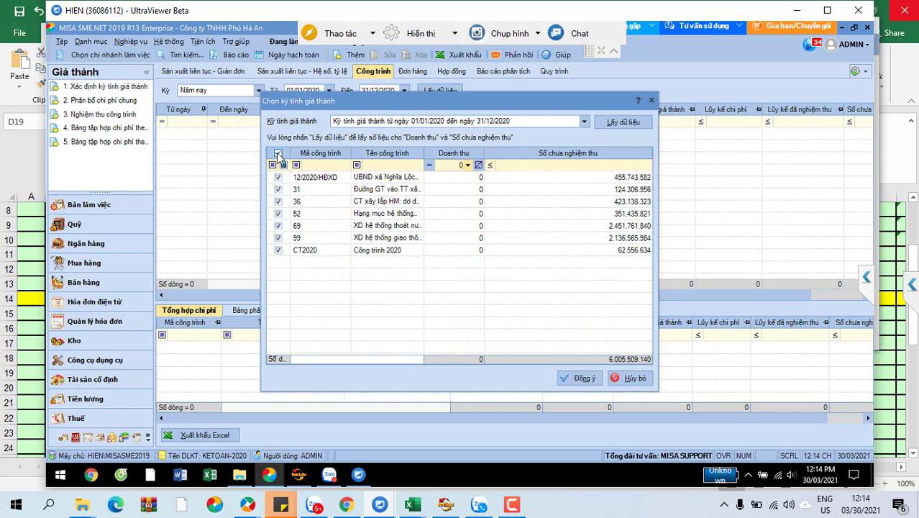
Deselect the zero-revenue projects 12/2020/HĐXD, 31, 36, 52, 69, 99 and CT2020
left_click(279, 177)
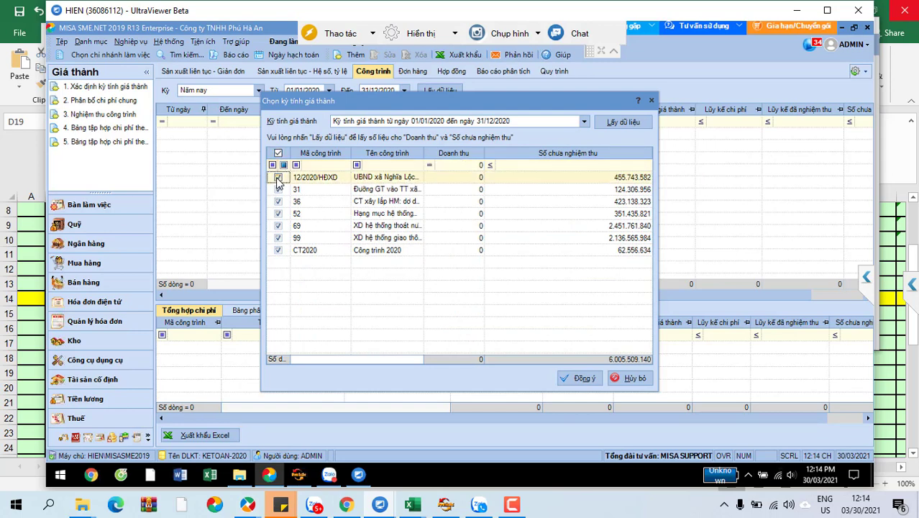
left_click(278, 190)
left_click(278, 201)
left_click(279, 213)
left_click(278, 226)
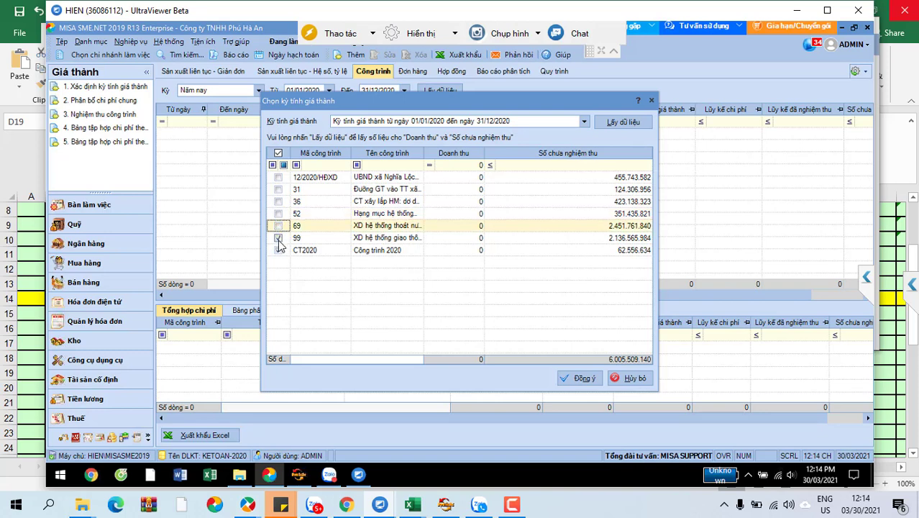
left_click(278, 238)
left_click(279, 250)
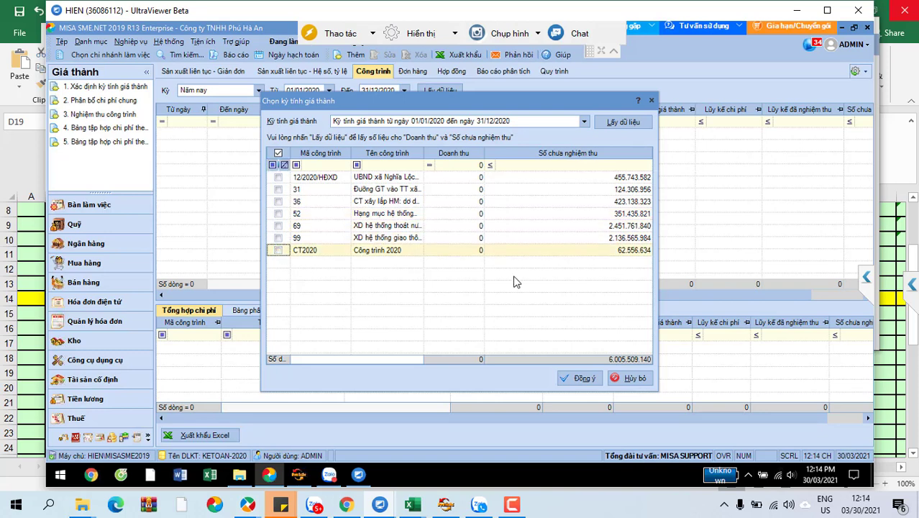
Clear the revenue filter and confirm the remaining selected projects for the acceptance voucher
left_click(461, 166)
left_click(467, 165)
left_click(452, 188)
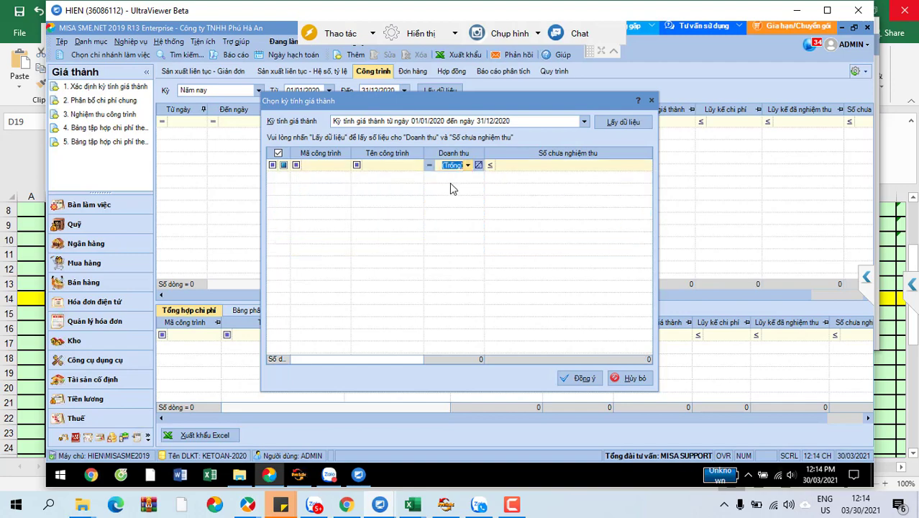
key("BackSpace")
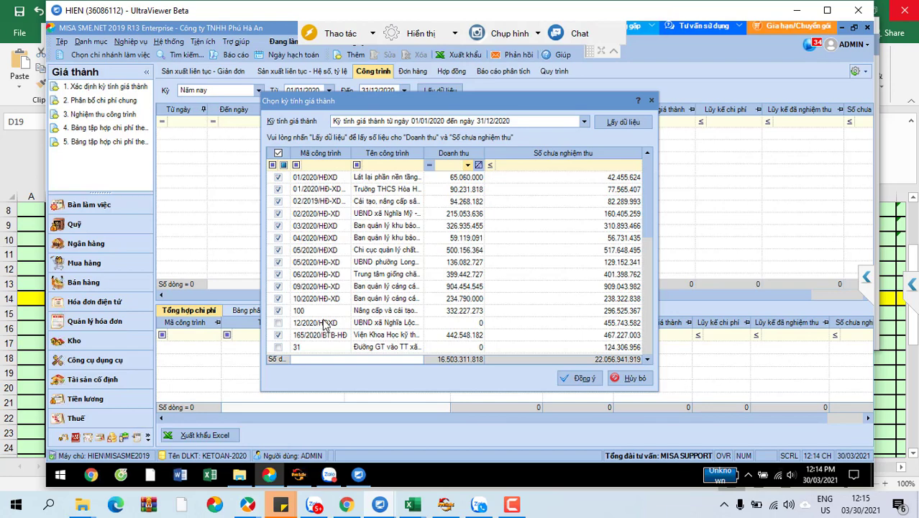
left_click(579, 377)
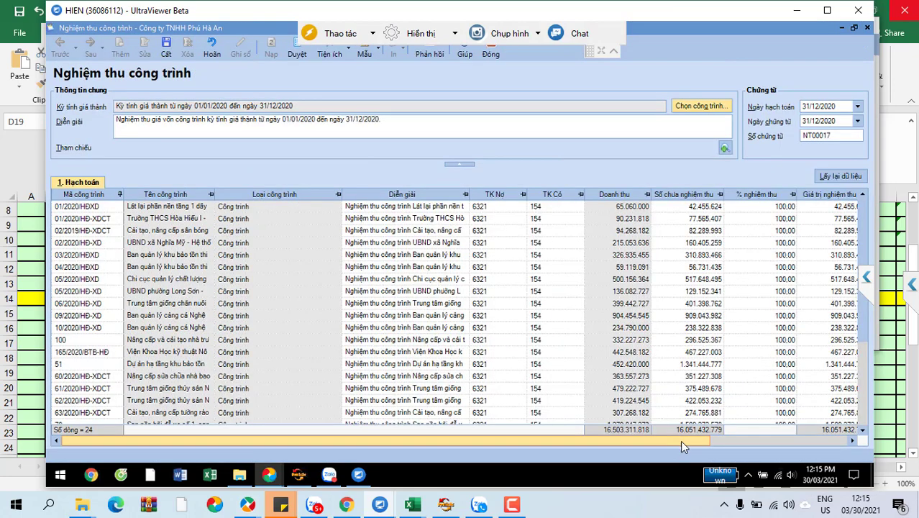
Examine the acceptance percentages and values of all projects in the acceptance voucher
left_click_drag(680, 440, 830, 440)
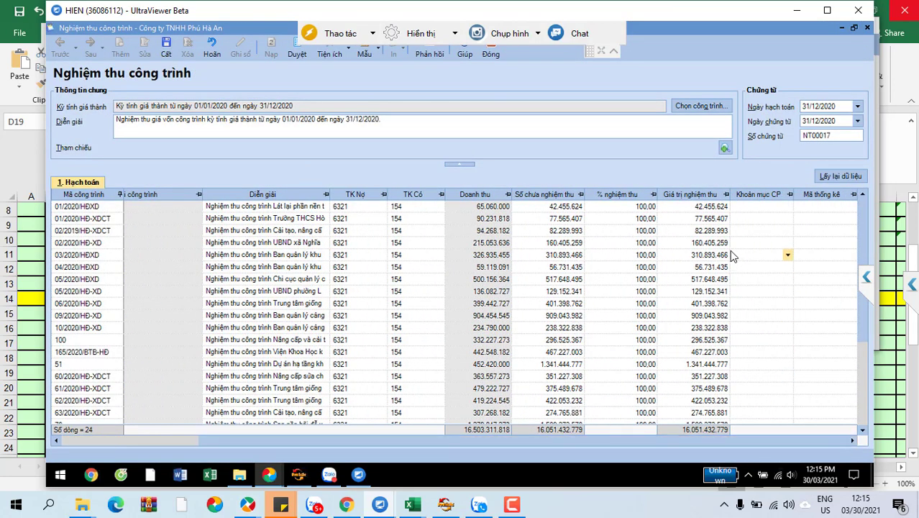
left_click(701, 207)
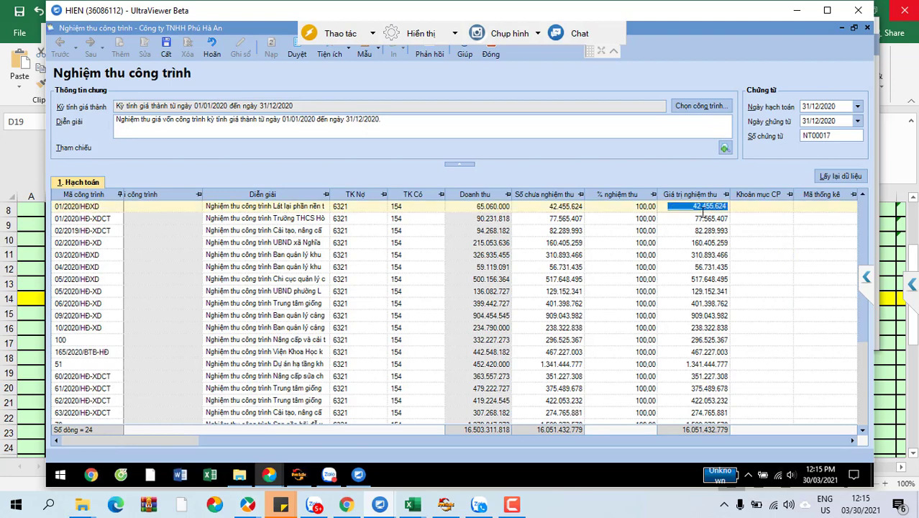
left_click(705, 222)
left_click(708, 243)
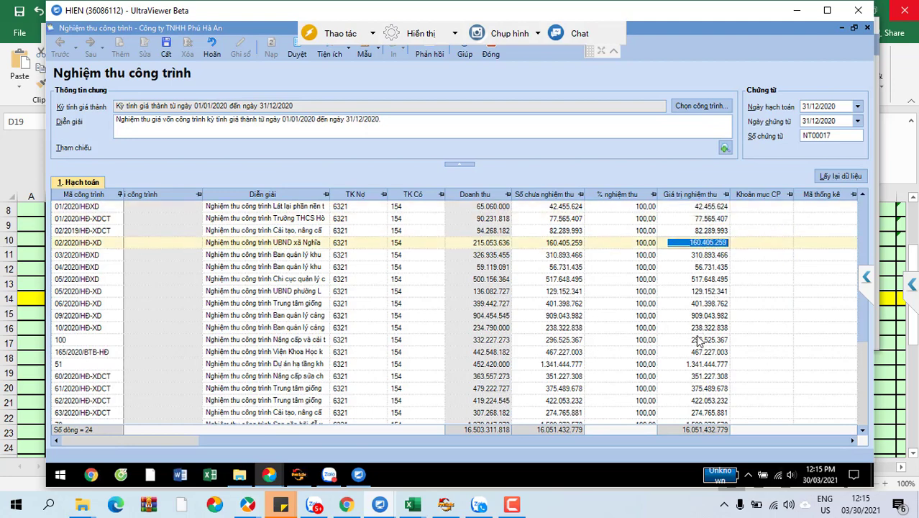
scroll(693, 362, "down", 3)
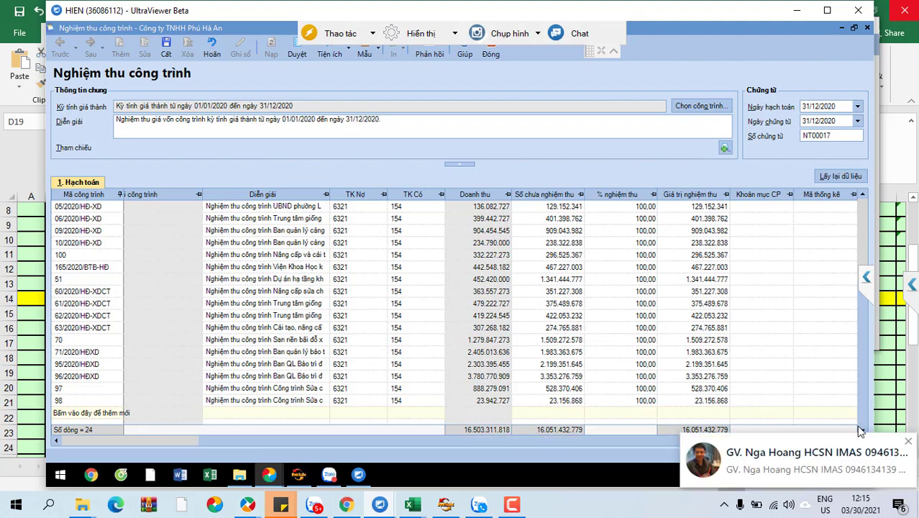
Try to set debit account 6322 from row 05/2020/HĐ-XD downwards, and close the acceptance voucher without saving
left_click(380, 207)
left_click(441, 305)
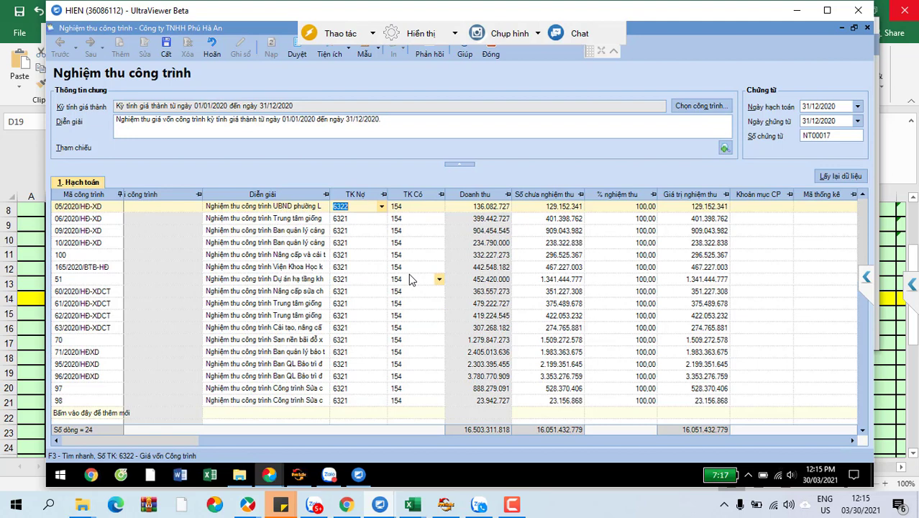
right_click(339, 206)
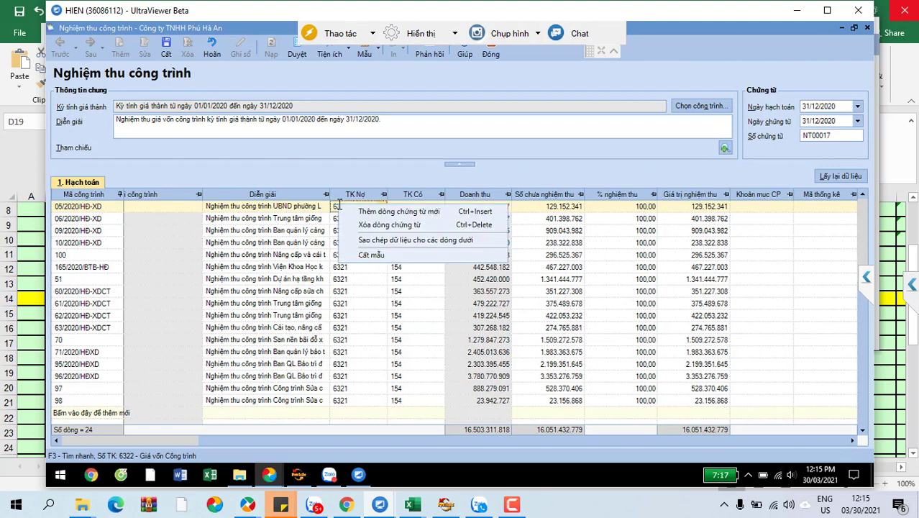
left_click(384, 242)
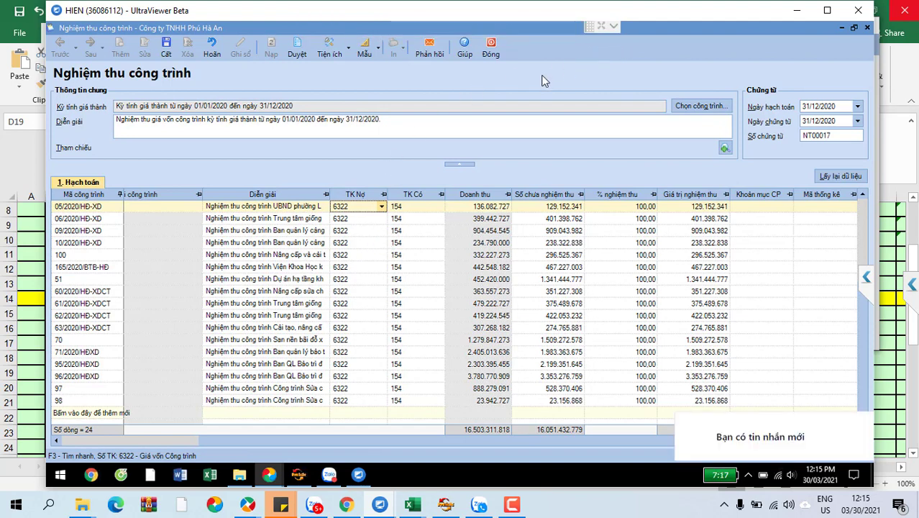
left_click(491, 49)
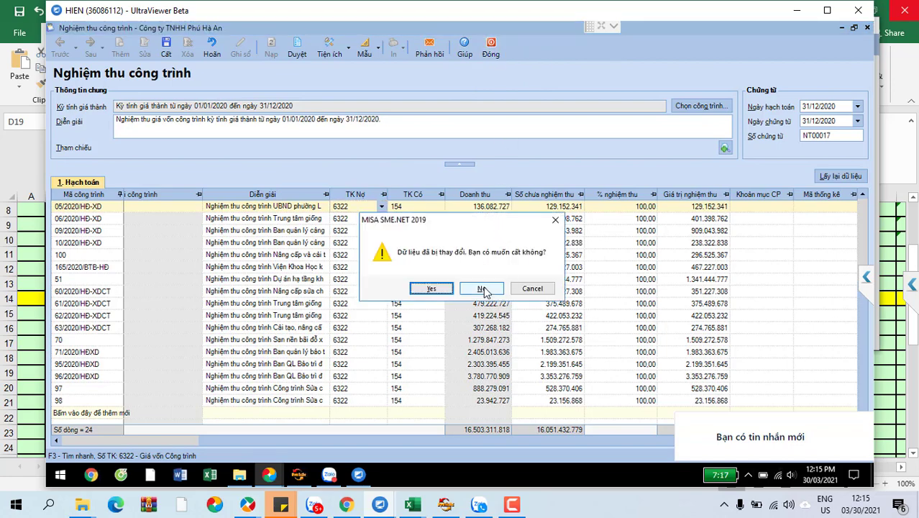
left_click(483, 288)
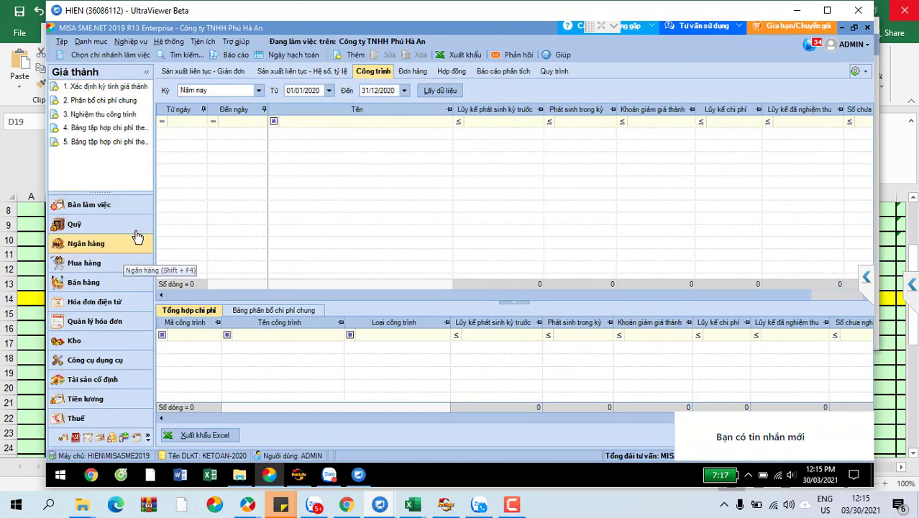
Start a new project acceptance (Nghiệm thu công trình) for the 01/01/2020–31/12/2020 costing period, load its data and select all projects
left_click(105, 115)
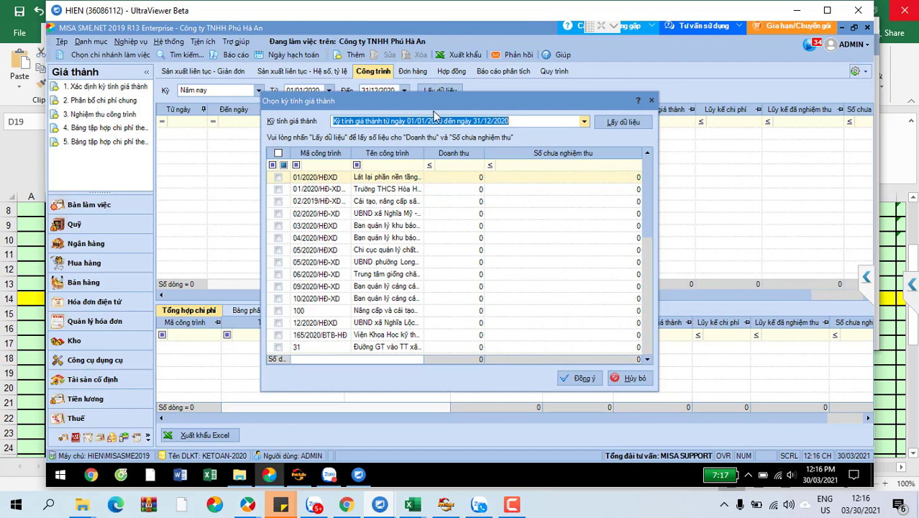
left_click(637, 123)
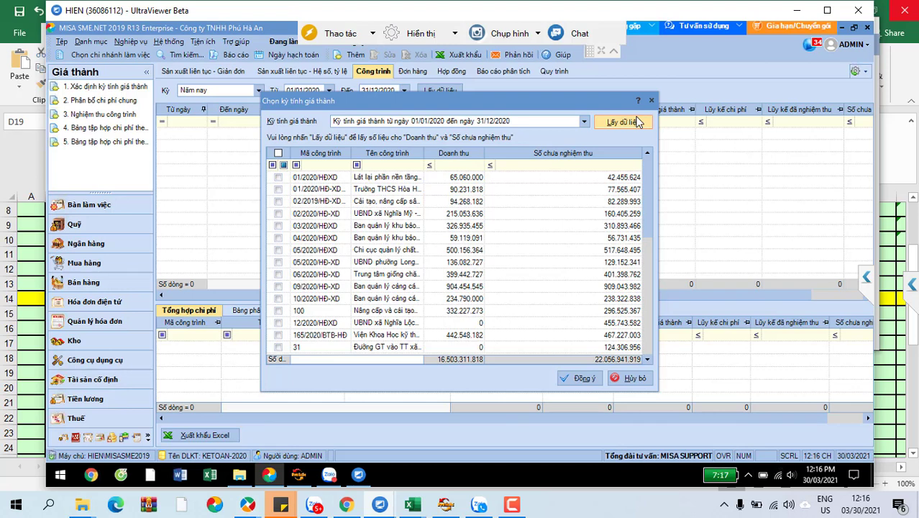
left_click(278, 155)
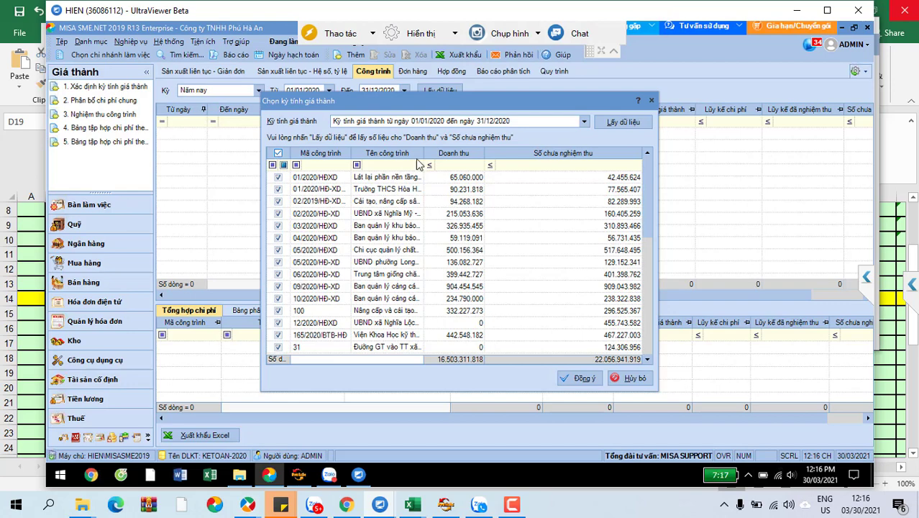
Filter the projects to those whose revenue (Doanh thu) equals 0
left_click(430, 165)
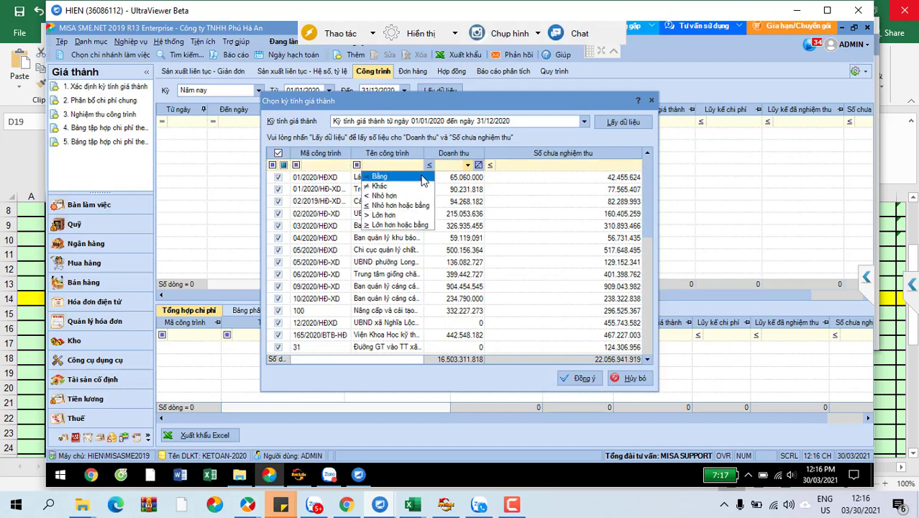
type("0")
left_click(423, 176)
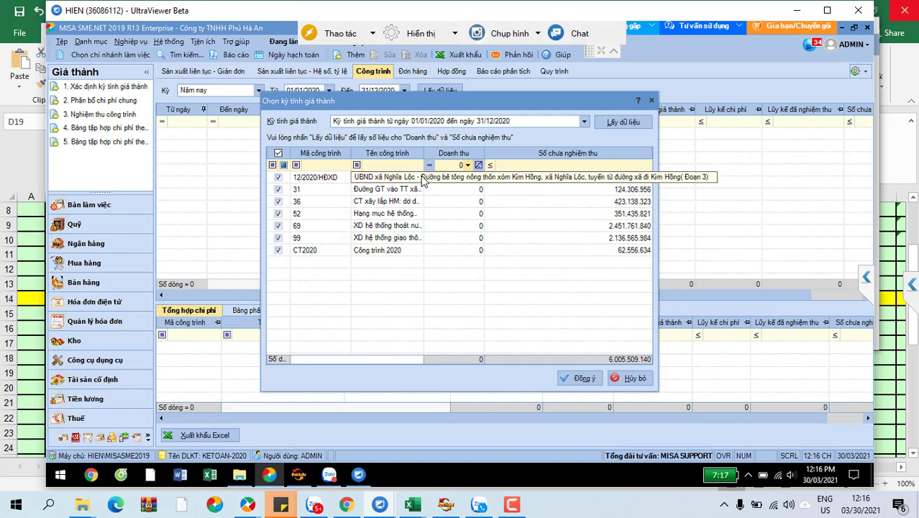
Deselect the seven zero-revenue projects, from 12/2020/HĐXD through CT2020
left_click(278, 177)
left_click(278, 189)
left_click(279, 201)
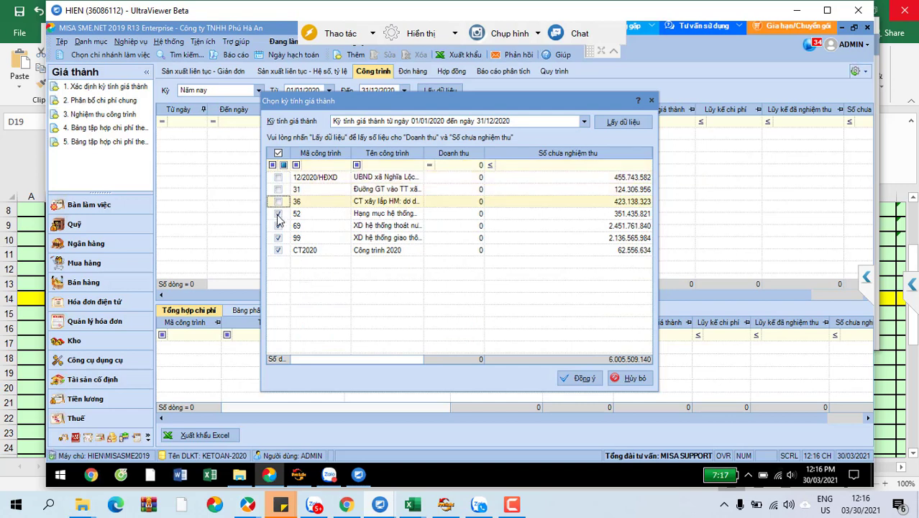
left_click(279, 214)
left_click(278, 226)
left_click(278, 237)
left_click(278, 250)
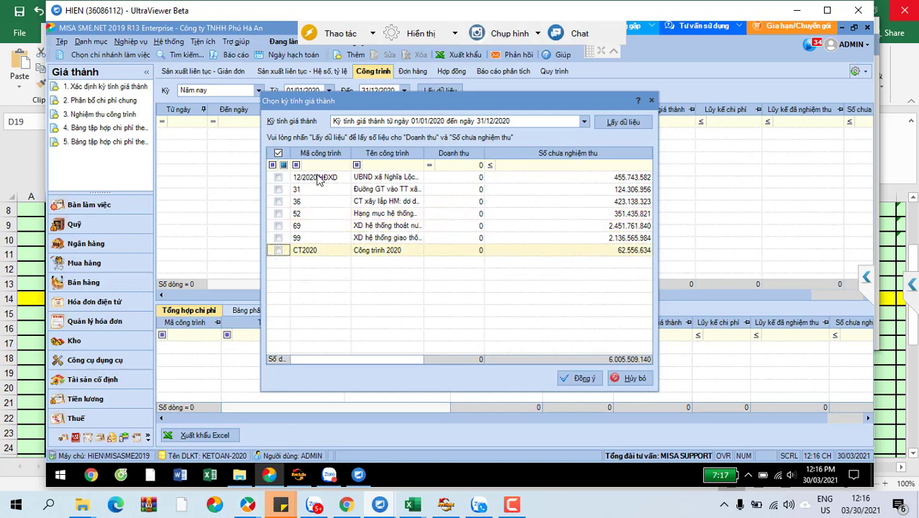
Remove the revenue filter value and accept the projects still selected into the new acceptance voucher
left_click(440, 166)
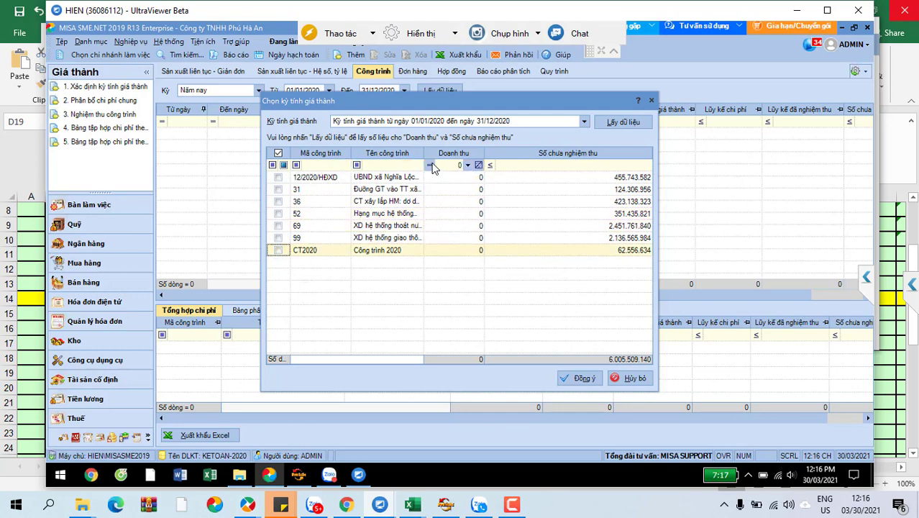
left_click(430, 166)
left_click(396, 188)
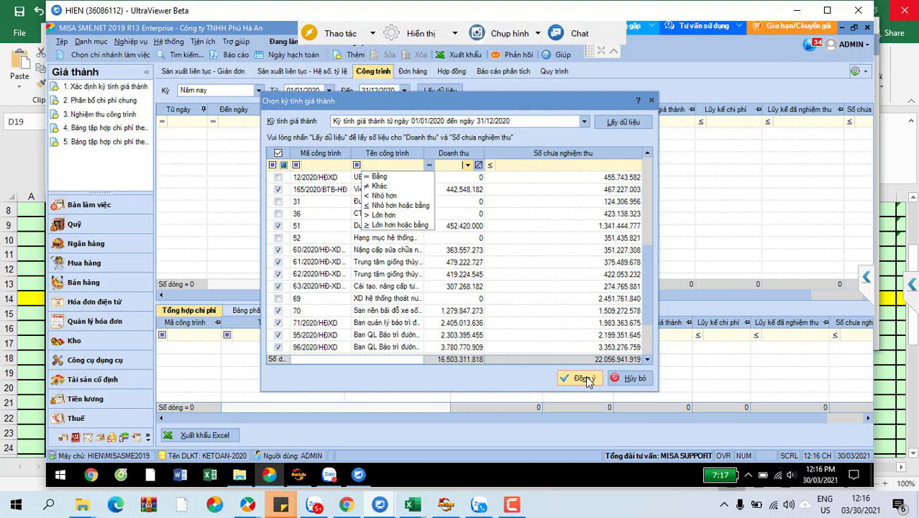
left_click(564, 181)
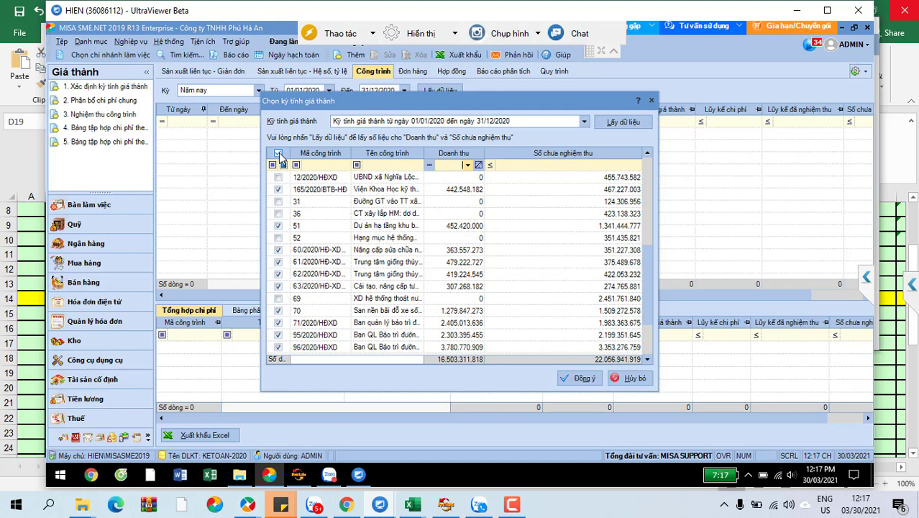
left_click(582, 379)
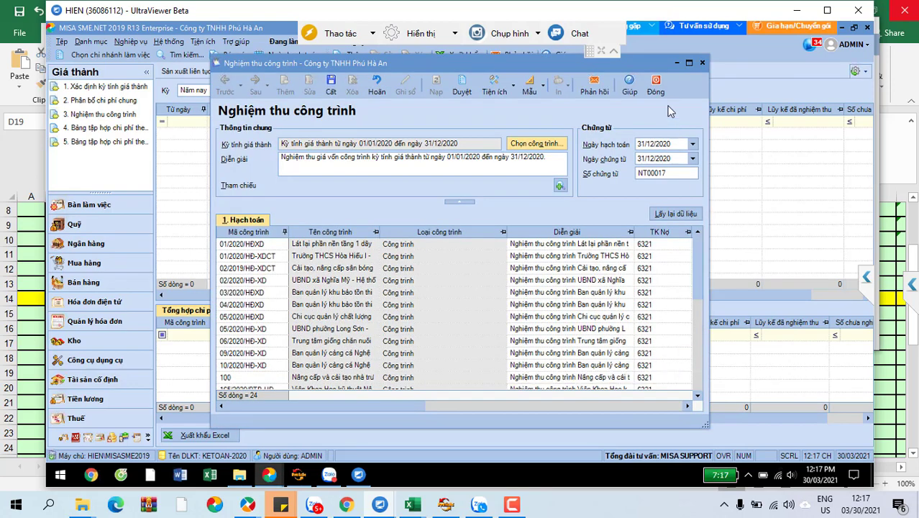
Set the debit account (TK Nợ) of project 01/2020/HĐXD to 6322 Giá vốn Công trình and copy it to all rows below
left_click(688, 64)
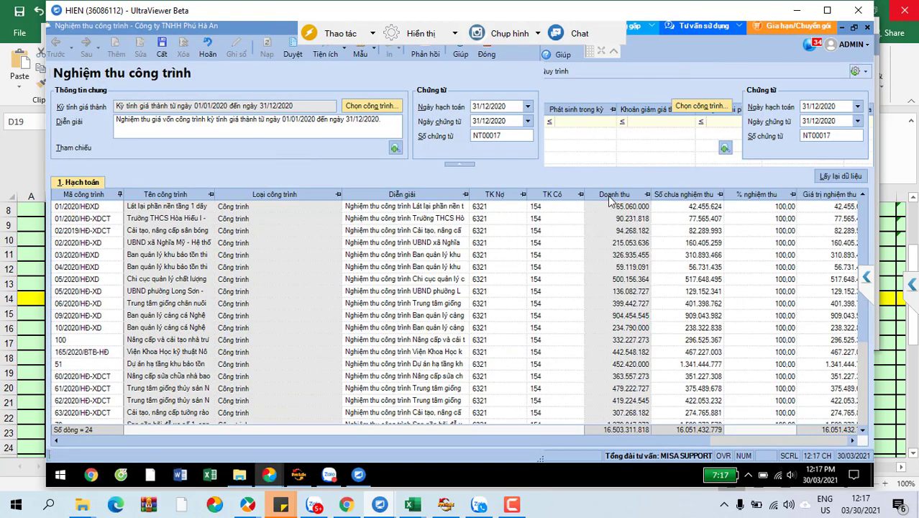
left_click(520, 208)
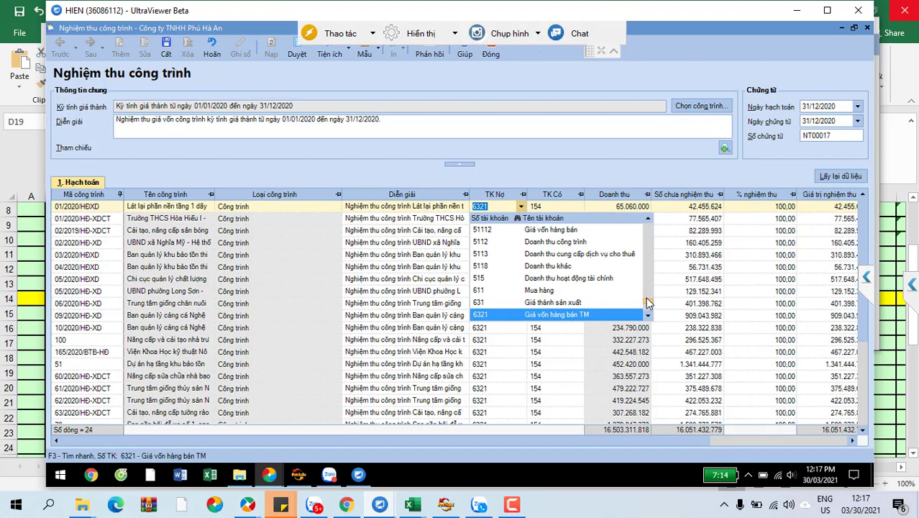
scroll(646, 297, "up", 2)
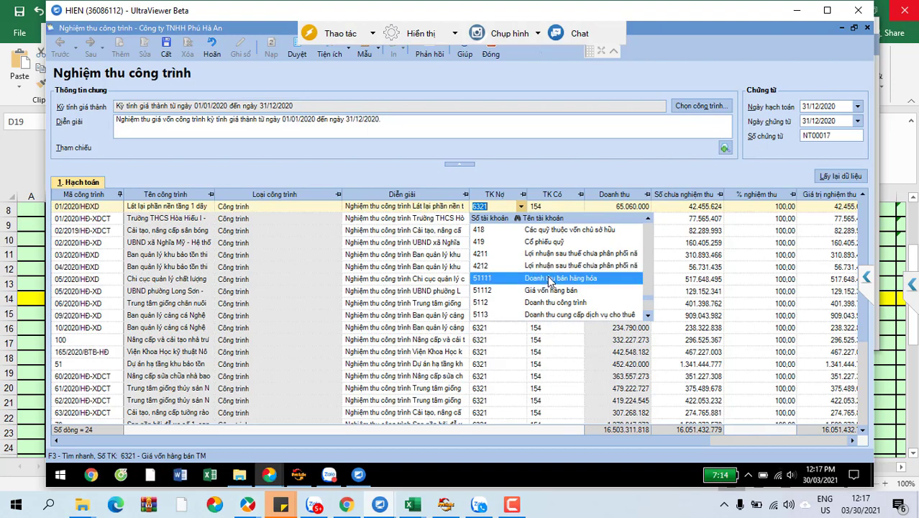
scroll(549, 280, "down", 5)
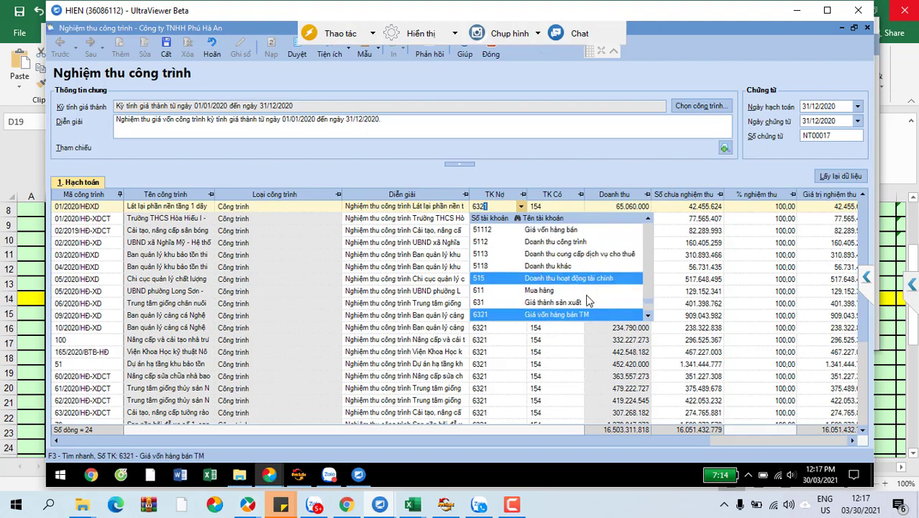
left_click(647, 315)
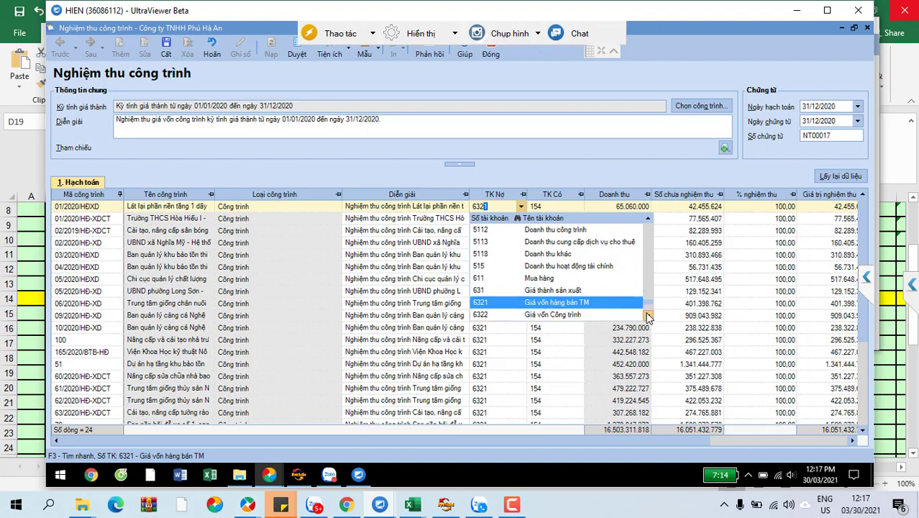
left_click(575, 315)
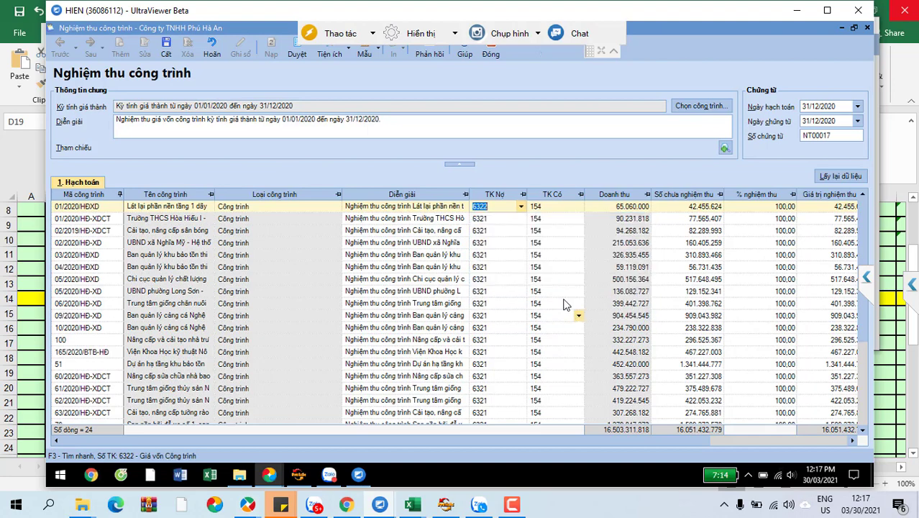
right_click(481, 206)
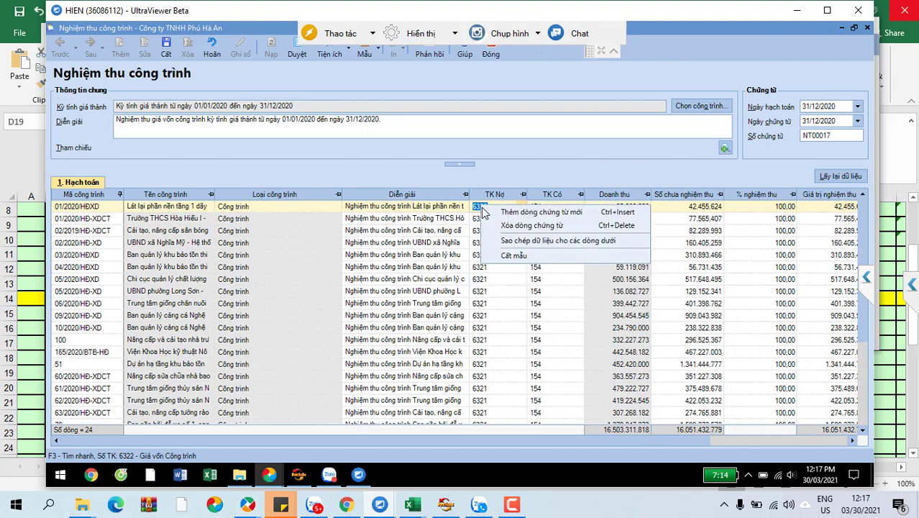
left_click(516, 240)
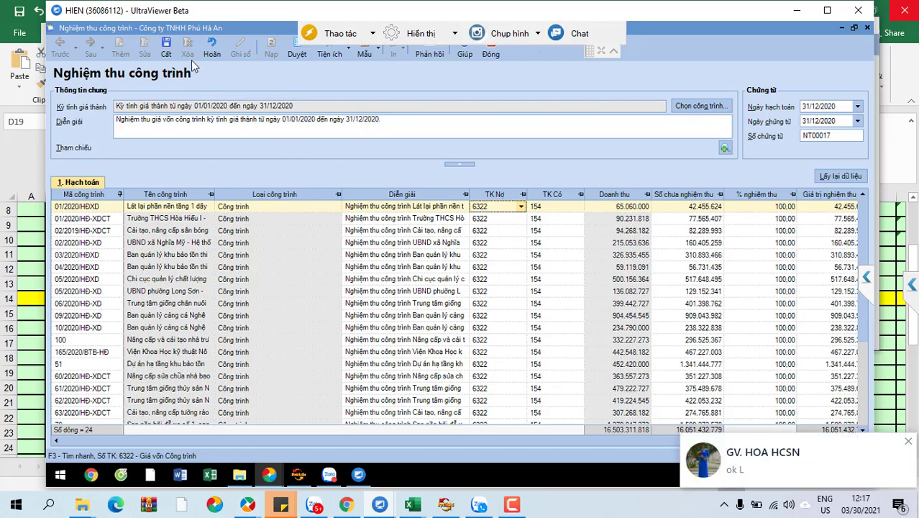
Save the project acceptance voucher and close it
left_click(176, 48)
left_click(908, 442)
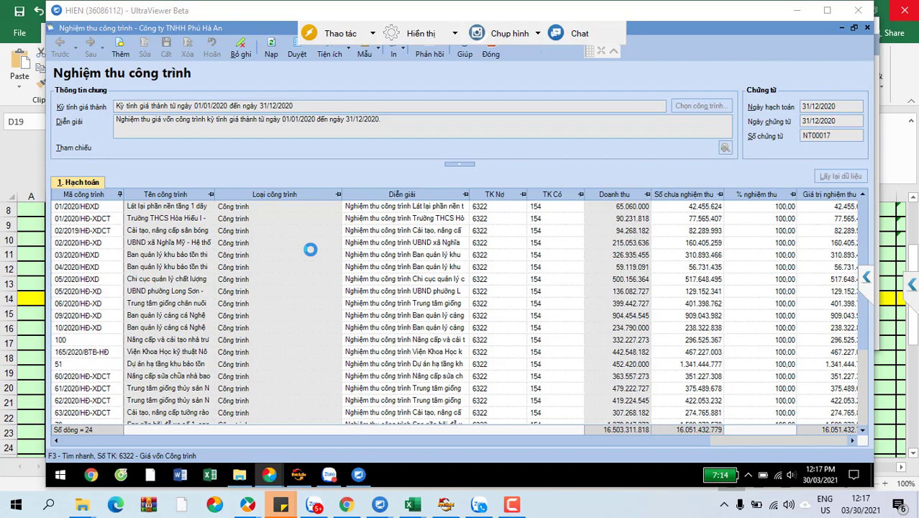
left_click(615, 50)
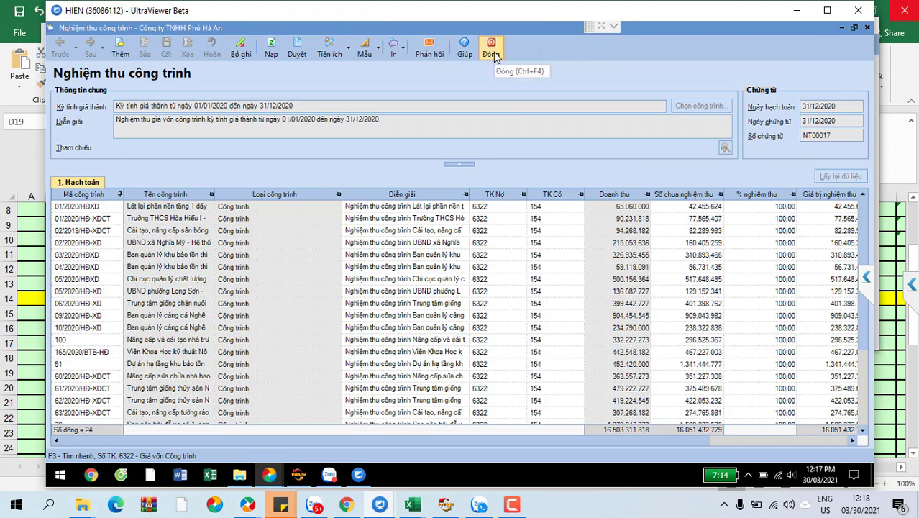
left_click(493, 51)
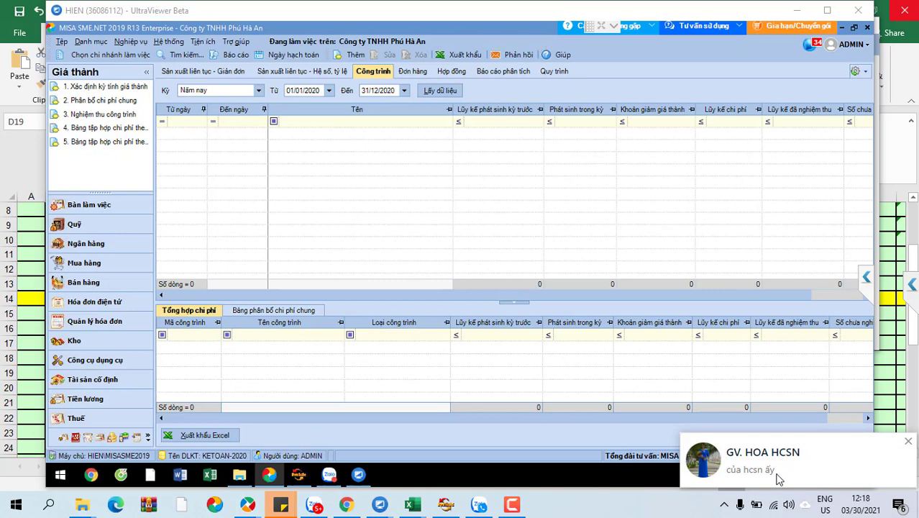
left_click(907, 441)
left_click(907, 441)
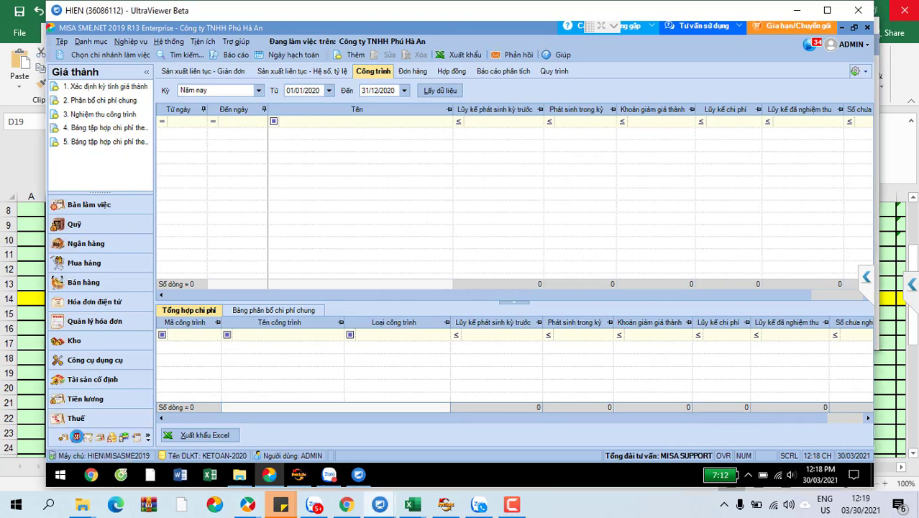
Create a profit and loss carry-forward voucher (Kết chuyển lãi, lỗ) in Tổng hợp with accounting date 31/12/2020 and save it
left_click(74, 437)
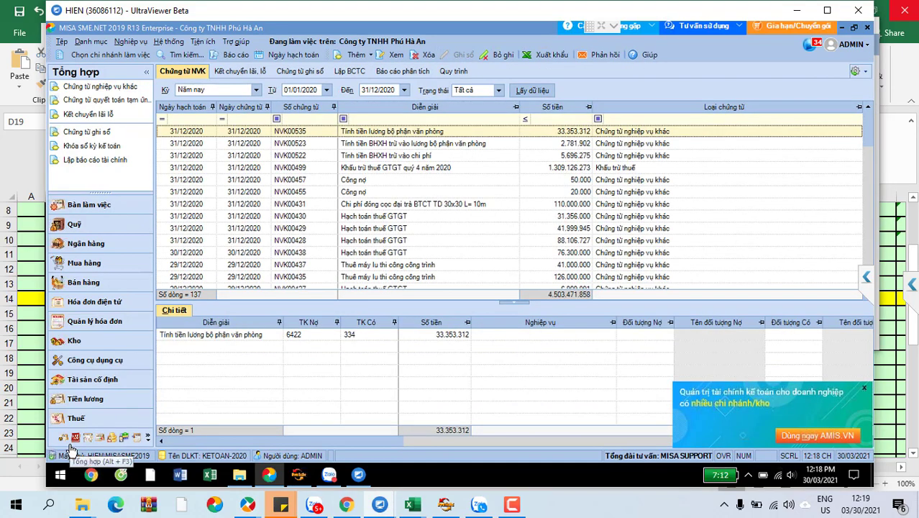
left_click(239, 72)
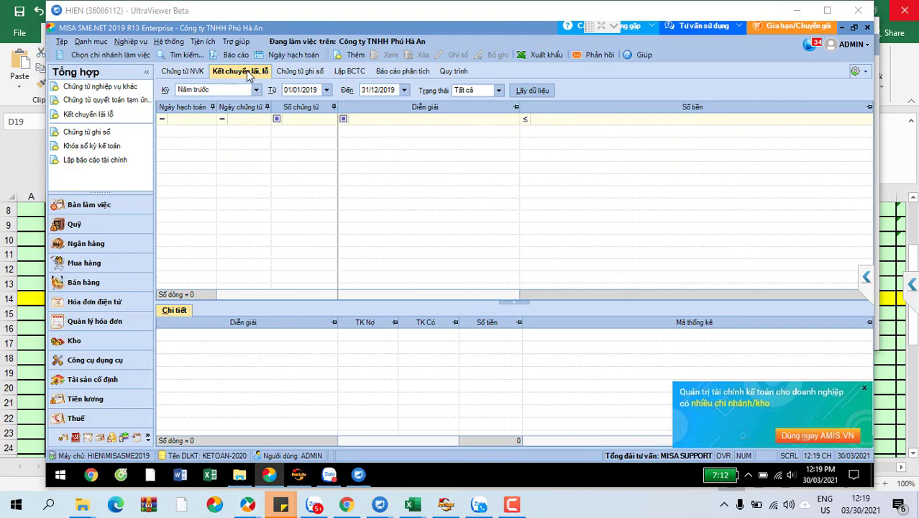
left_click(355, 57)
left_click(691, 135)
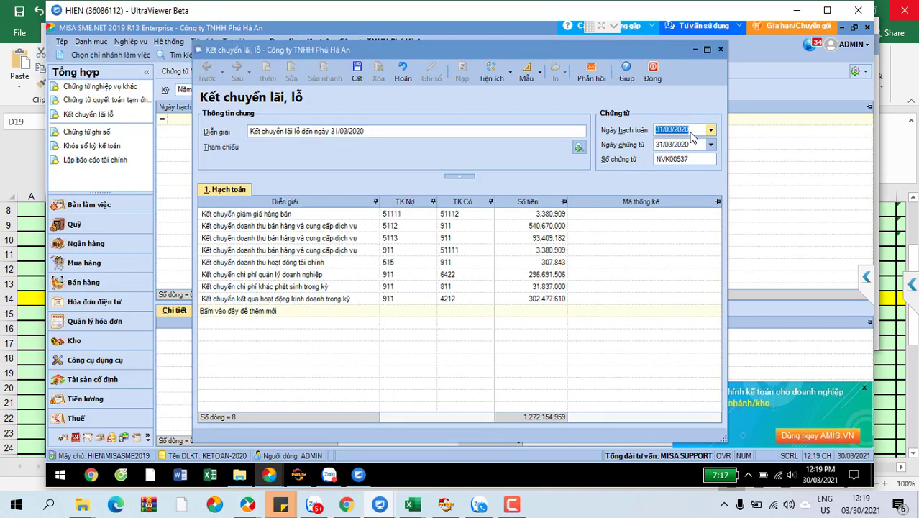
type("31122020")
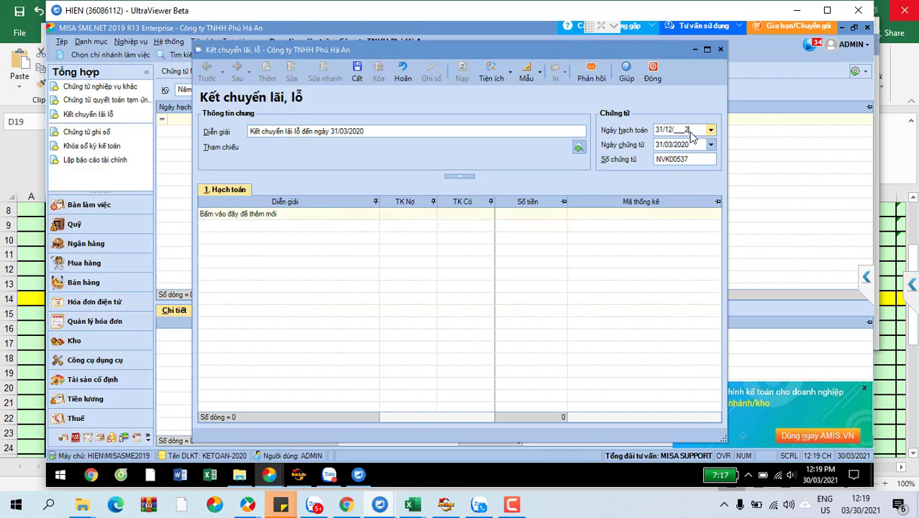
key("Tab")
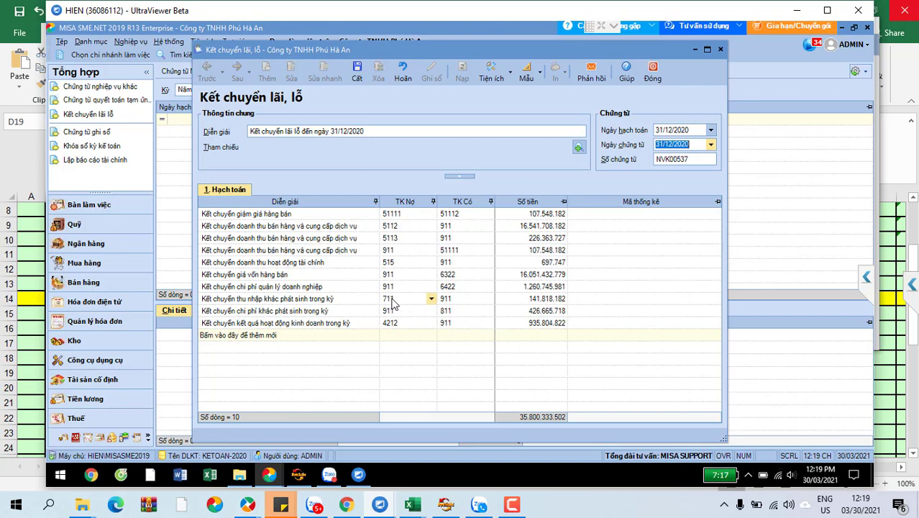
left_click(357, 75)
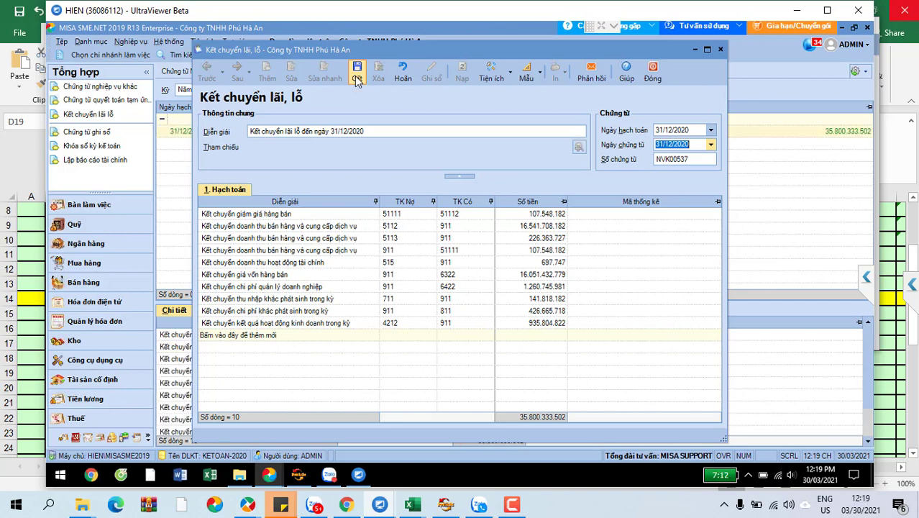
left_click(651, 75)
Open the financial report Bảng cân đối tài khoản (Mẫu quản trị) for the year 2020
left_click(237, 56)
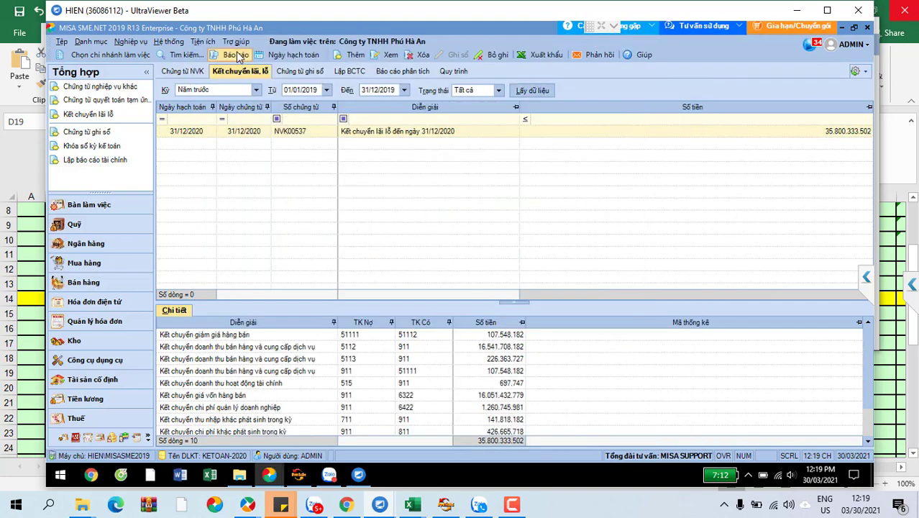
double_click(225, 89)
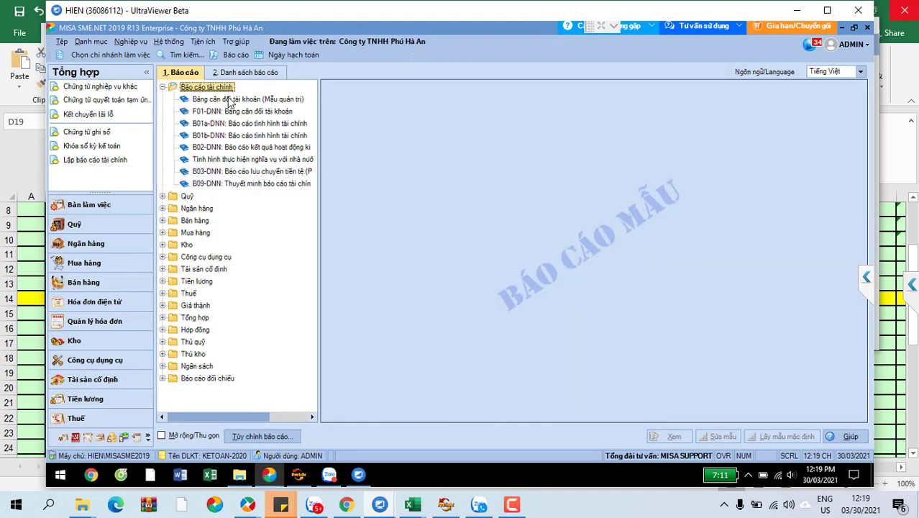
left_click(261, 102)
double_click(262, 104)
key("Return")
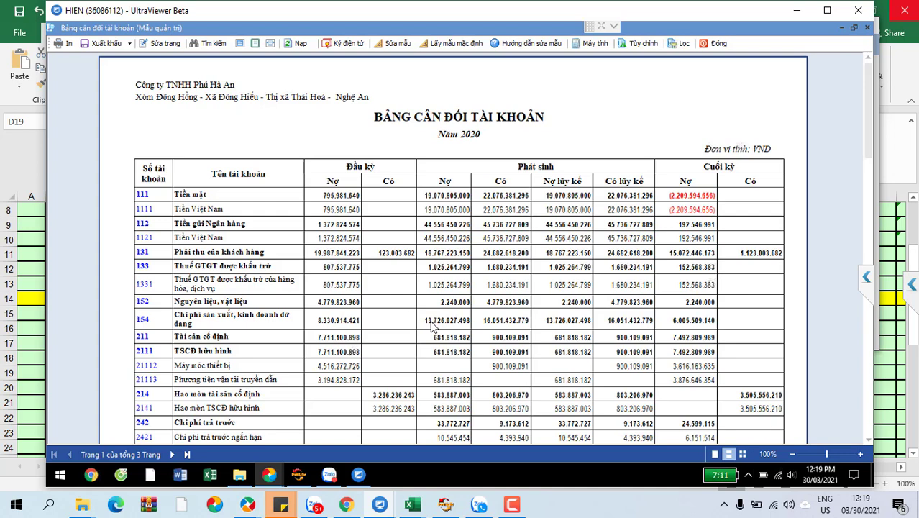
Review the account balances and period movements across all pages of the 2020 trial balance, including accounts 154 and 632, and close the report
scroll(432, 326, "down", 5)
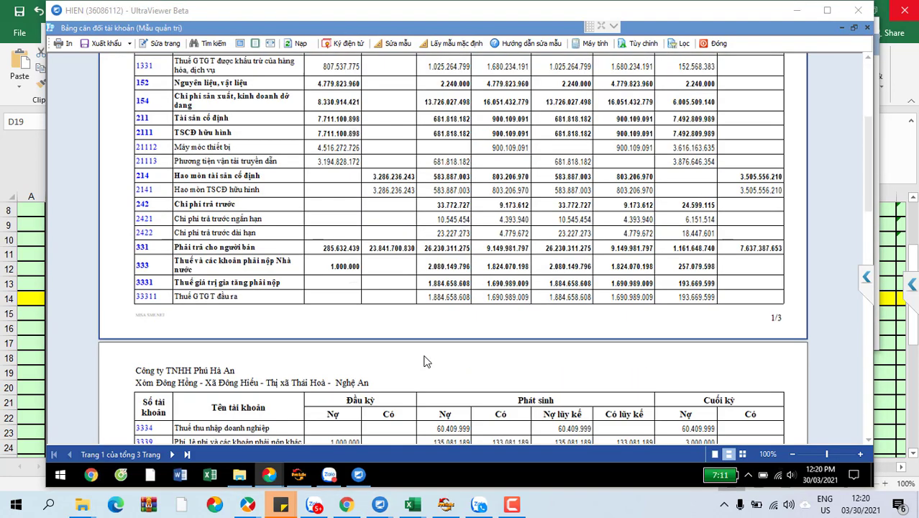
scroll(424, 362, "down", 15)
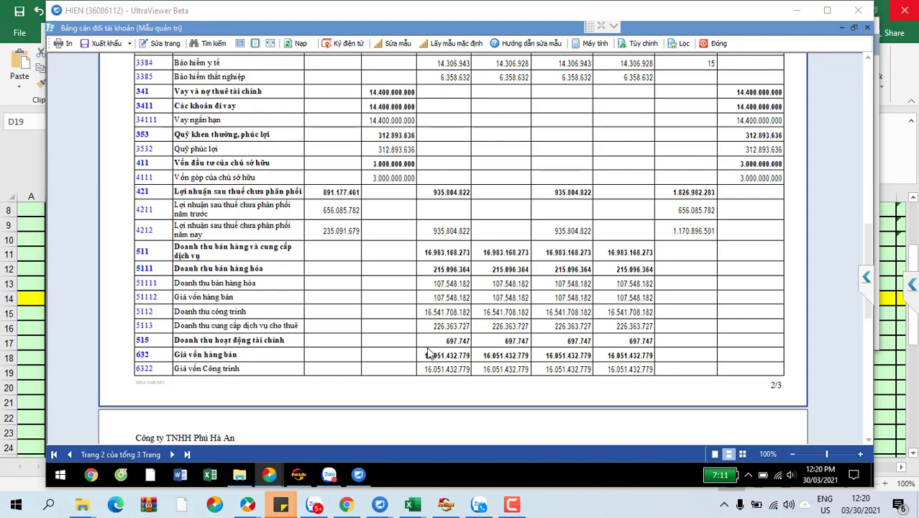
scroll(463, 305, "down", 4)
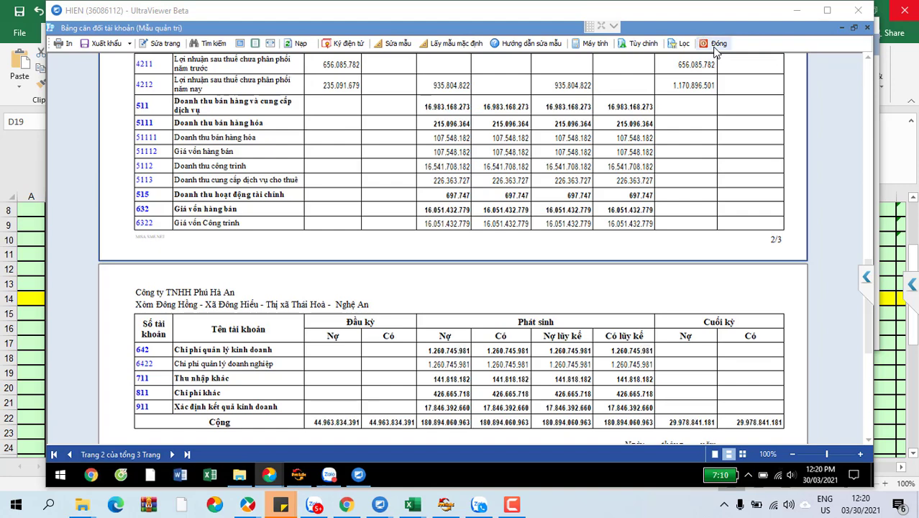
scroll(504, 226, "up", 5)
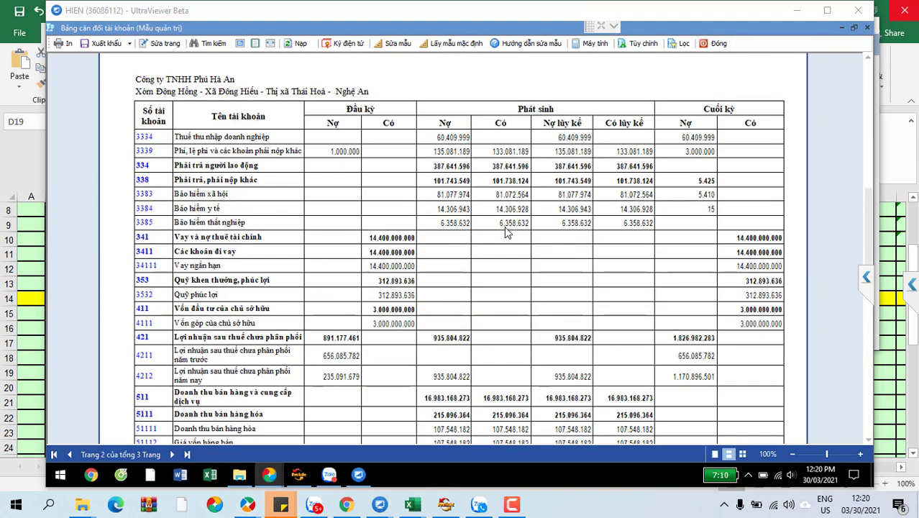
scroll(506, 231, "up", 1)
scroll(240, 274, "up", 4)
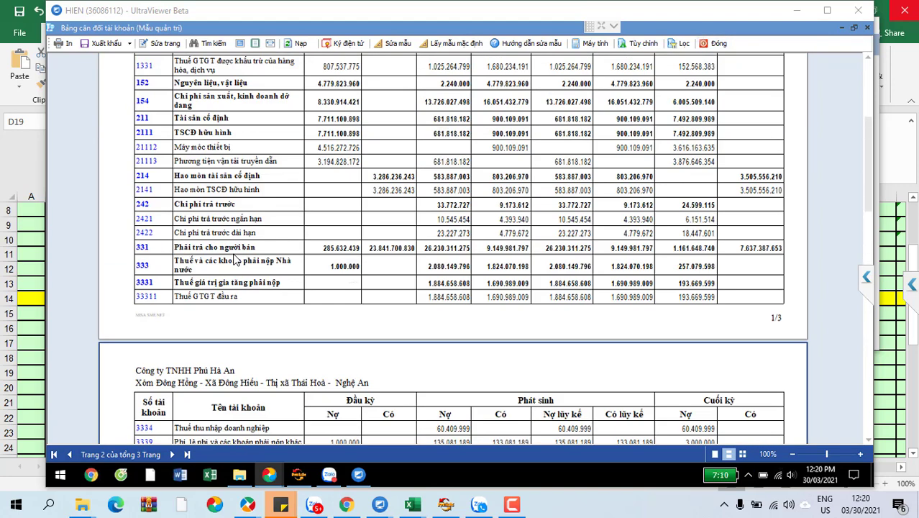
scroll(236, 259, "up", 3)
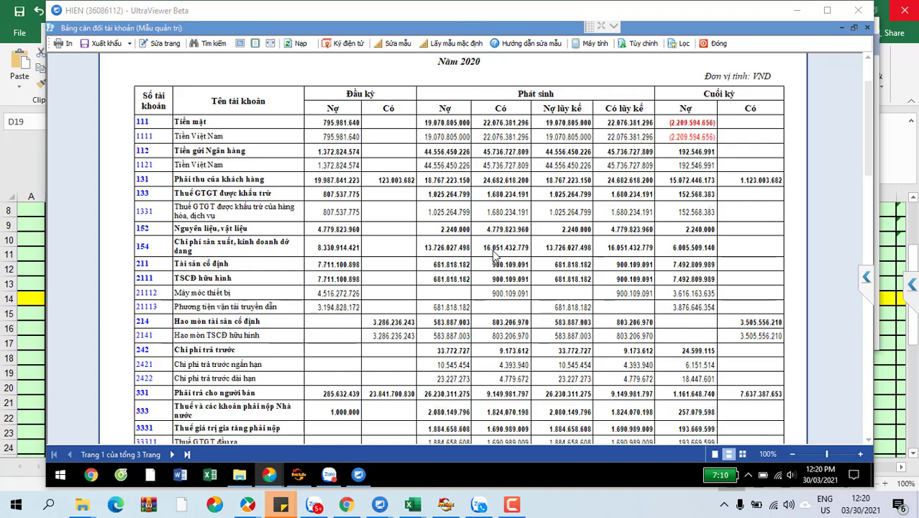
left_click(708, 45)
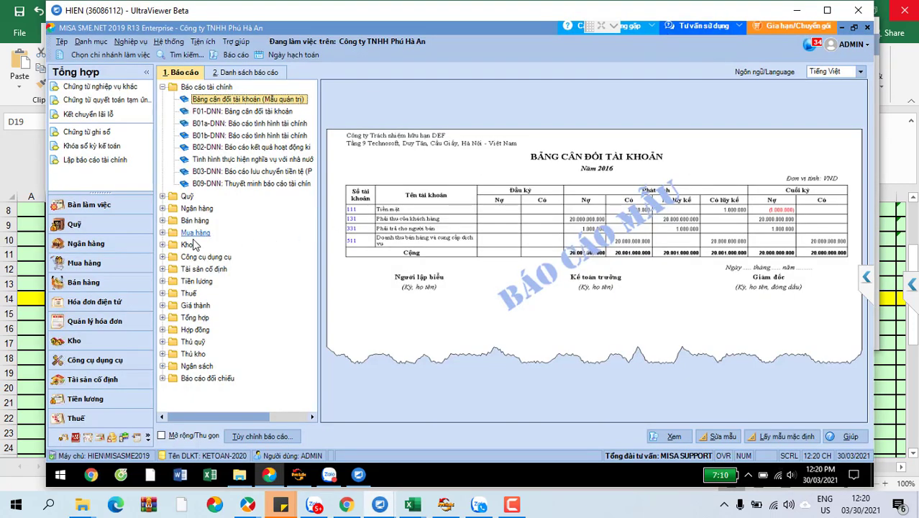
Open the Giá thành report Tổng hợp chi phí sản xuất kinh doanh, grouped by Công trình, for the period Năm nay
double_click(207, 307)
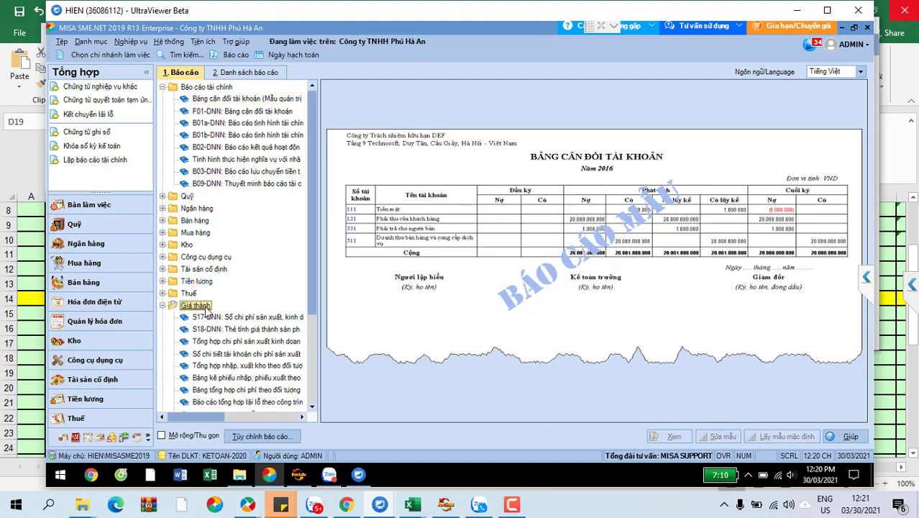
double_click(226, 343)
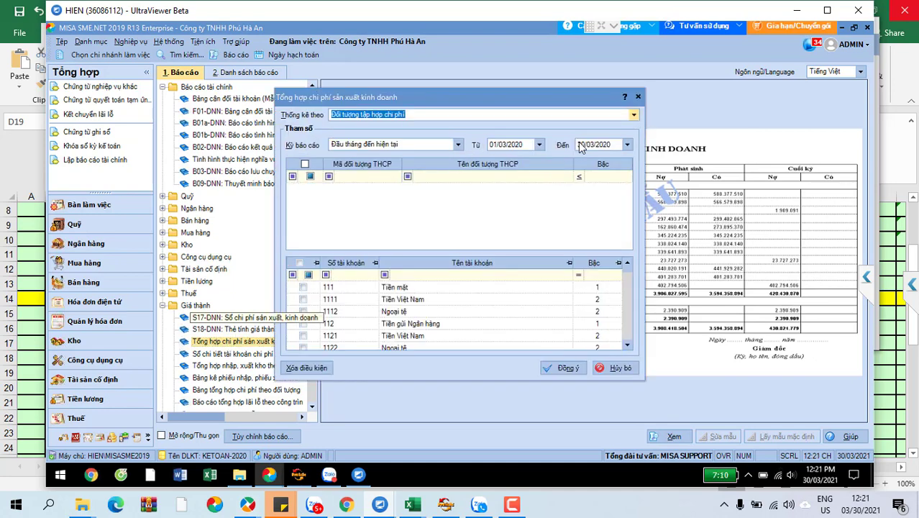
left_click(633, 115)
left_click(544, 137)
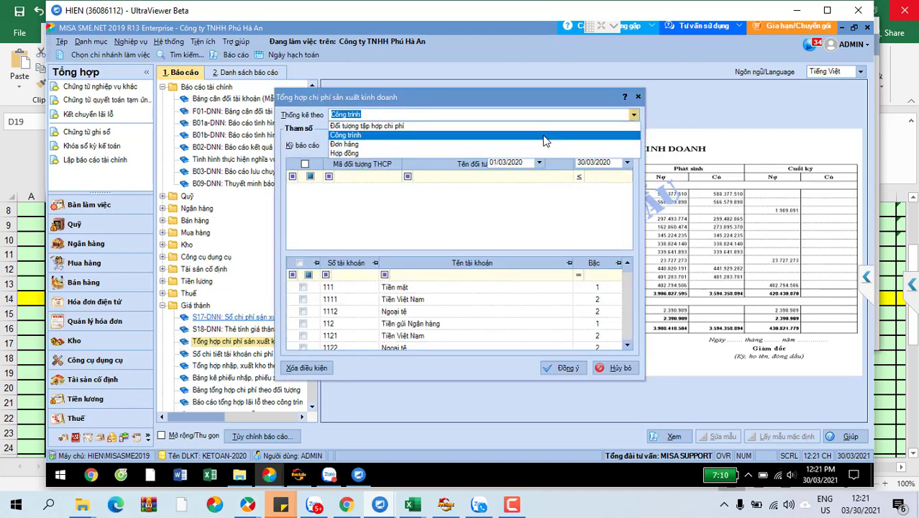
left_click(458, 145)
left_click(419, 183)
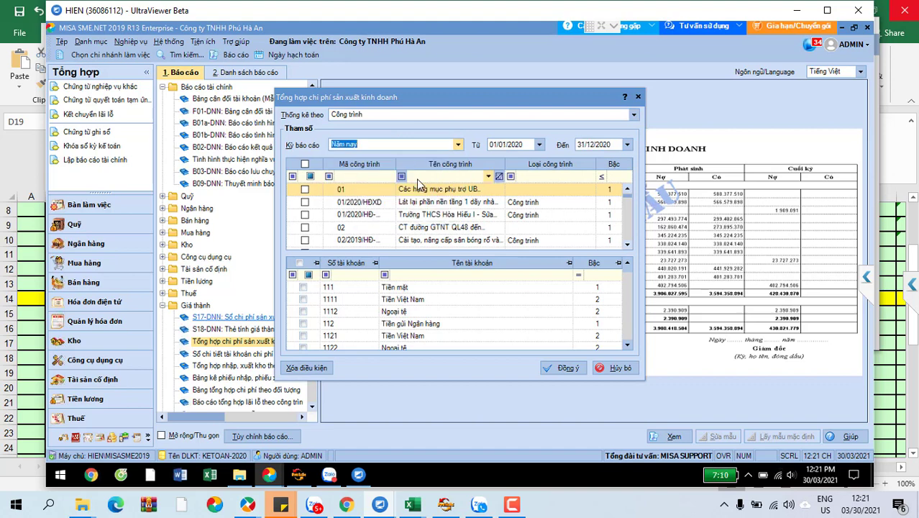
Select all projects and account 154, and generate the production cost summary report
left_click(305, 165)
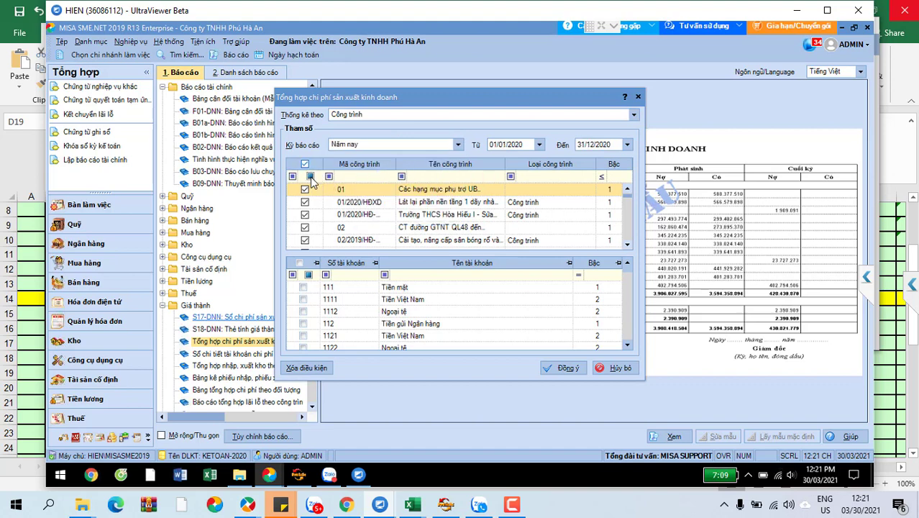
left_click(344, 276)
type("154")
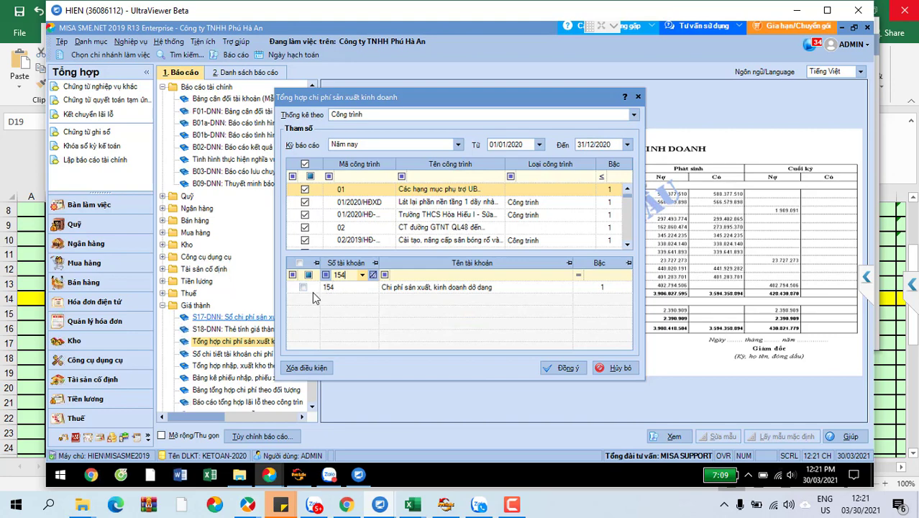
left_click(303, 291)
left_click(561, 367)
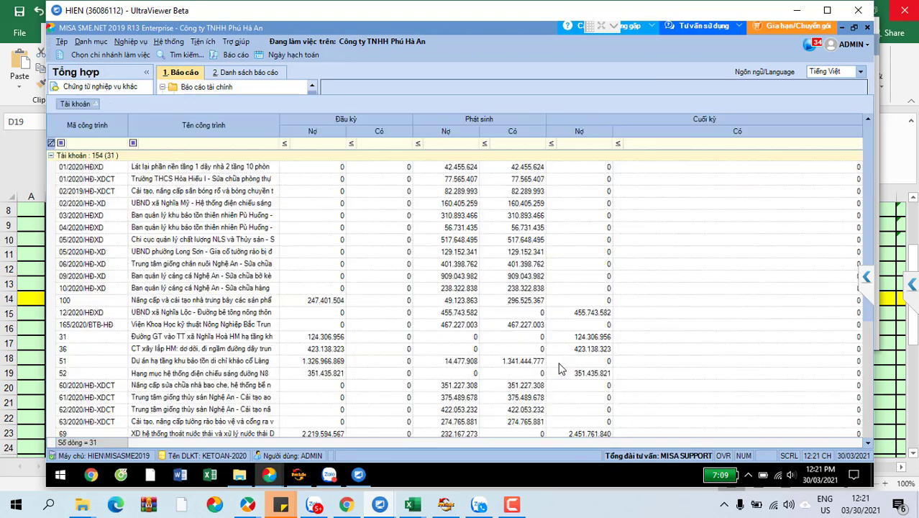
Examine the opening, incurred and closing amounts of projects 100, 99, 70 and 69 in the cost summary
scroll(573, 359, "down", 3)
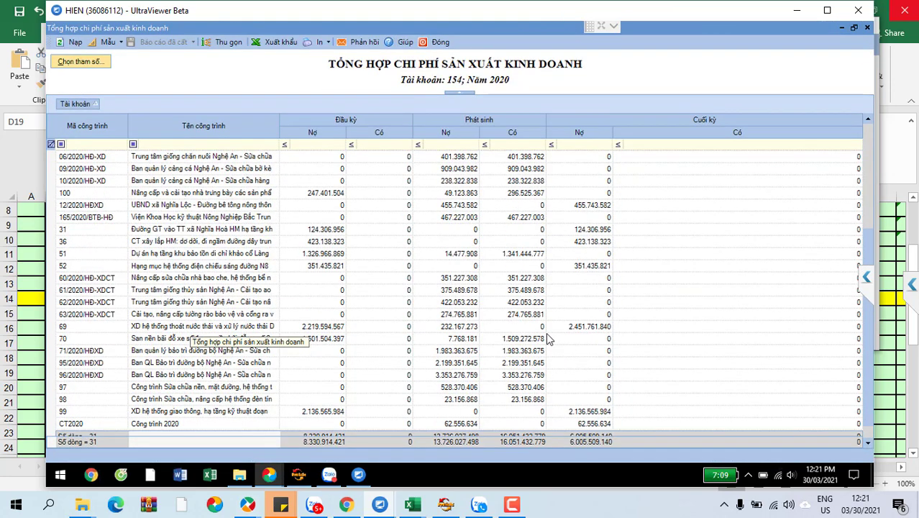
left_click(321, 192)
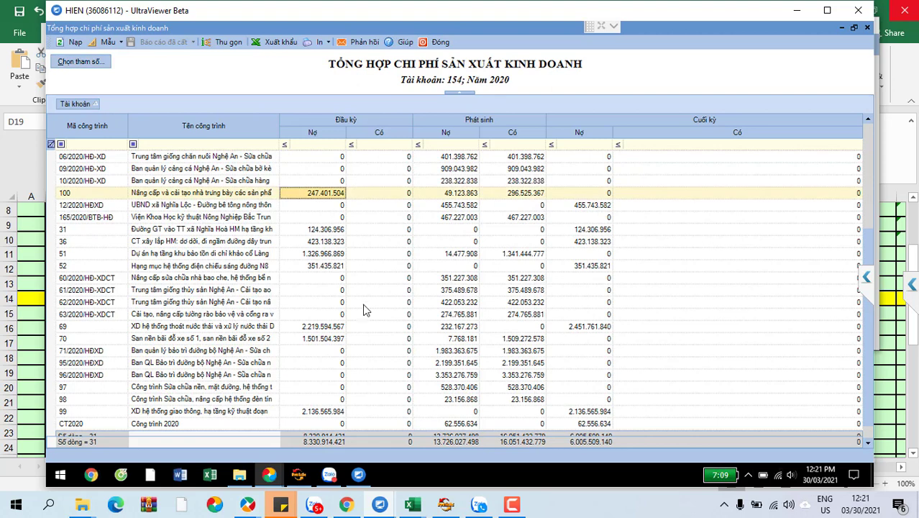
scroll(332, 416, "down", 1)
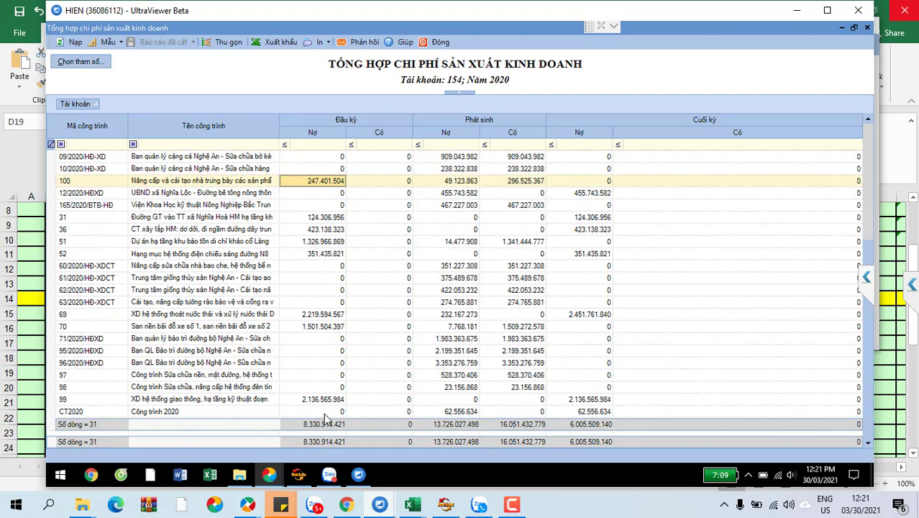
left_click(331, 403)
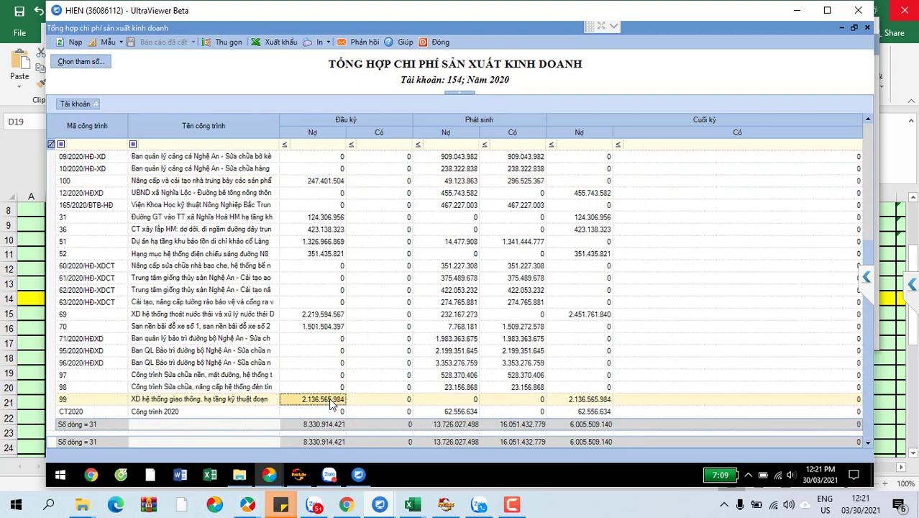
left_click(584, 400)
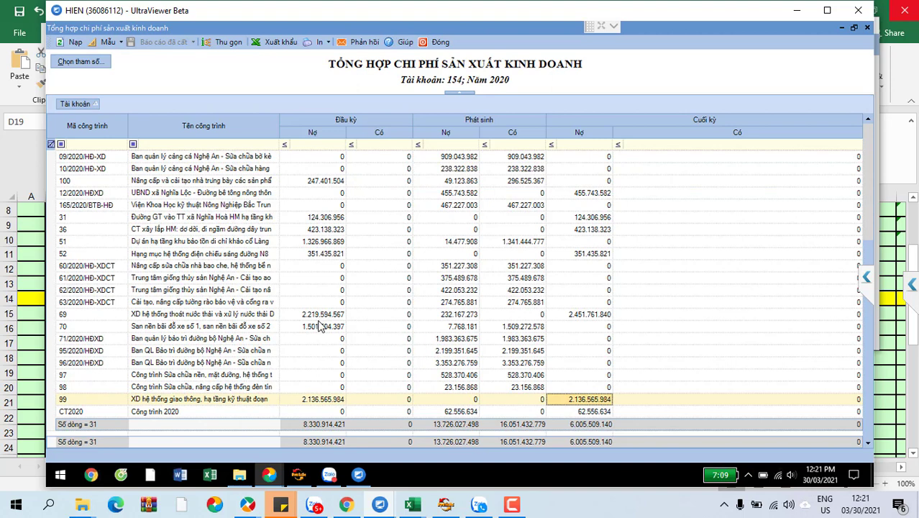
left_click(321, 328)
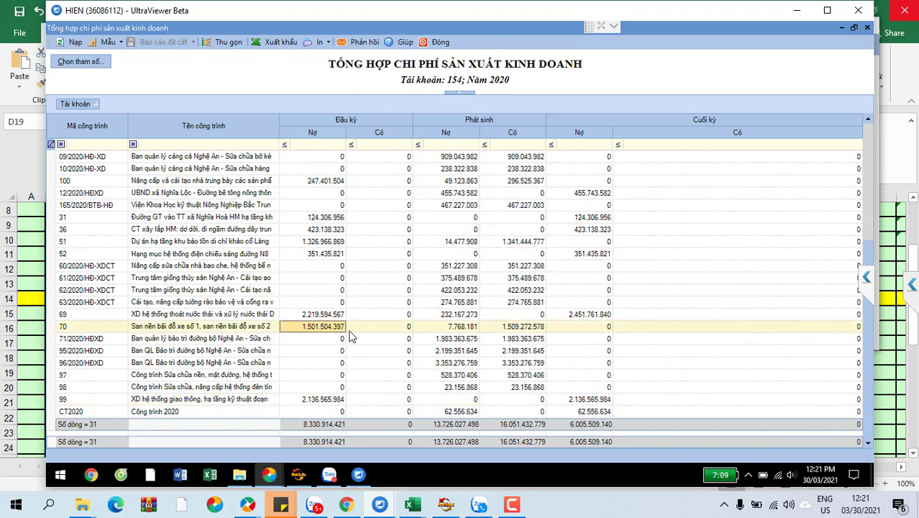
left_click(466, 330)
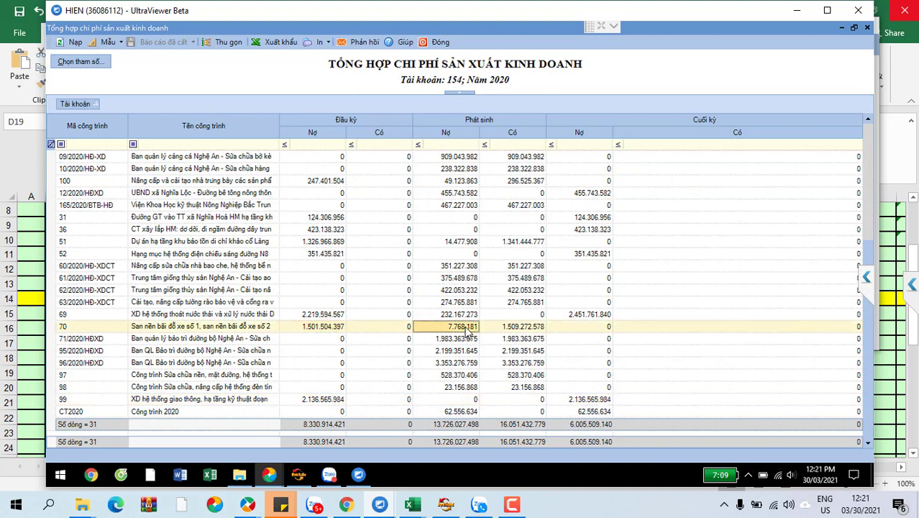
left_click(516, 329)
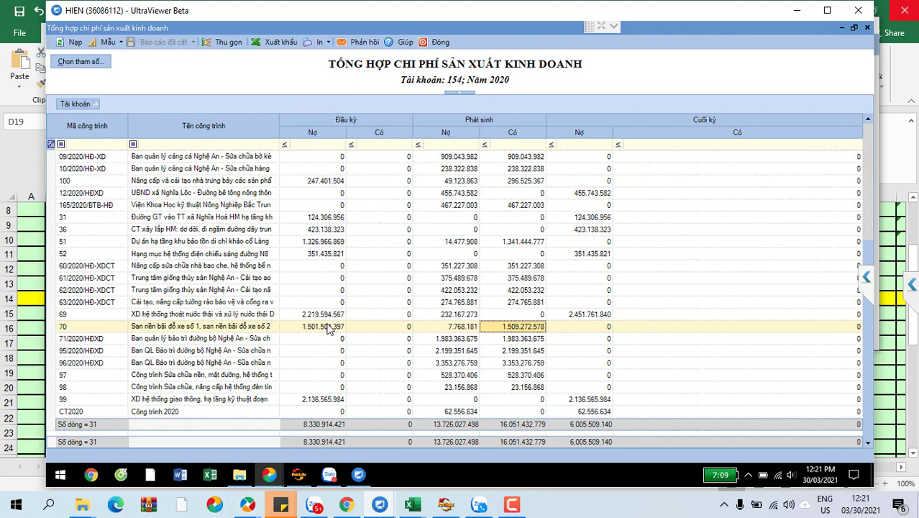
left_click(327, 315)
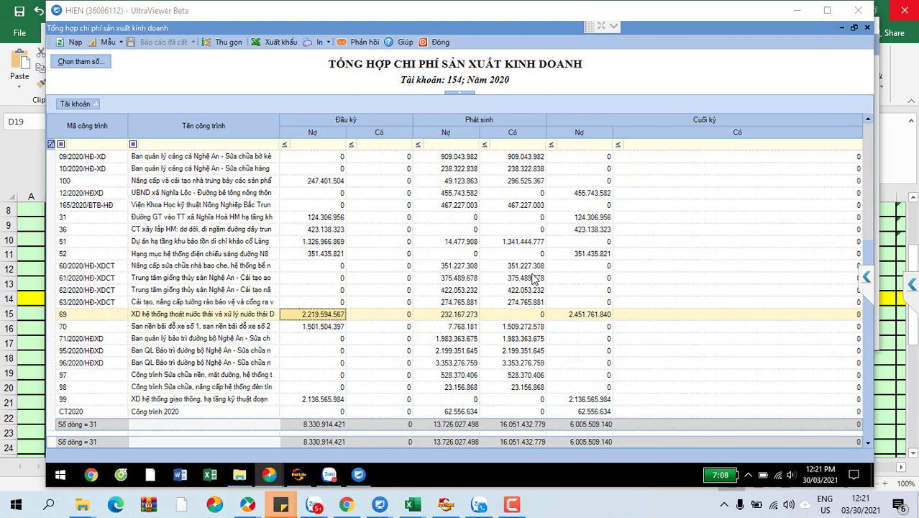
left_click(595, 314)
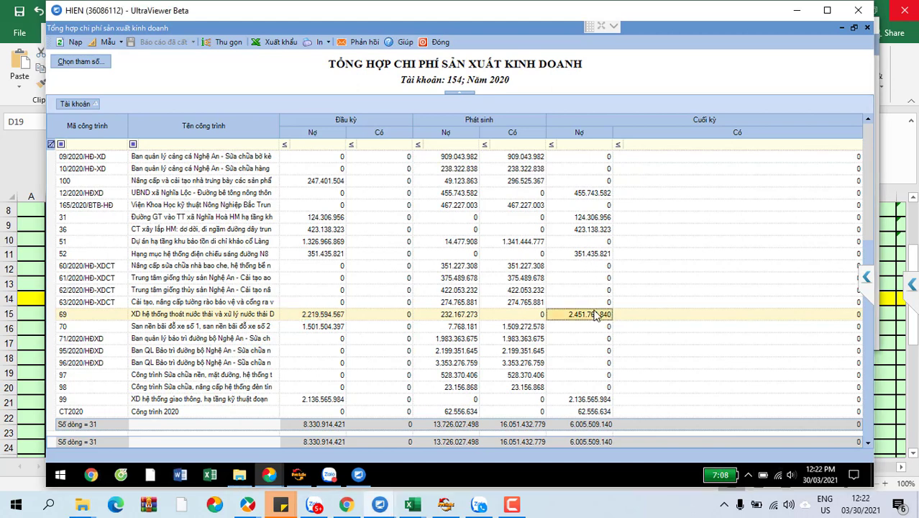
left_click(526, 327)
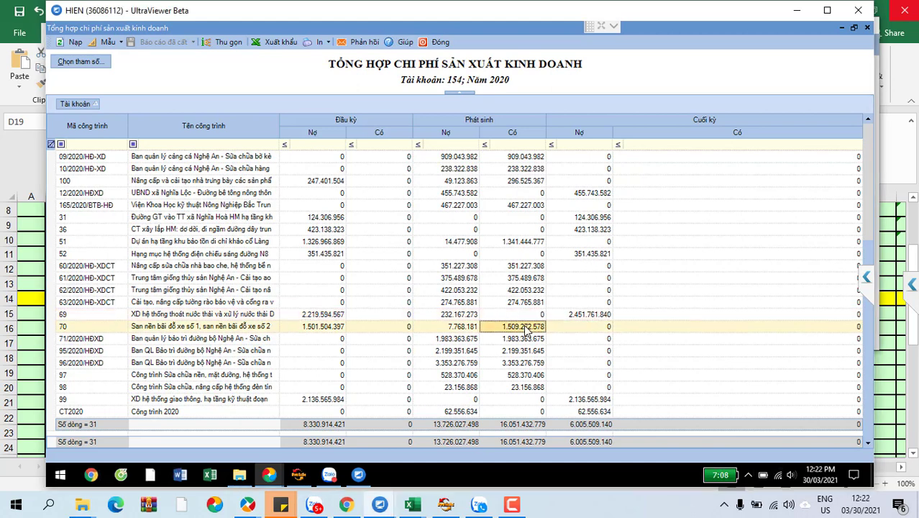
left_click(313, 330)
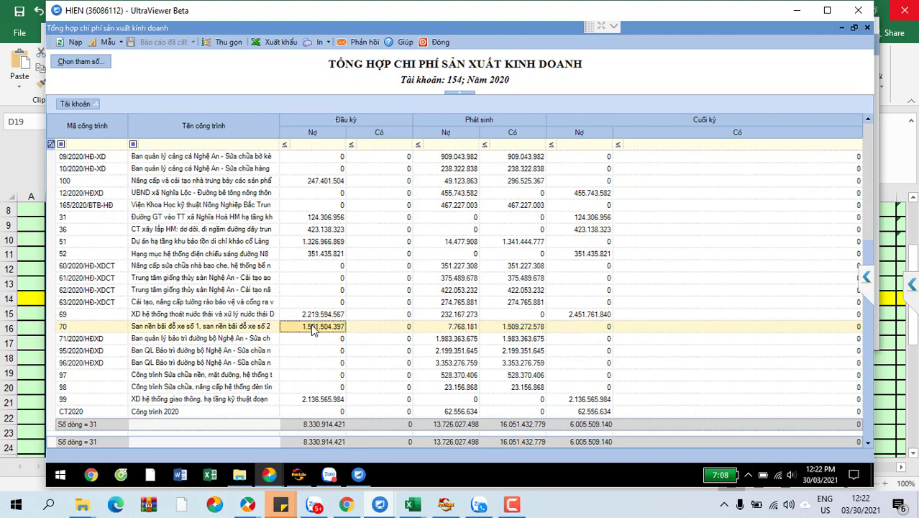
left_click(330, 184)
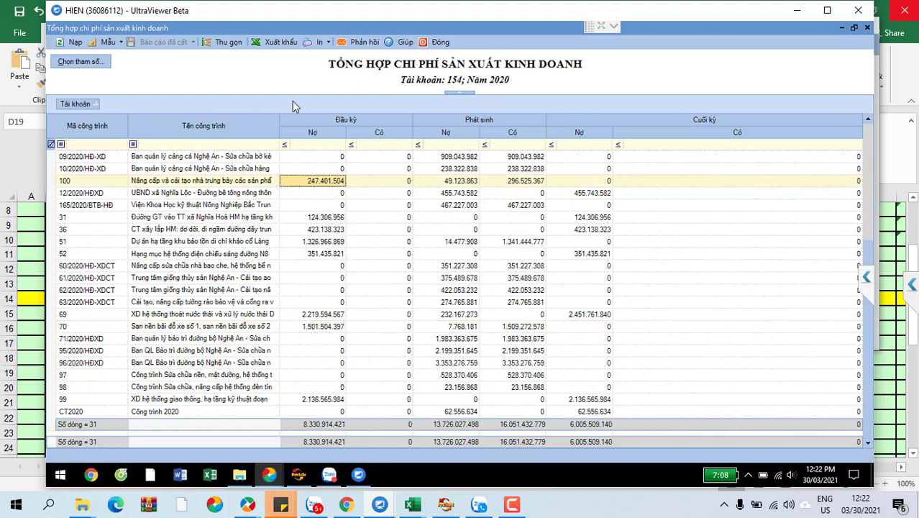
Export the cost summary to the Desktop as an xlsx file named TONG_HOP_CHI_PHI_SAN_XUAT_KINH_DOANH 20
left_click(274, 43)
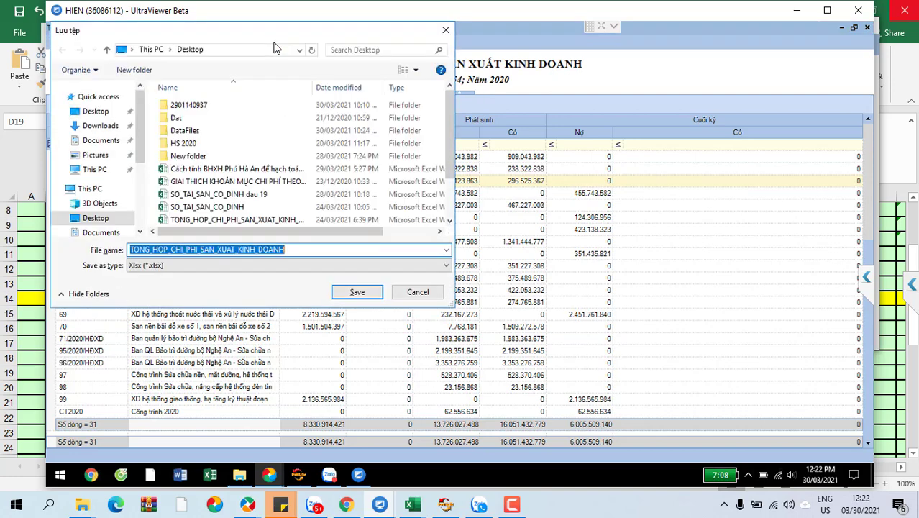
left_click(356, 291)
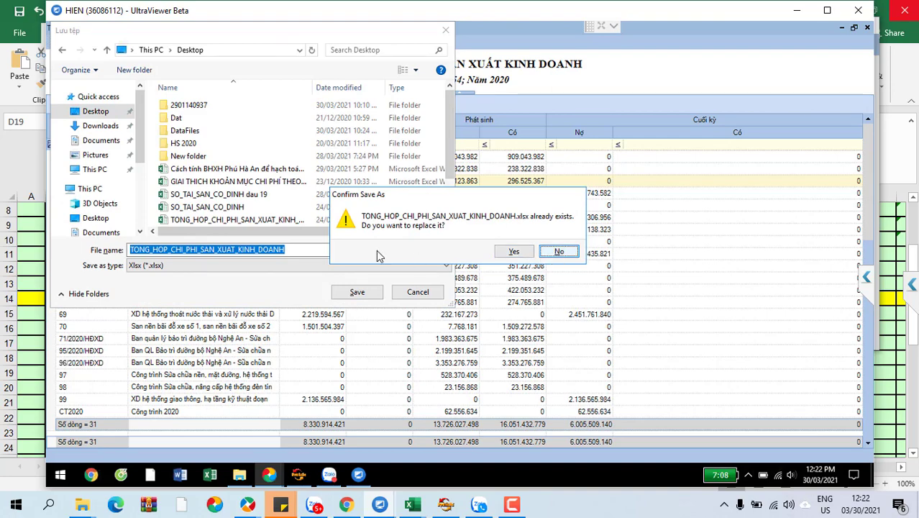
left_click(559, 253)
left_click(322, 252)
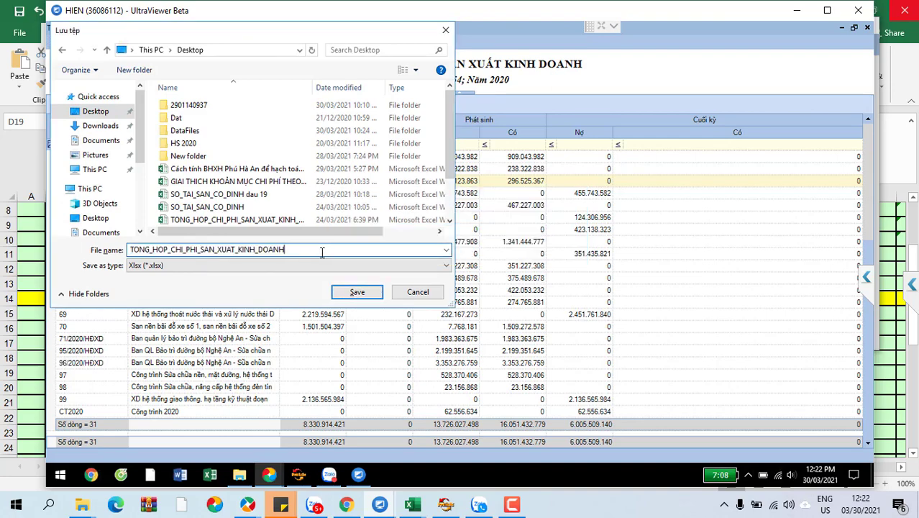
type("20")
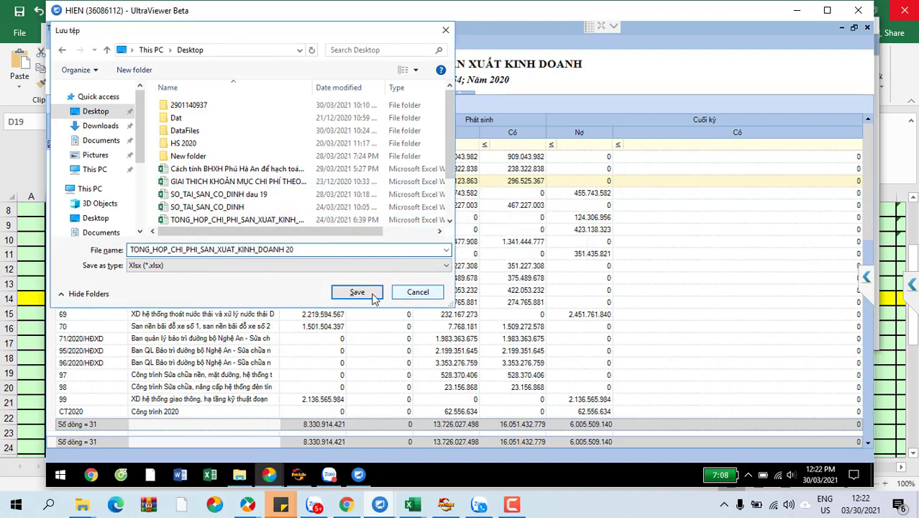
left_click(373, 295)
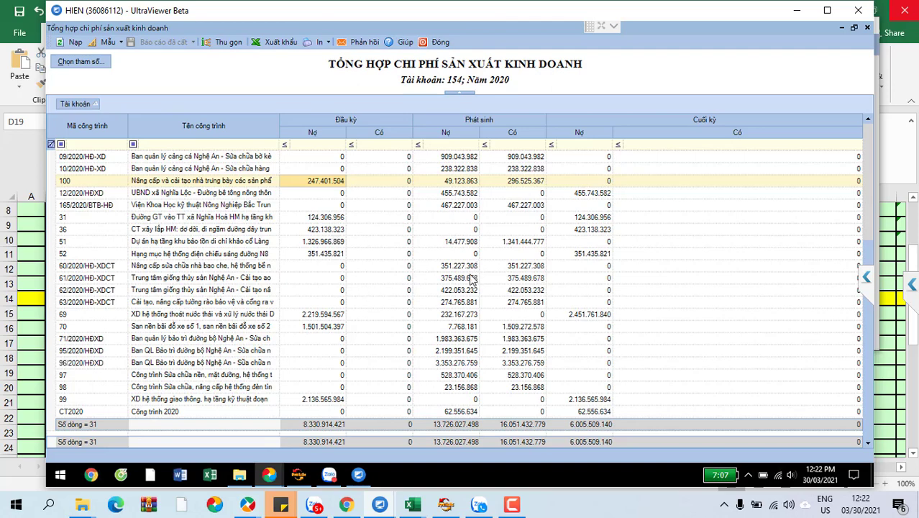
Open the exported cost summary workbook and highlight project 100's opening debit balance in cell D17 yellow
left_click(481, 291)
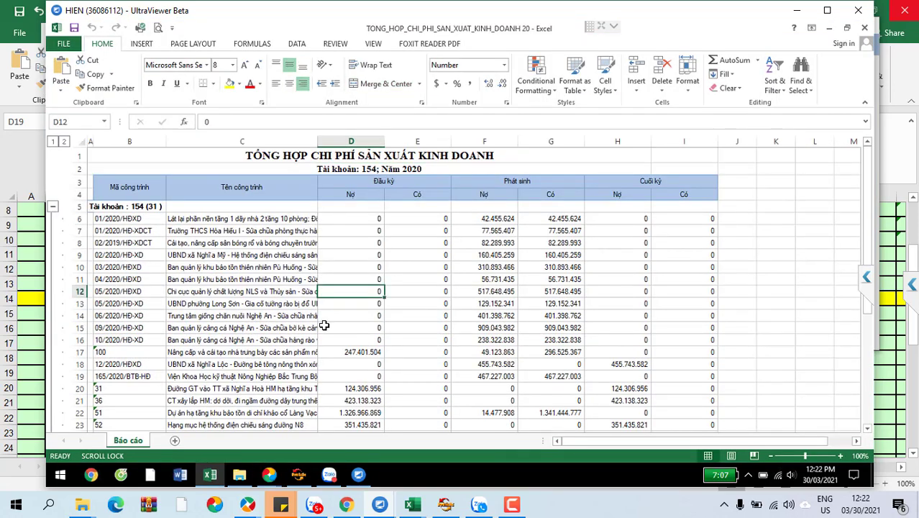
scroll(325, 326, "down", 1)
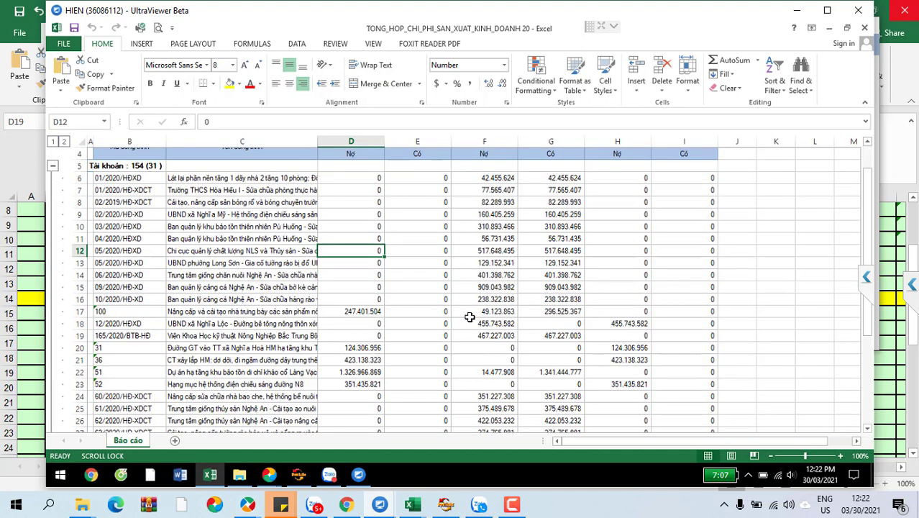
left_click(550, 311)
left_click(351, 311)
left_click(230, 84)
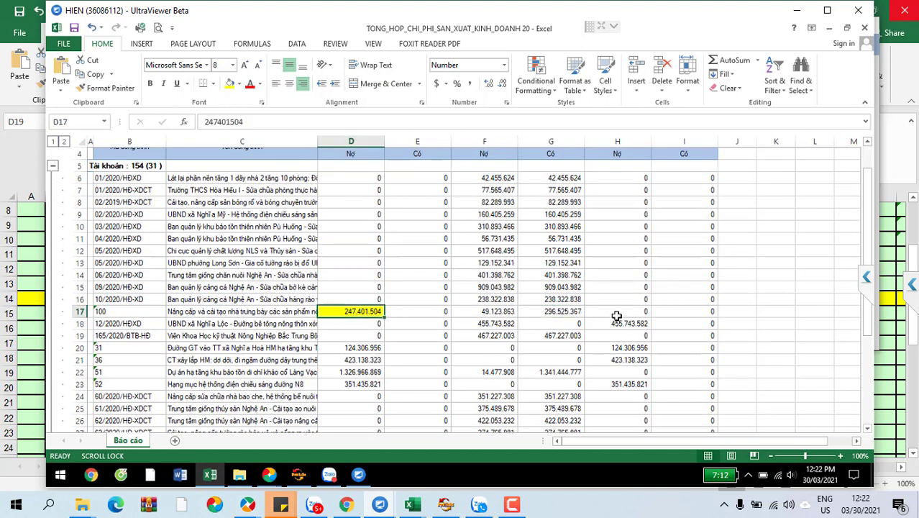
Highlight project 51's opening debit balance in cell D22 yellow and check its incurred amounts
left_click(616, 314)
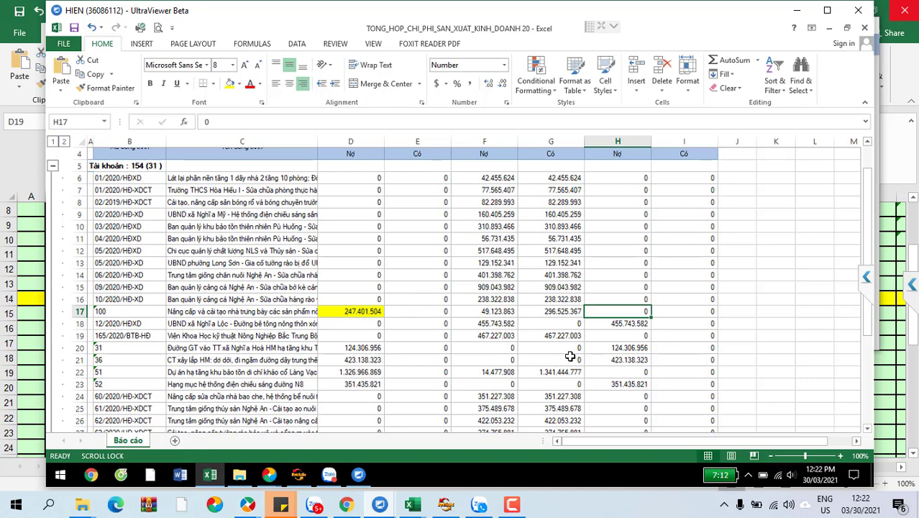
left_click(370, 372)
key("F4")
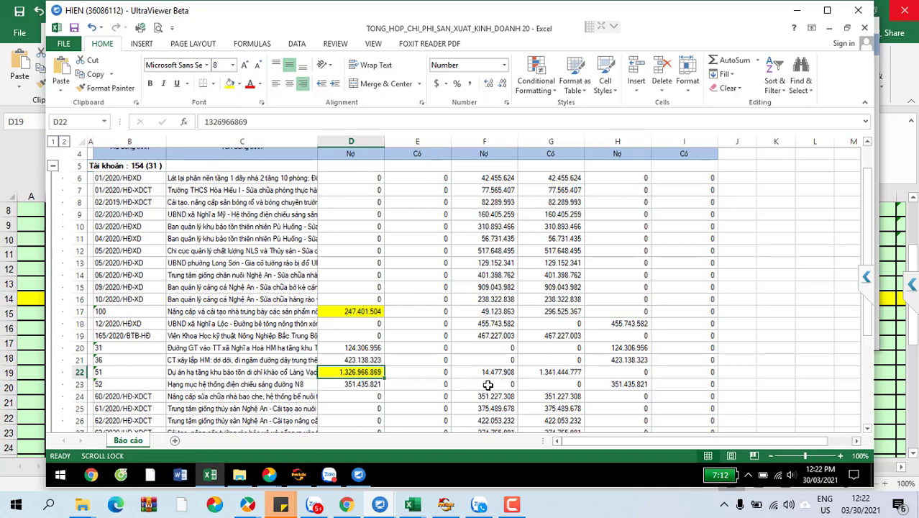
left_click(504, 373)
left_click(550, 373)
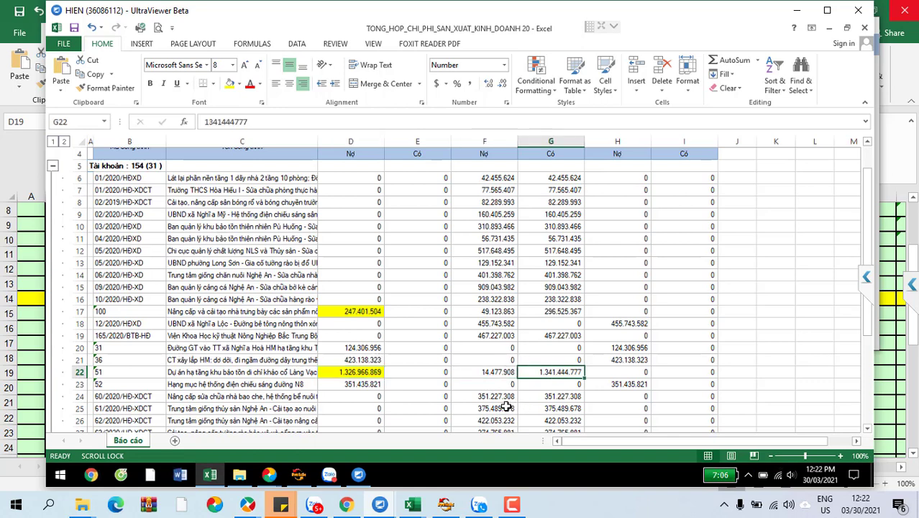
Compare the opening balances of projects 52, 51, 69 and 70, and highlight project 70's opening debit in D29 yellow
left_click(368, 383)
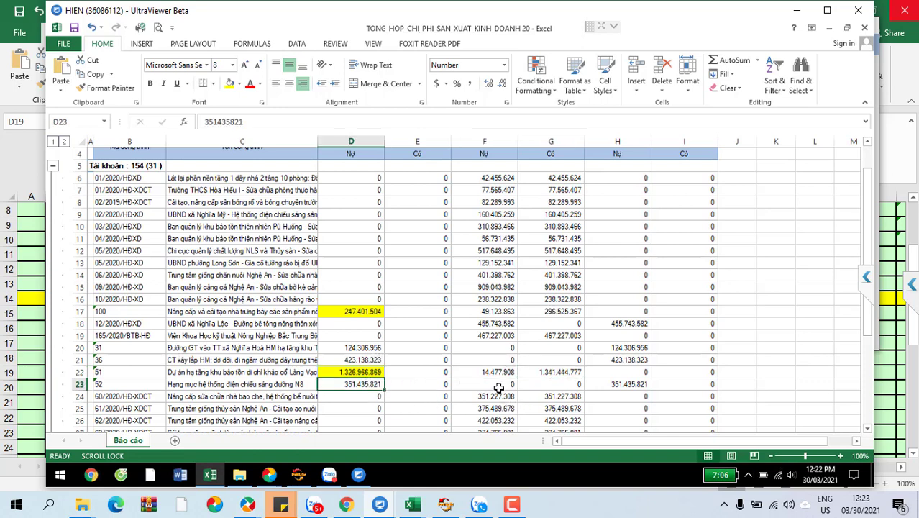
left_click(346, 372)
left_click(357, 315)
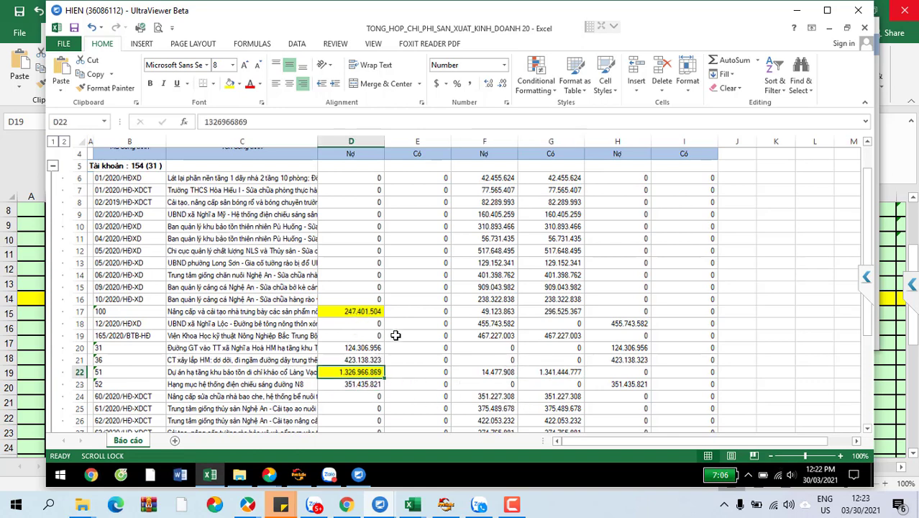
left_click(367, 394)
scroll(367, 395, "down", 2)
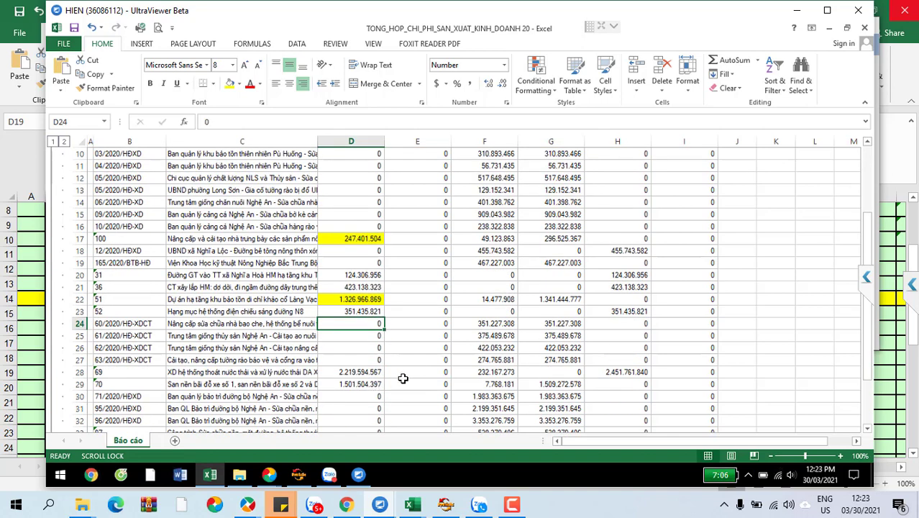
left_click(368, 300)
left_click(378, 372)
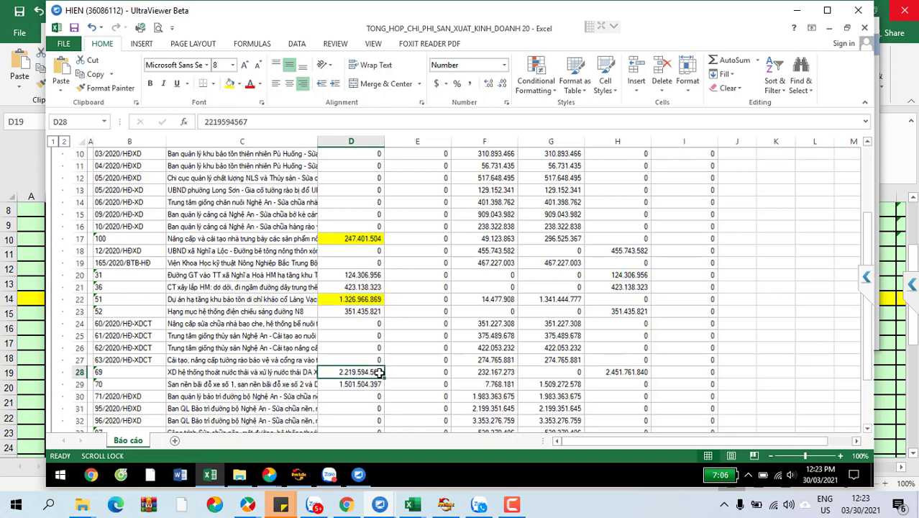
left_click(363, 383)
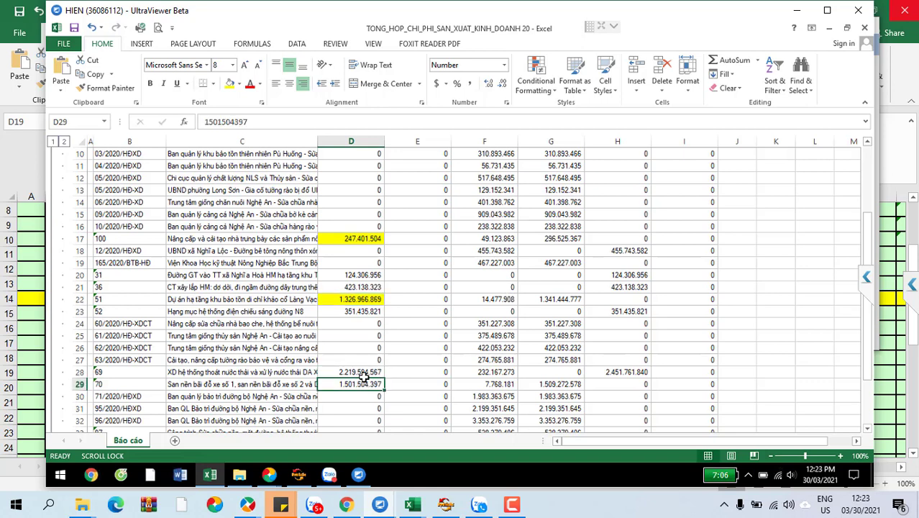
left_click(229, 83)
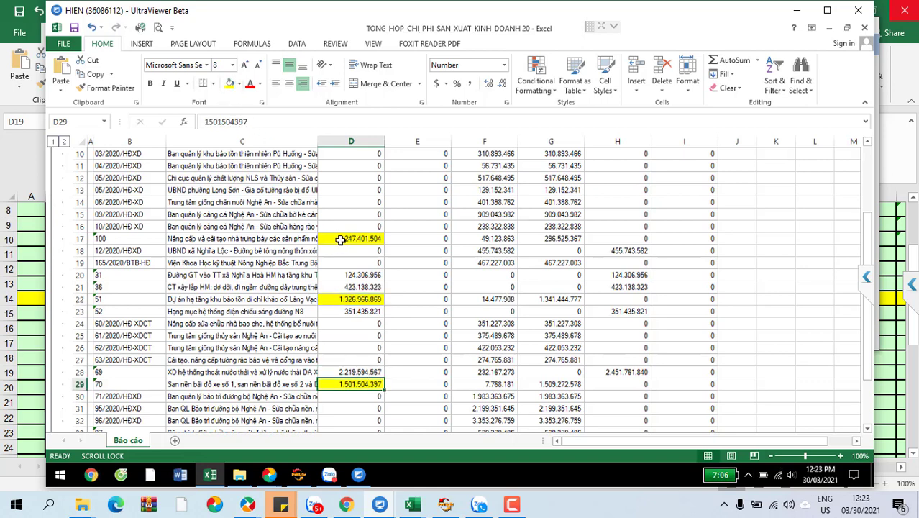
Select the opening debit balances of projects 100, 51 and 70 together to check their sum
left_click(342, 238)
left_click(344, 299, "ctrl")
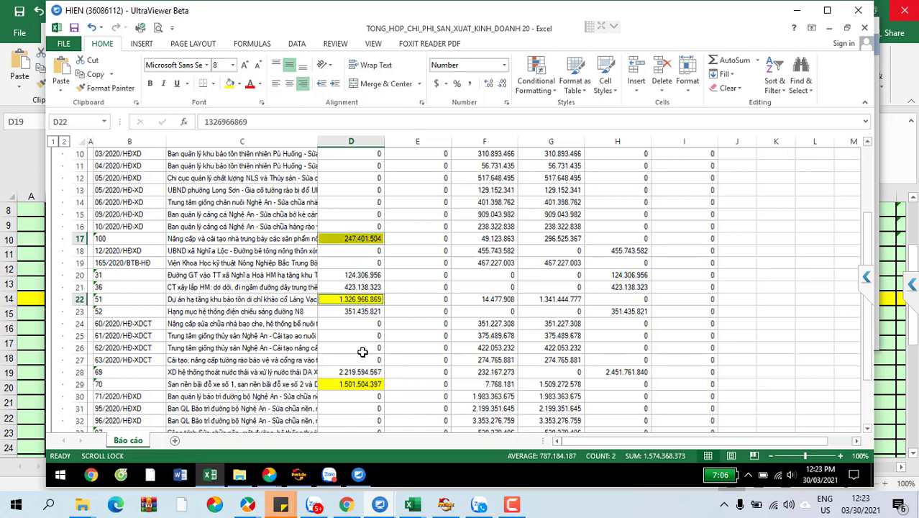
left_click(352, 383, "ctrl")
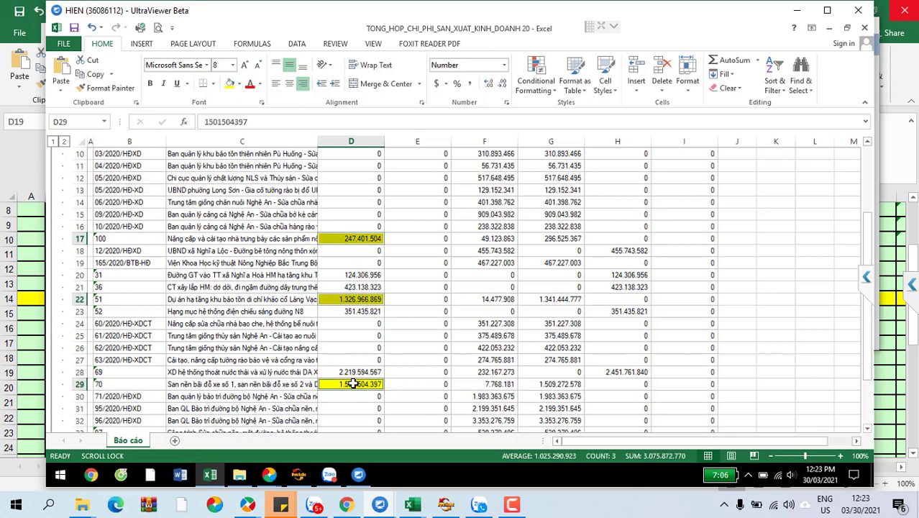
left_click(416, 239)
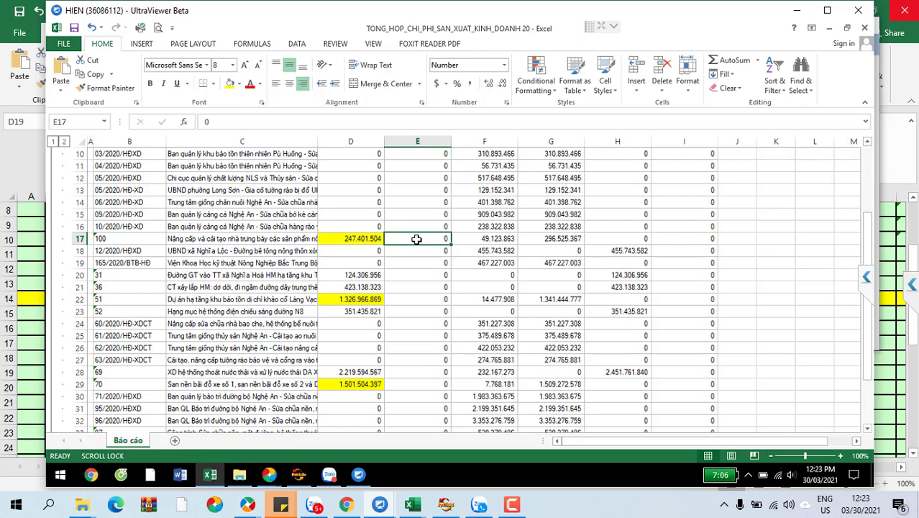
Widen column J and enter the note "HỎI:" beside project 100 in cell J17
left_click(746, 236)
left_click_drag(754, 141, 817, 150)
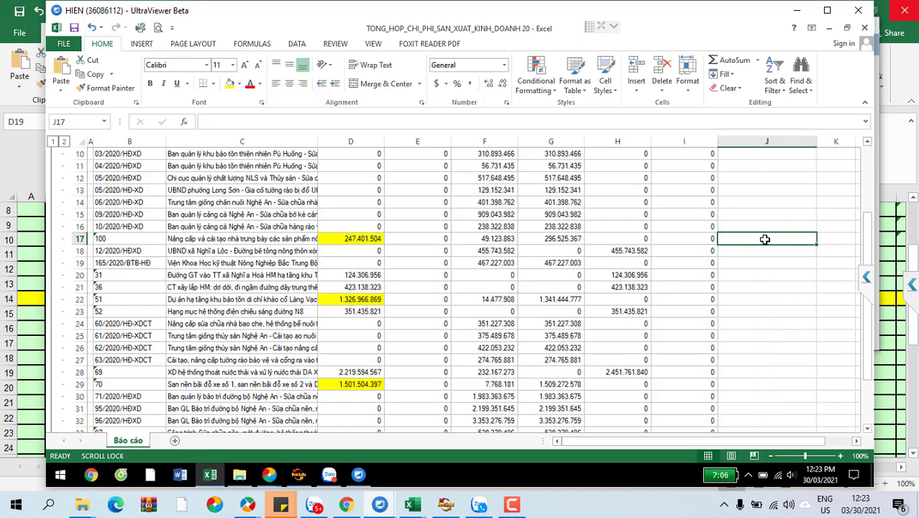
type("HỎI")
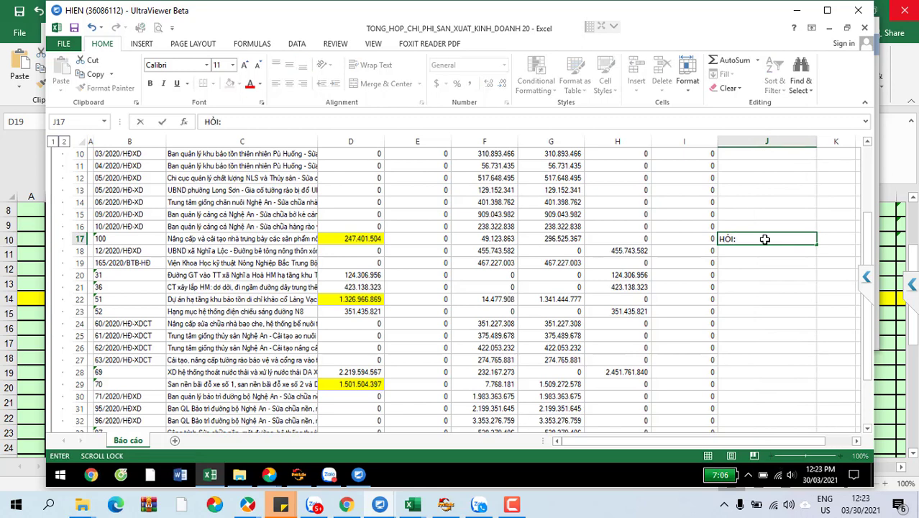
type(":")
left_click(765, 262)
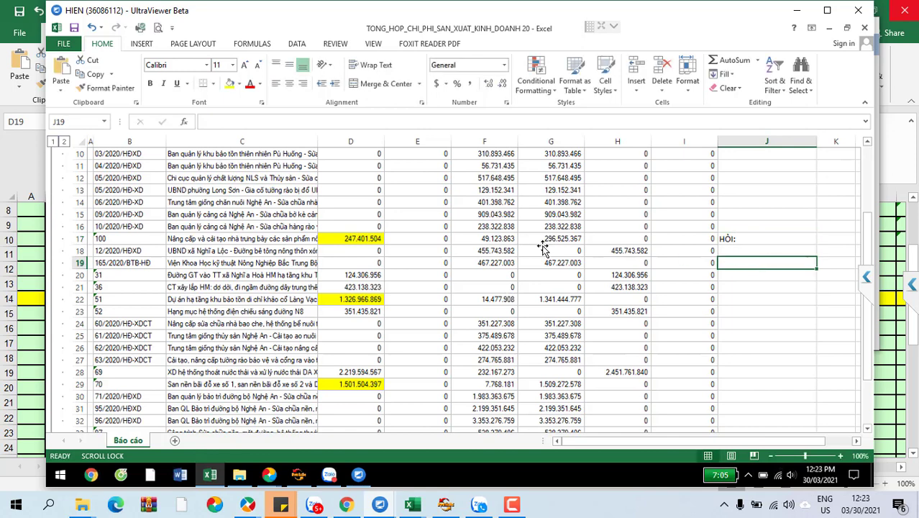
Review the opening and incurred debit amounts of projects 100, 51 and 70
left_click(364, 240)
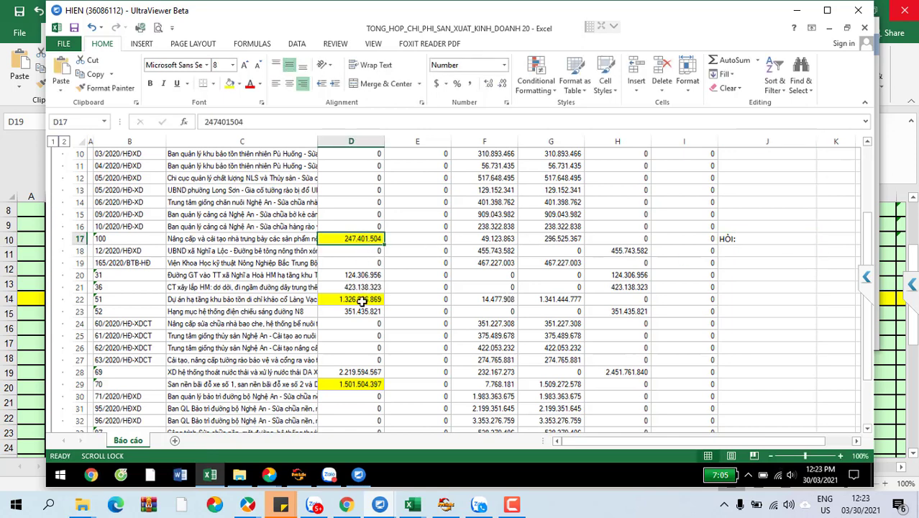
left_click(361, 301)
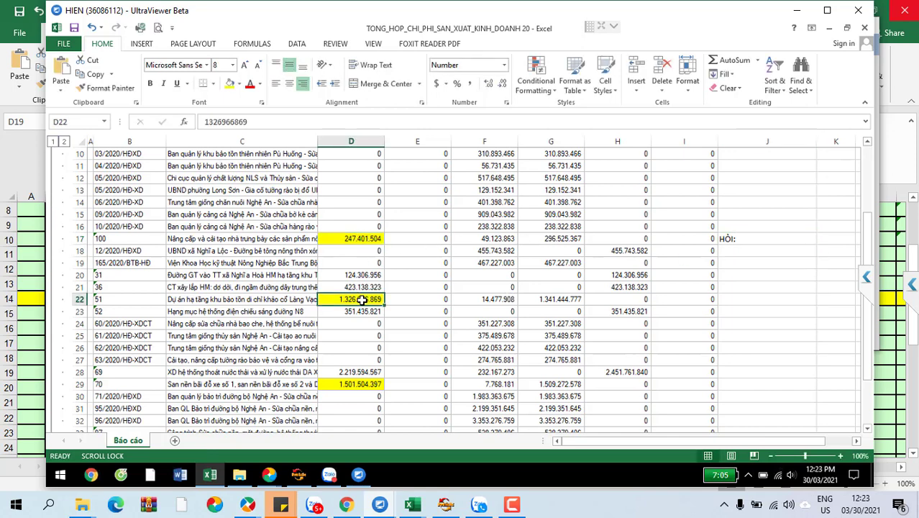
left_click(366, 383)
left_click(494, 386)
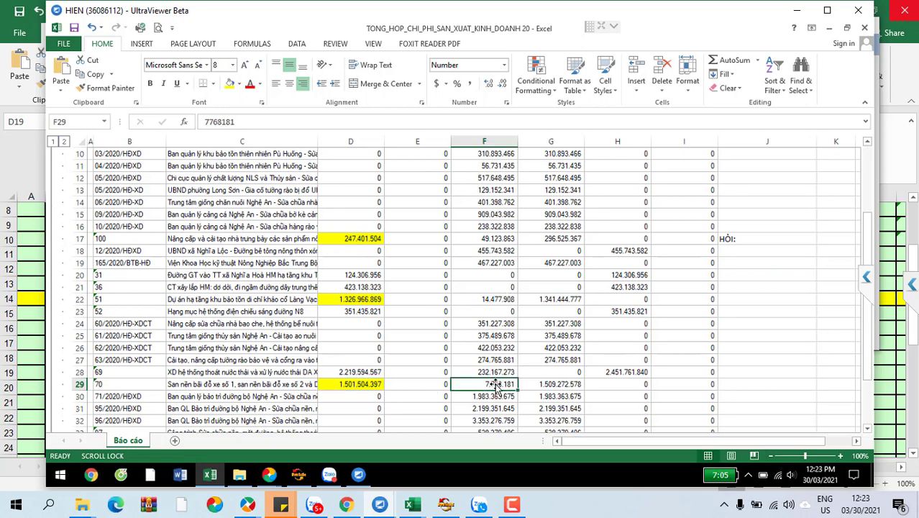
left_click(496, 298)
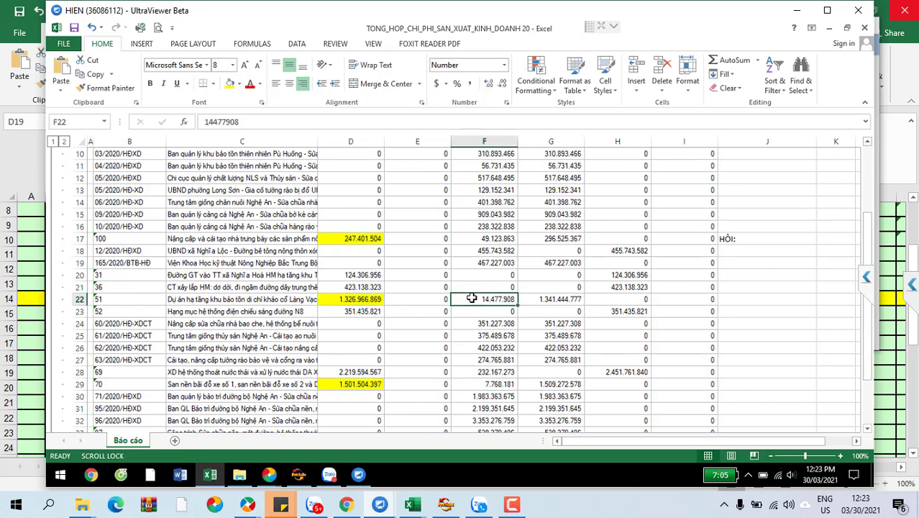
left_click(360, 239)
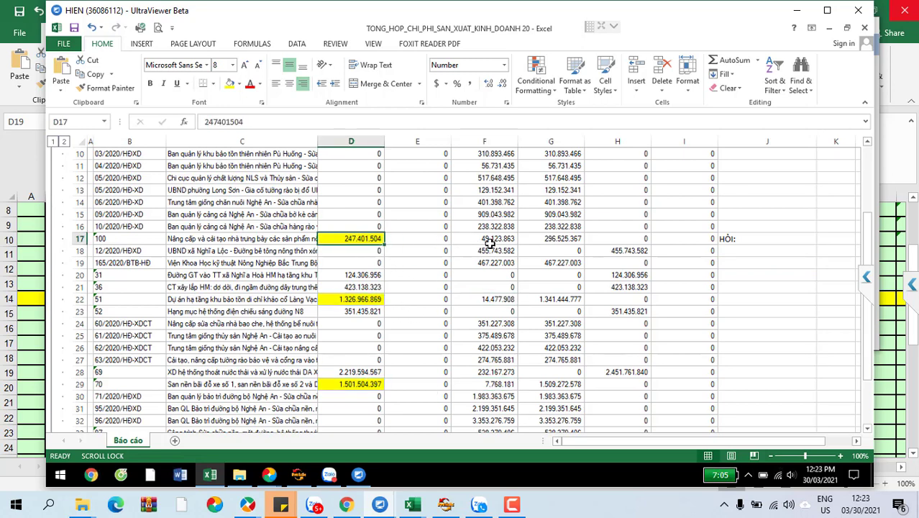
left_click(489, 243)
left_click(500, 302)
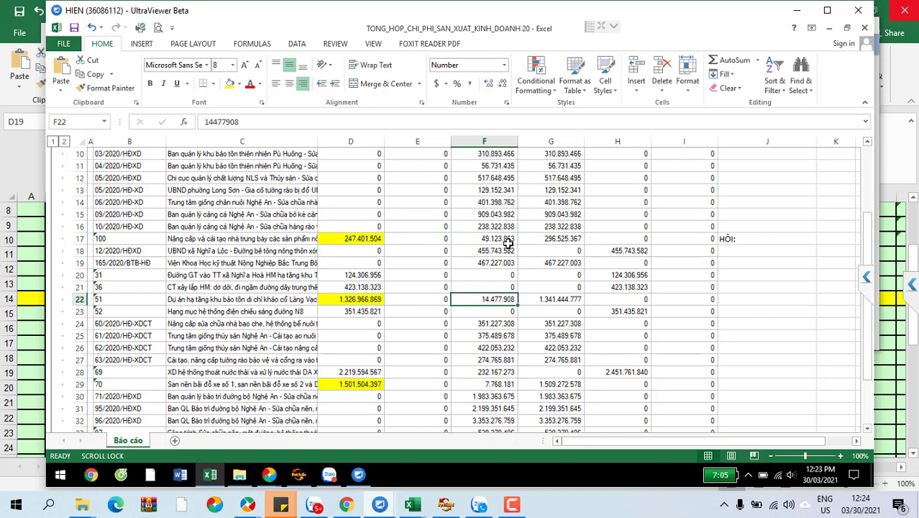
Highlight the incurred debit amounts of projects 100, 51 and 70 in cells F17, F22 and F29 yellow
left_click(506, 242)
left_click(230, 84)
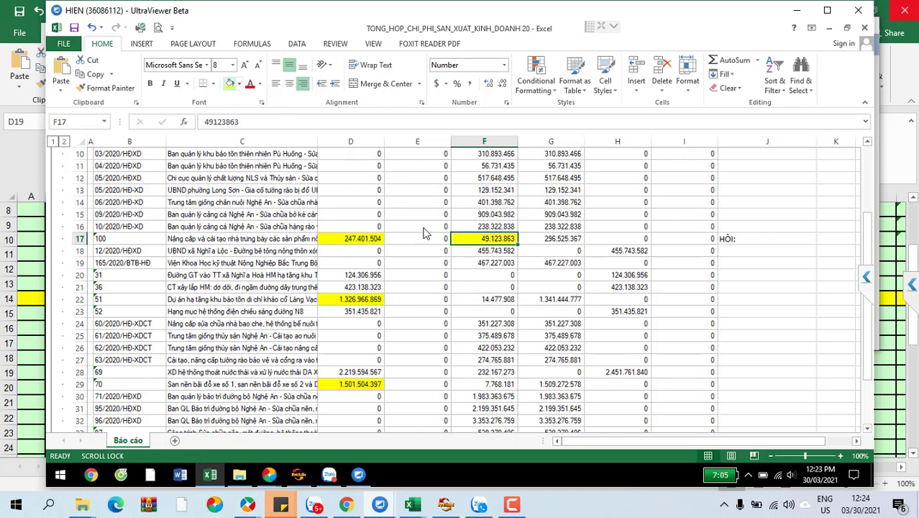
left_click(503, 302)
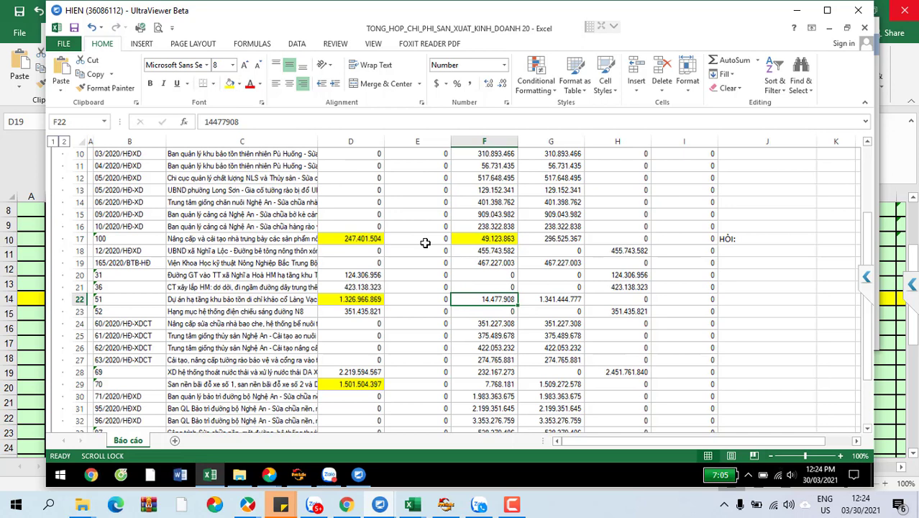
left_click(230, 84)
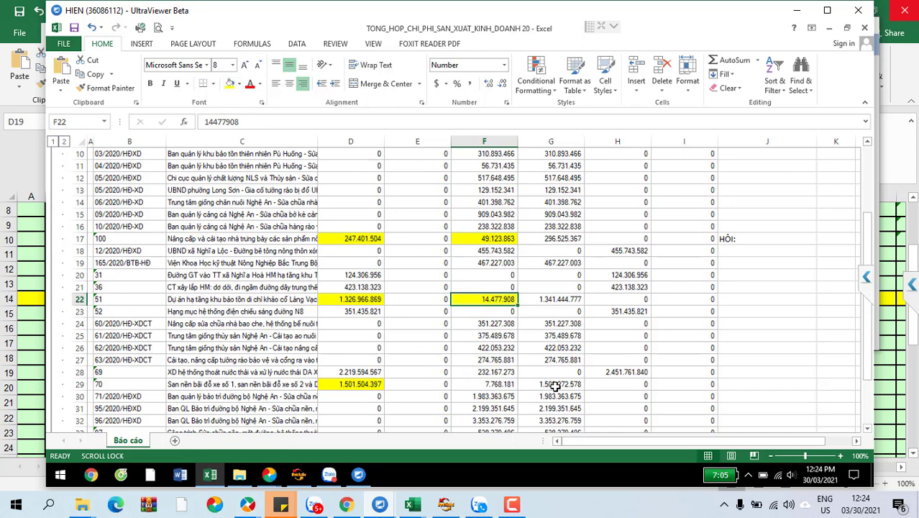
left_click(506, 382)
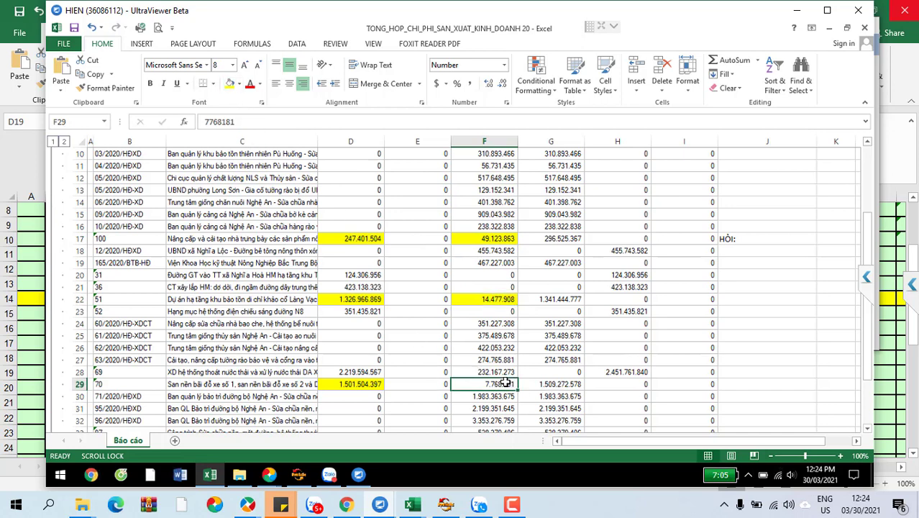
left_click(230, 84)
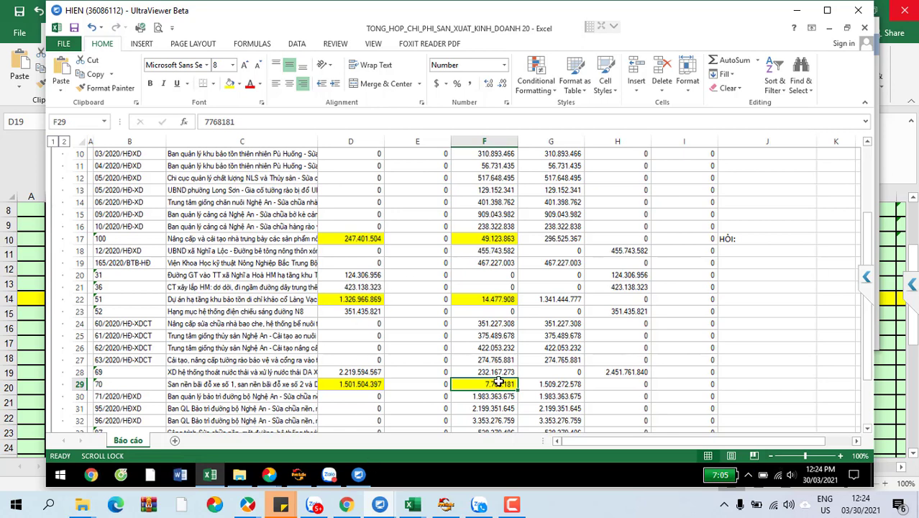
Switch to the Tổng hợp chi phí sản xuất kinh doanh report window in MISA SME.NET and close it
left_click(523, 226)
scroll(547, 343, "up", 3)
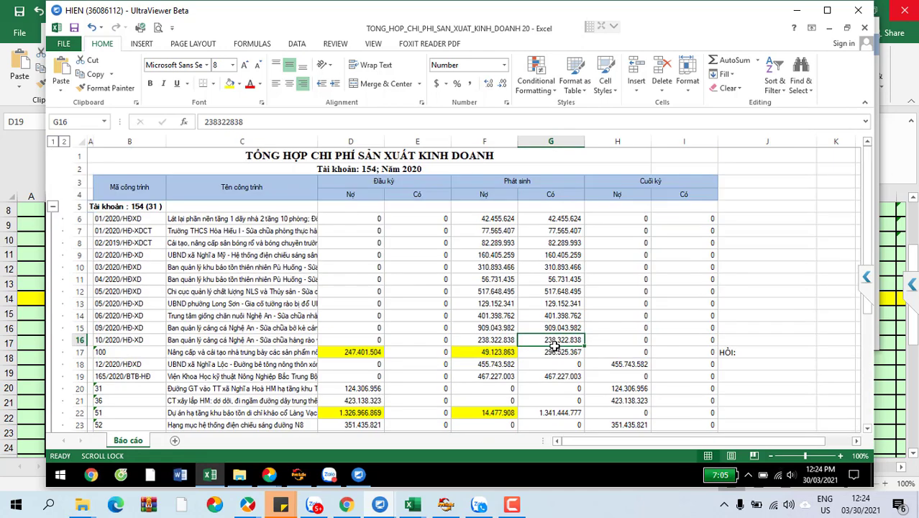
scroll(555, 345, "down", 3)
mouse_move(269, 480)
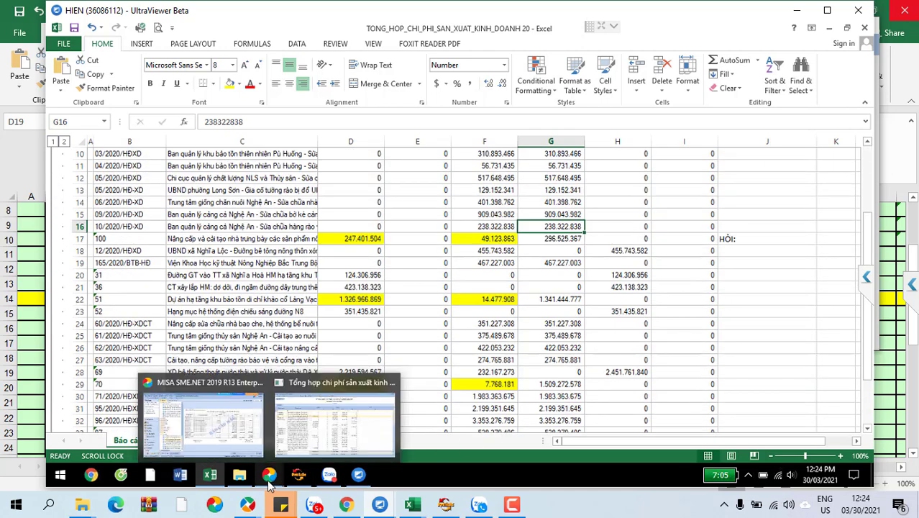
left_click(321, 414)
left_click(439, 41)
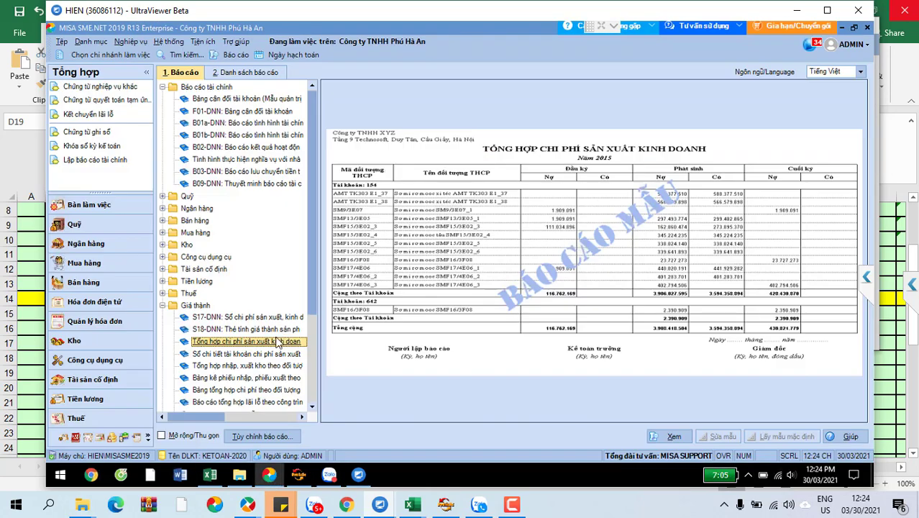
Generate the Báo cáo tổng hợp lãi lỗ theo công trình report for Năm nay with all projects selected
scroll(277, 317, "down", 2)
scroll(278, 317, "down", 1)
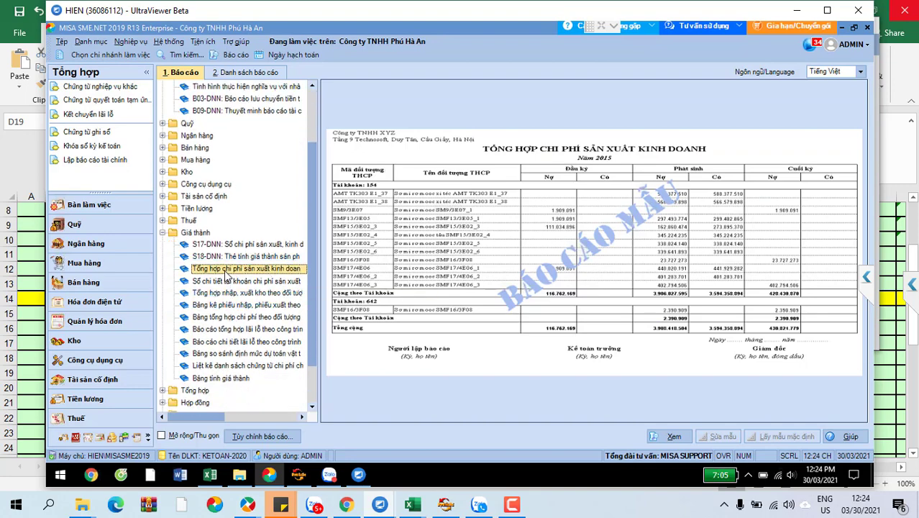
left_click(279, 329)
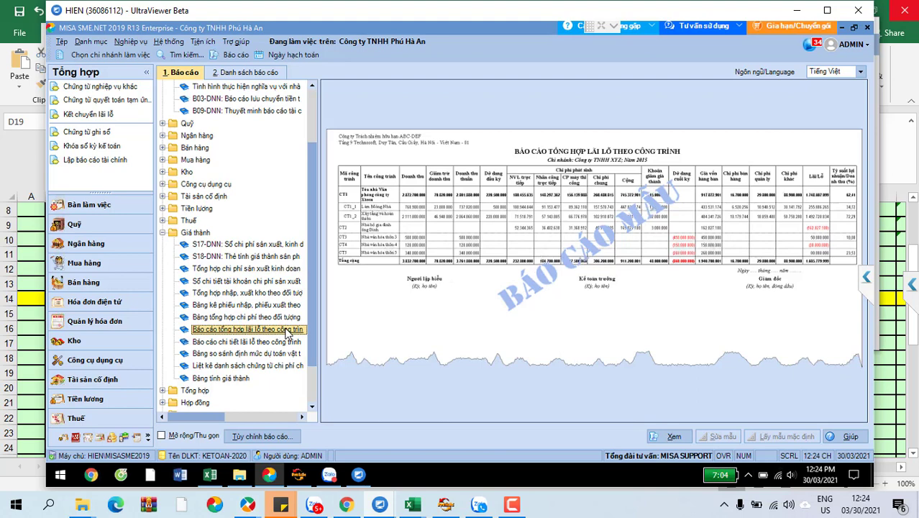
double_click(287, 332)
left_click(457, 142)
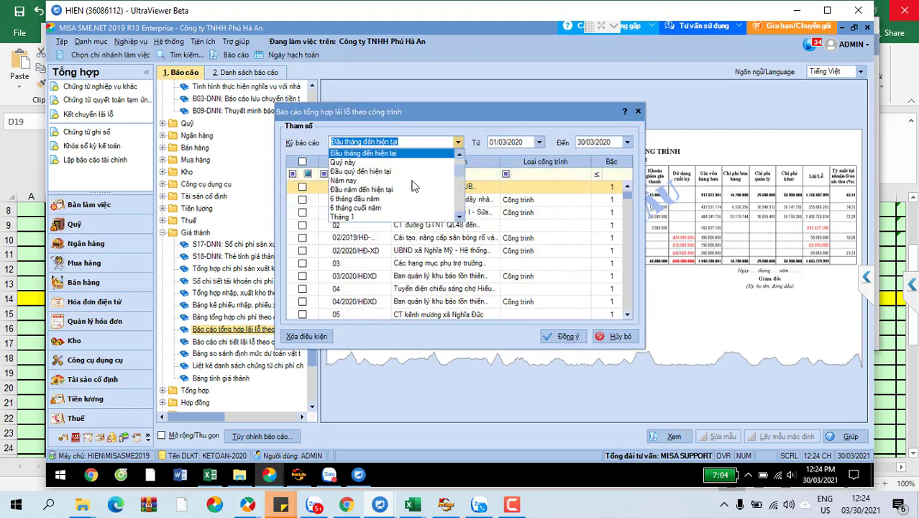
left_click(406, 180)
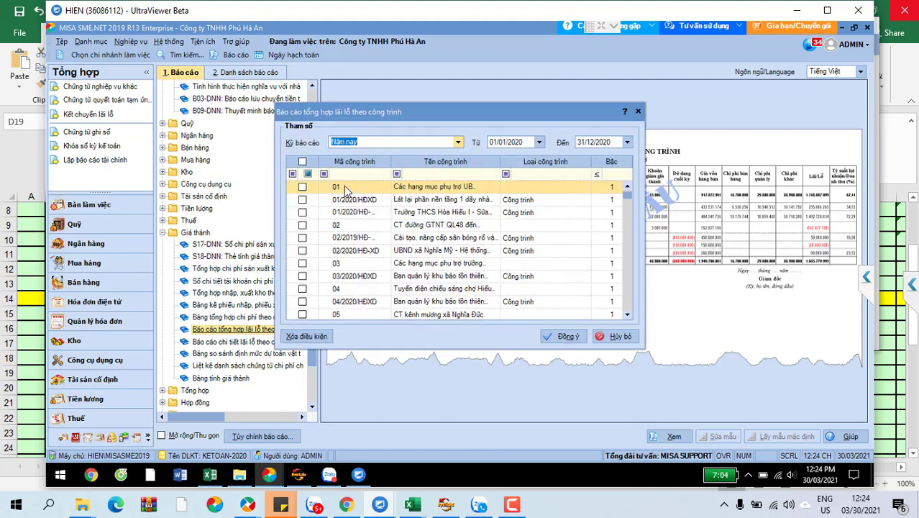
left_click(303, 163)
left_click(547, 335)
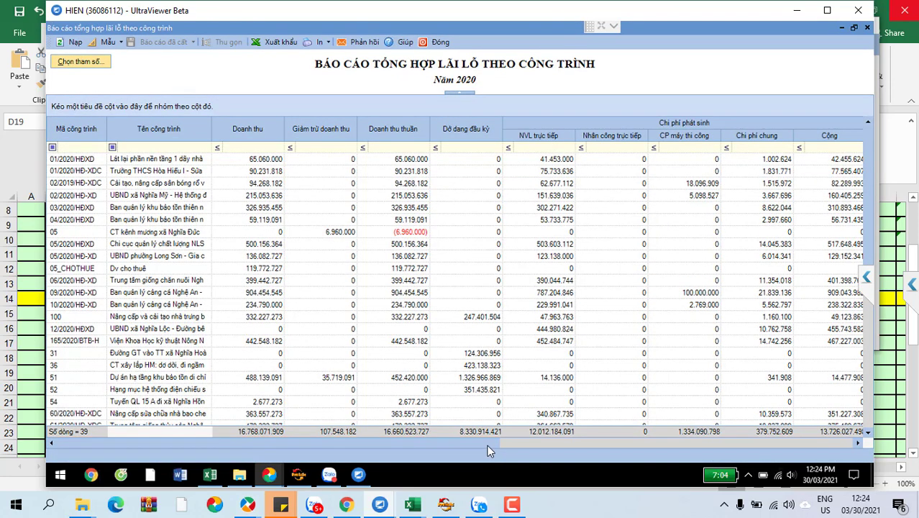
Review the Lãi/Lỗ column for loss-making projects, including project 51
left_click_drag(488, 442, 845, 435)
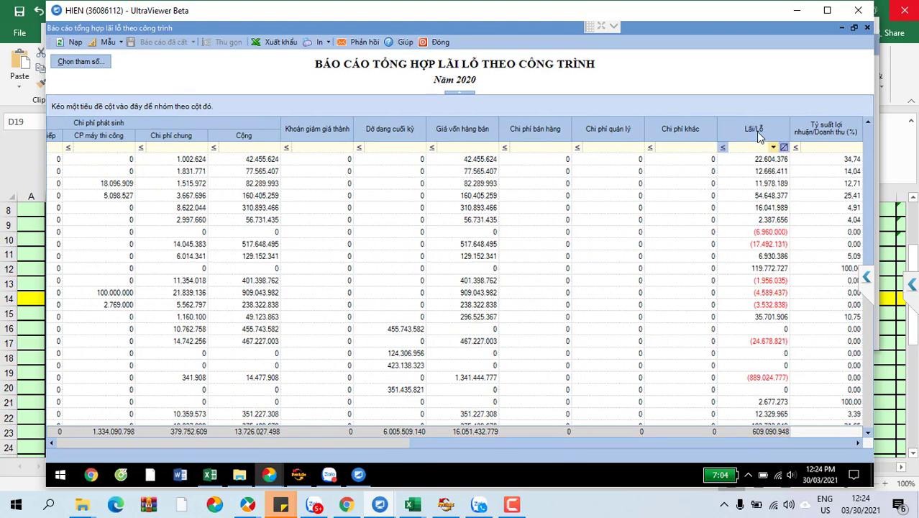
left_click(780, 379)
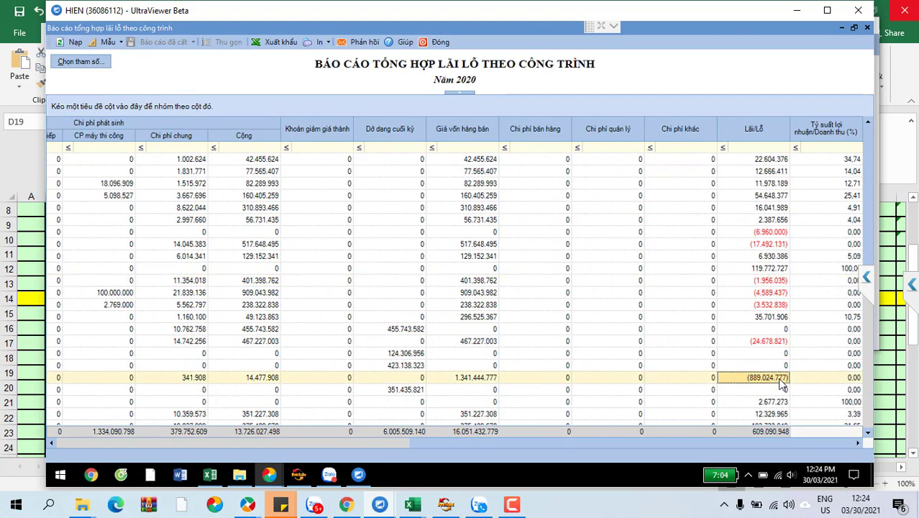
scroll(781, 385, "down", 6)
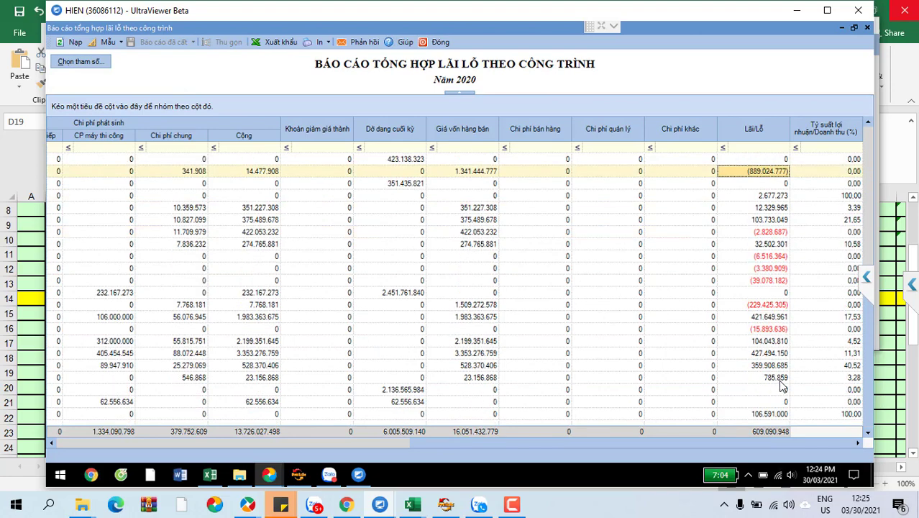
left_click(279, 42)
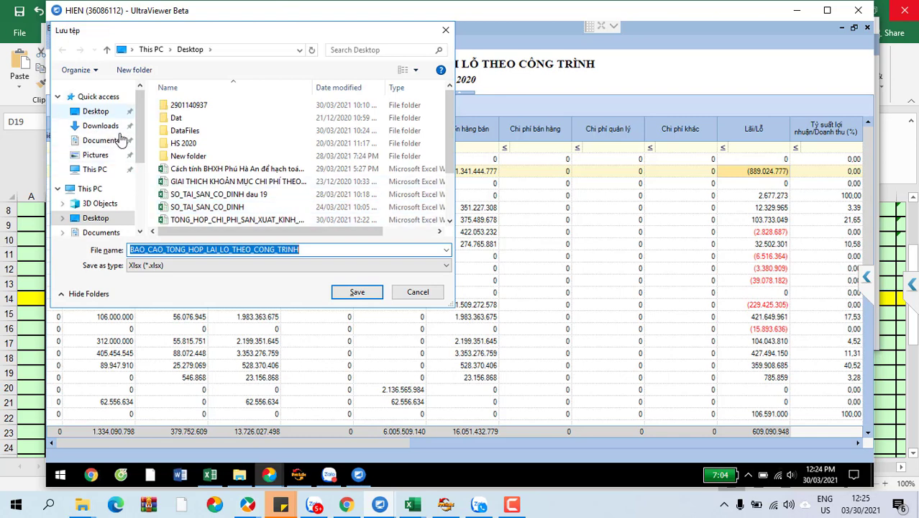
left_click(311, 249)
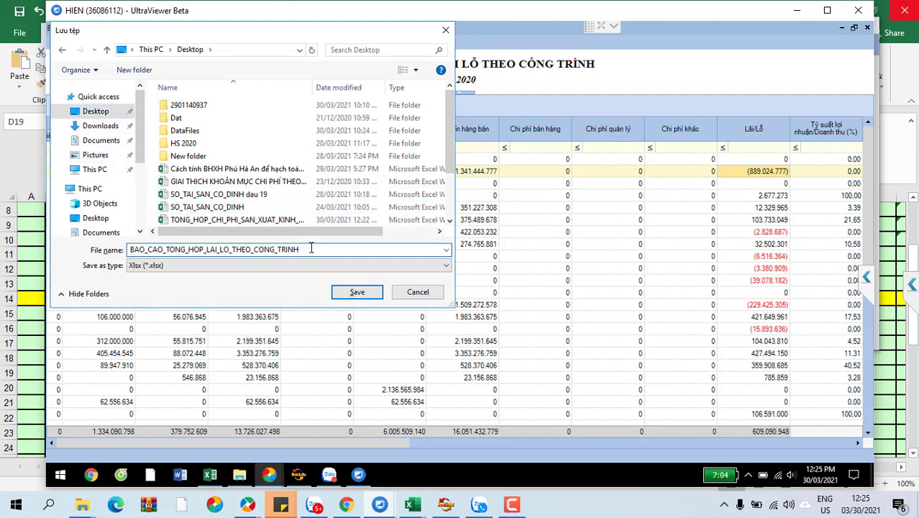
left_click(418, 291)
Filter the Lãi/Lỗ column to show only projects with a value less than 0
left_click(725, 151)
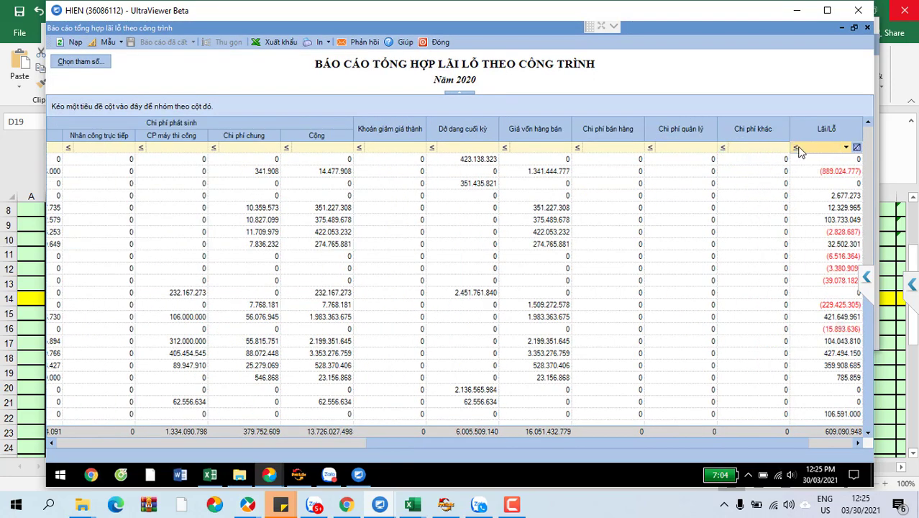
left_click(795, 147)
left_click(774, 178)
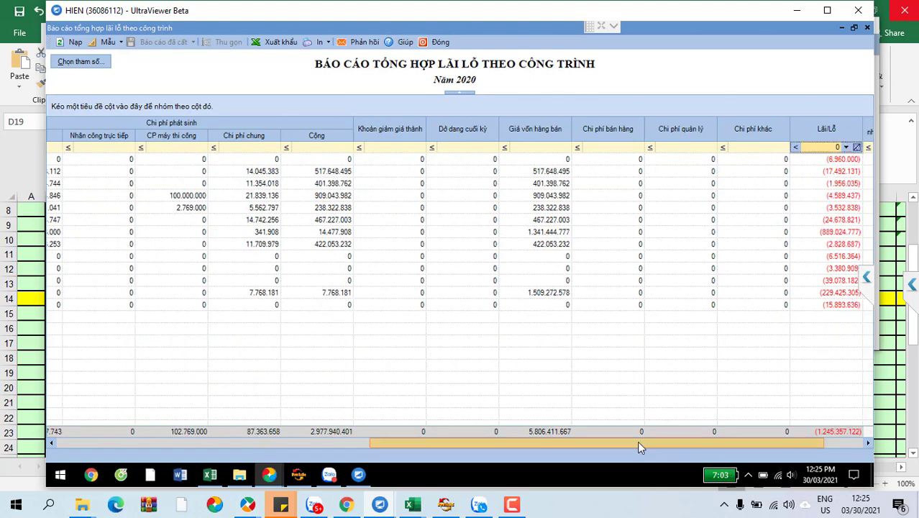
Export the filtered loss-making projects to the Desktop as the xlsx file "Cong trinh lỗ" without opening it
left_click_drag(637, 442, 126, 423)
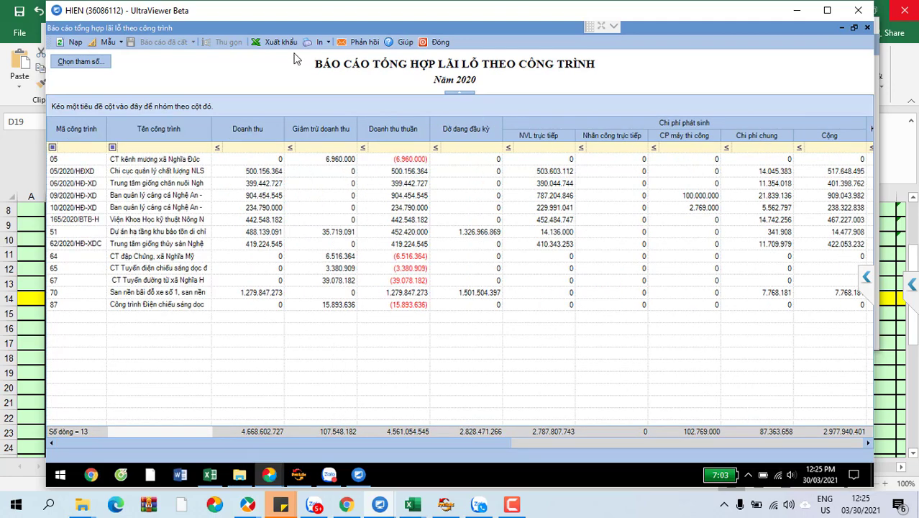
left_click(282, 41)
left_click(310, 248)
double_click(311, 249)
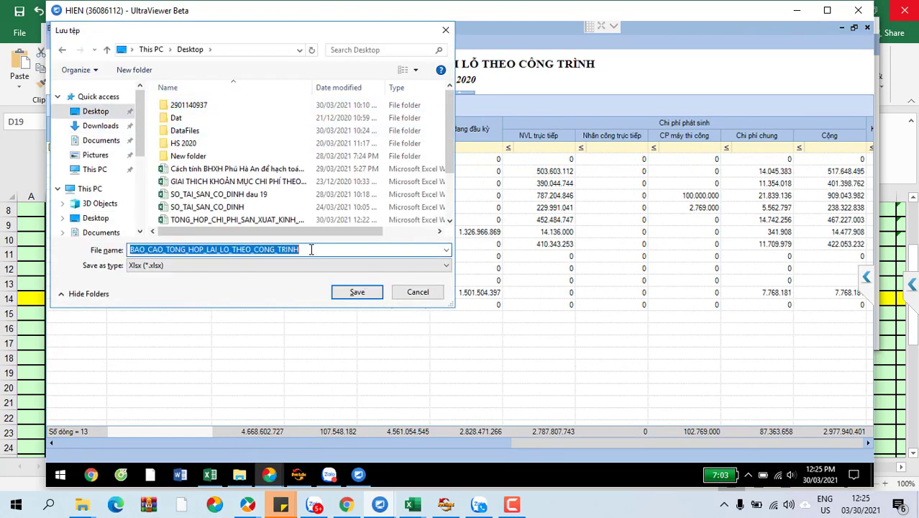
type("Cong trinh lỗ")
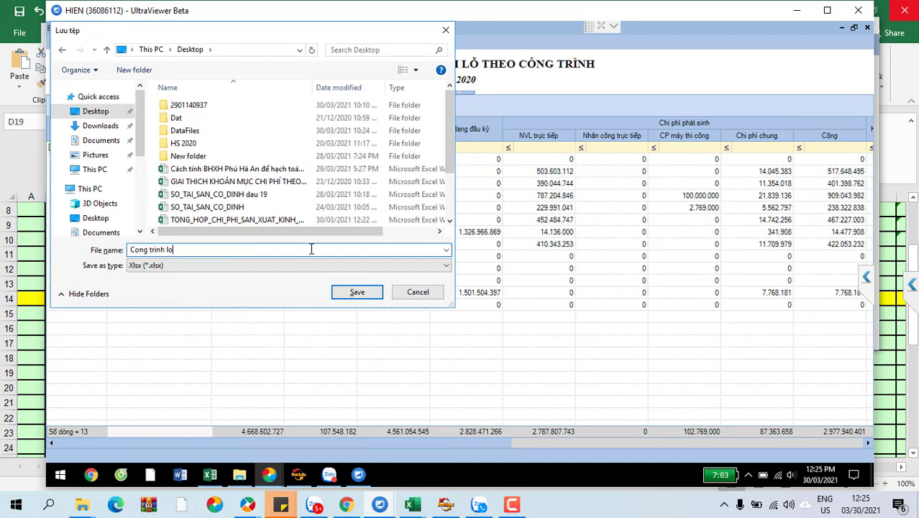
left_click(353, 292)
left_click(545, 288)
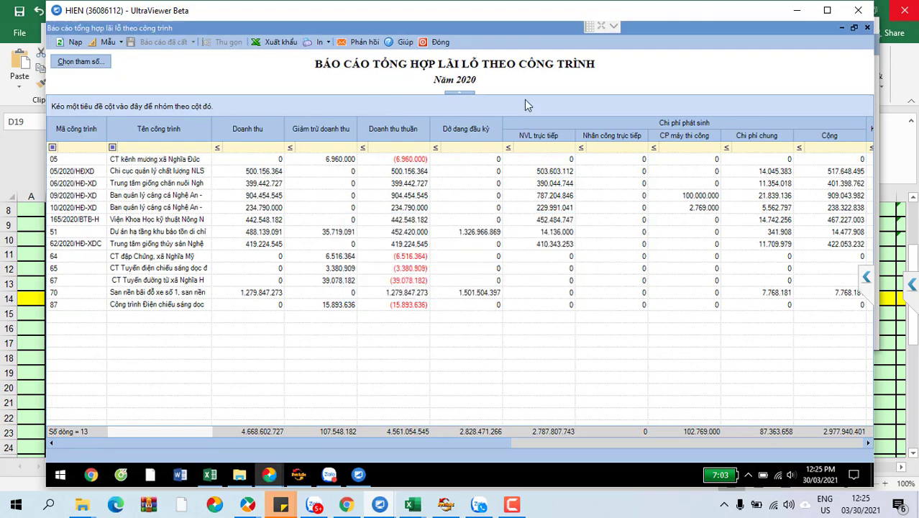
Change the Lãi/Lỗ filter to show only projects with a value greater than 0
left_click(854, 147)
key("Tab")
key("Tab")
key("Tab")
key("Tab")
key("Tab")
key("Tab")
key("Tab")
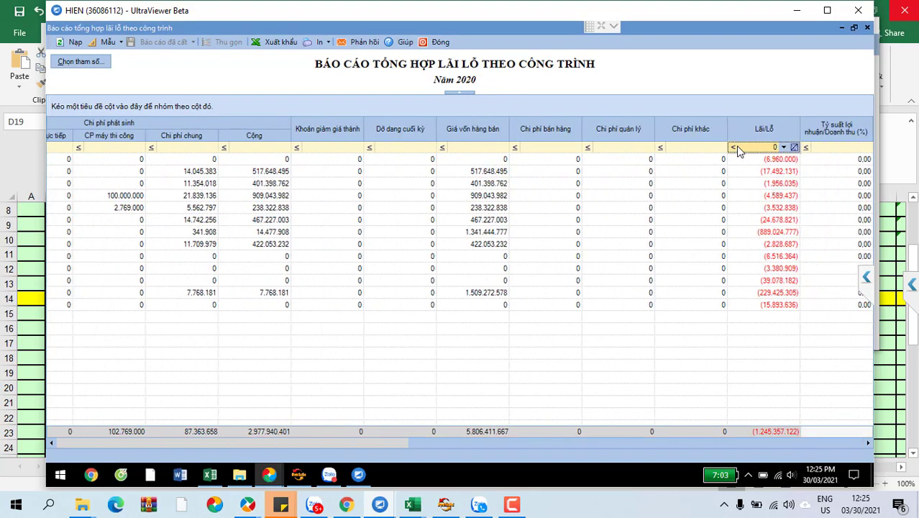
left_click(738, 148)
key("BackSpace")
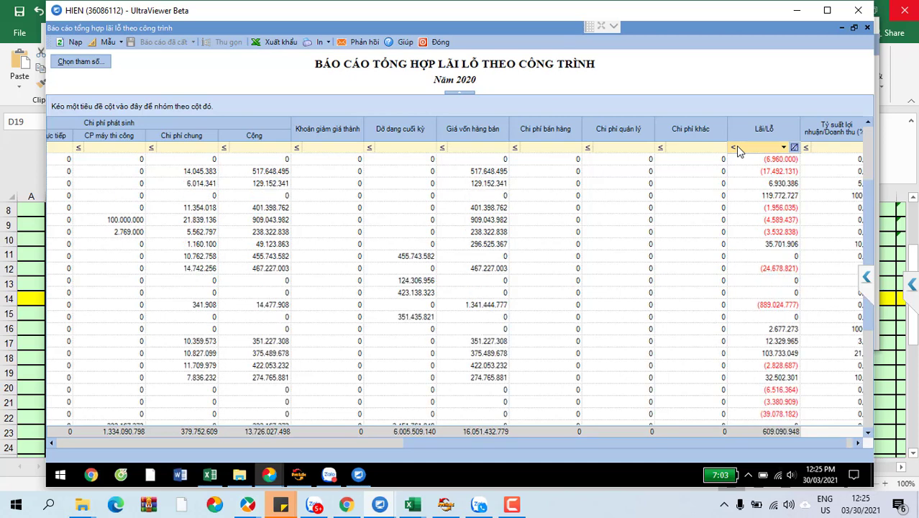
left_click(734, 147)
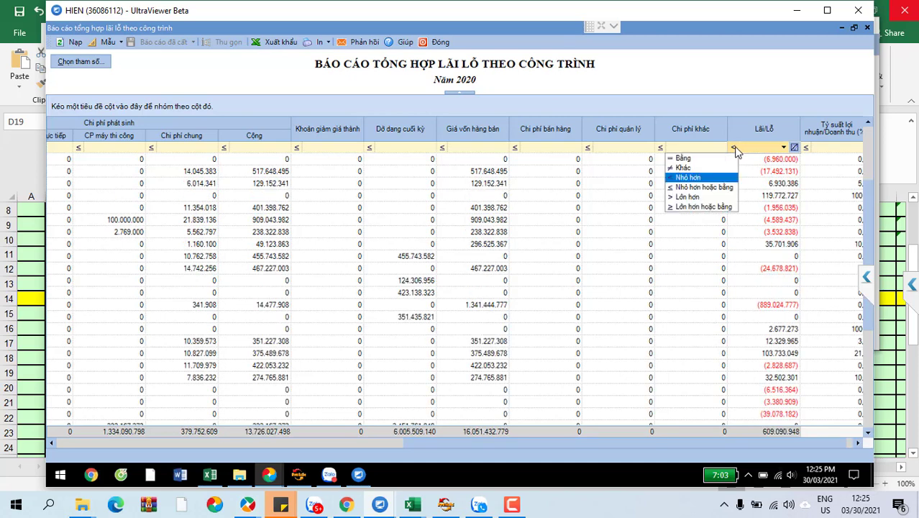
left_click(715, 198)
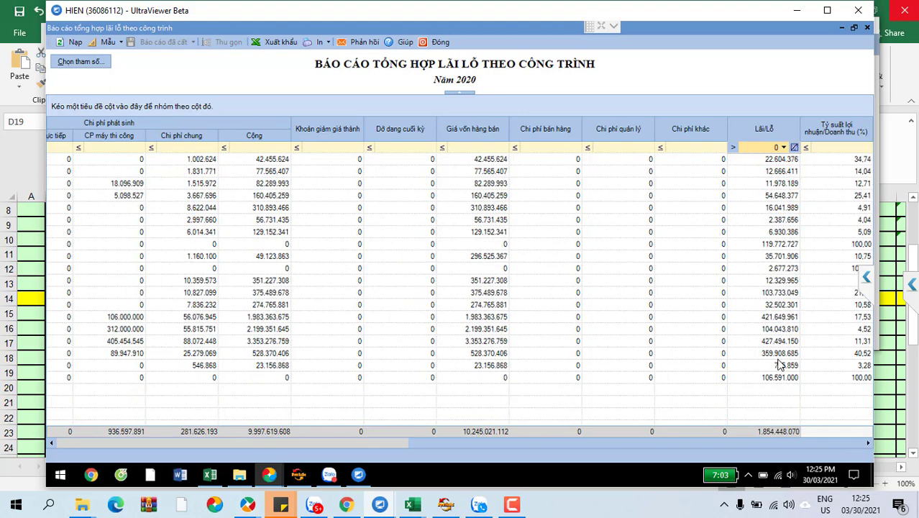
Examine the Lãi/Lỗ amounts of the profitable projects, comparing the smaller profits with the largest ones
left_click(780, 160)
left_click(787, 195)
left_click(787, 207)
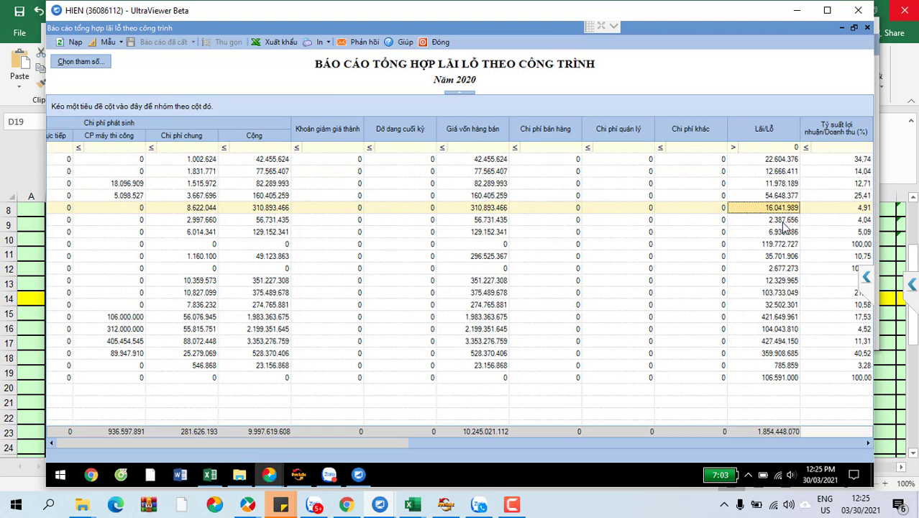
left_click(782, 220)
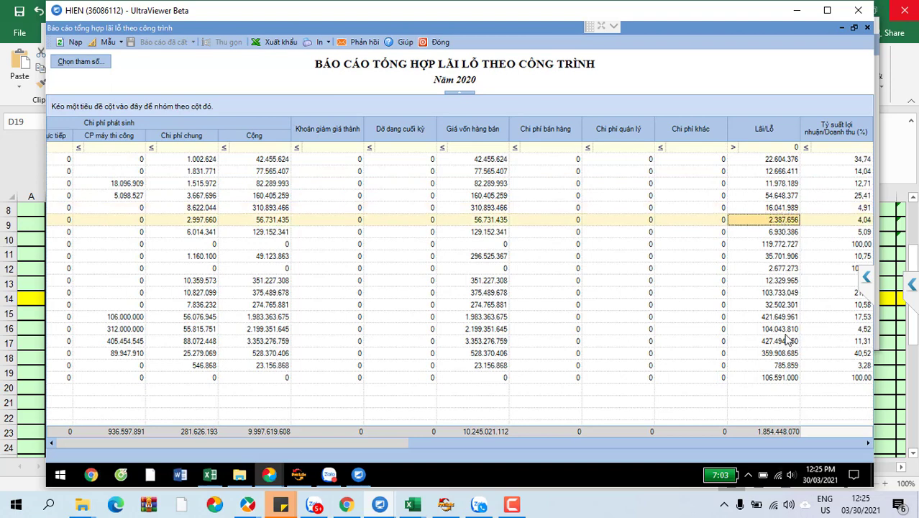
left_click(777, 353)
left_click(775, 318)
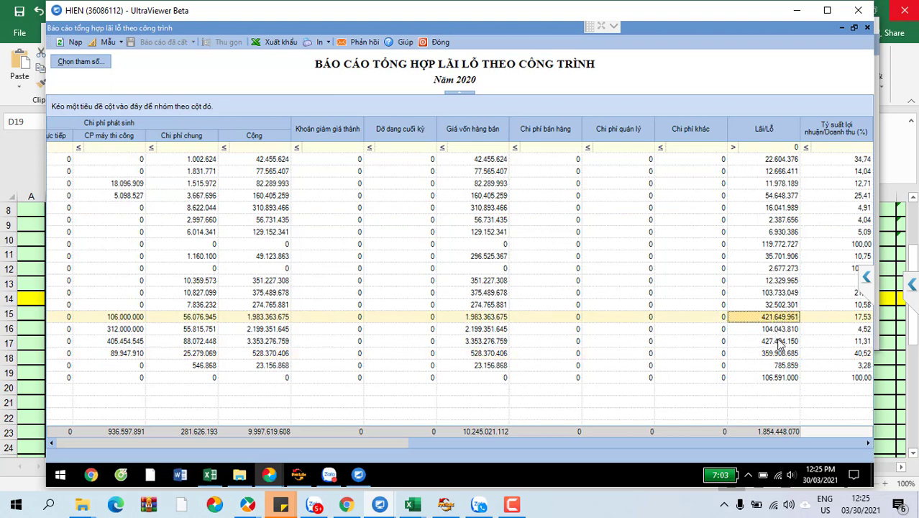
left_click(781, 353)
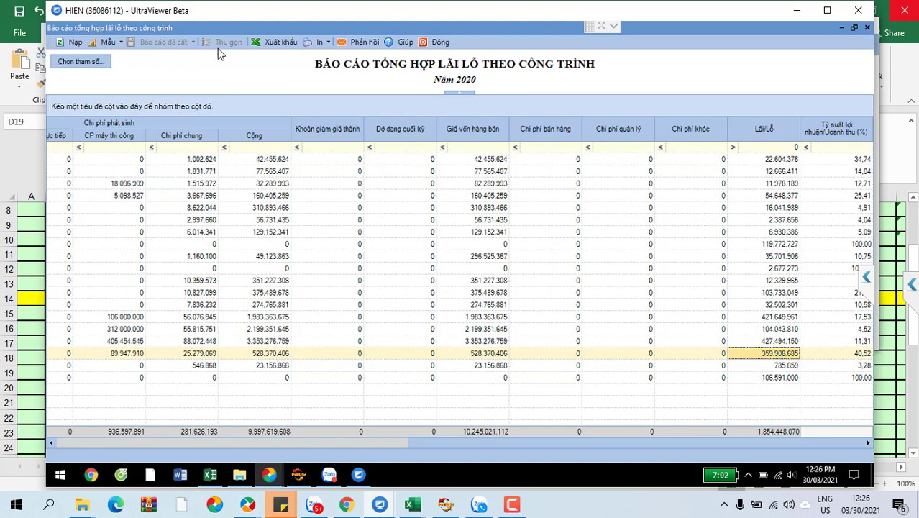
Export the profitable projects to the Desktop as the xlsx file "BAO_CAO_TONG_HOP_LAI_LO LÃI" without opening it
left_click(263, 45)
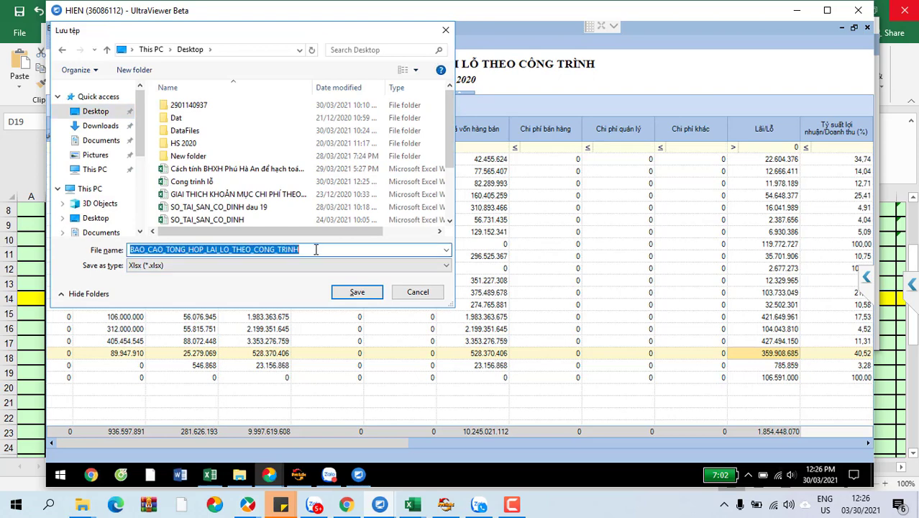
left_click(313, 248)
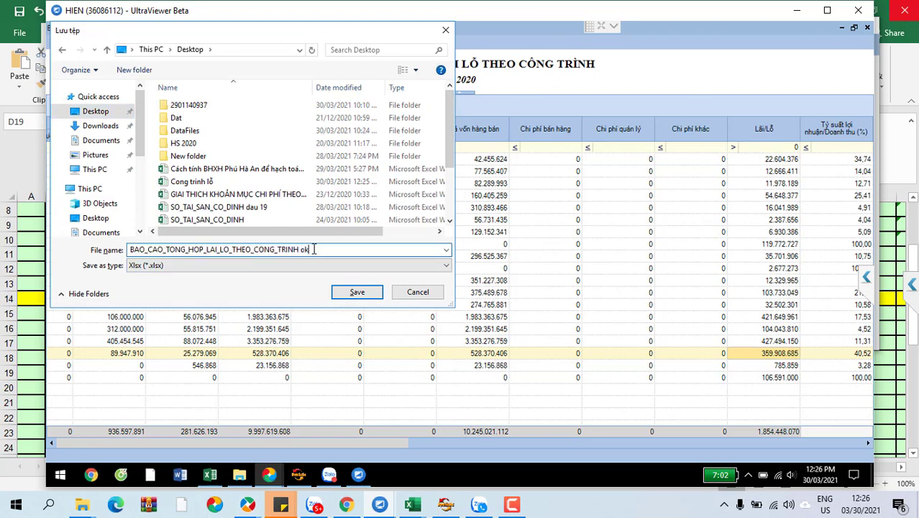
key("BackSpace")
key("BackSpace")
key("BackSpace")
key("BackSpace")
key("BackSpace")
key("BackSpace")
key("BackSpace")
key("BackSpace")
key("BackSpace")
key("BackSpace")
key("BackSpace")
key("BackSpace")
key("BackSpace")
key("BackSpace")
key("BackSpace")
key("BackSpace")
key("BackSpace")
key("BackSpace")
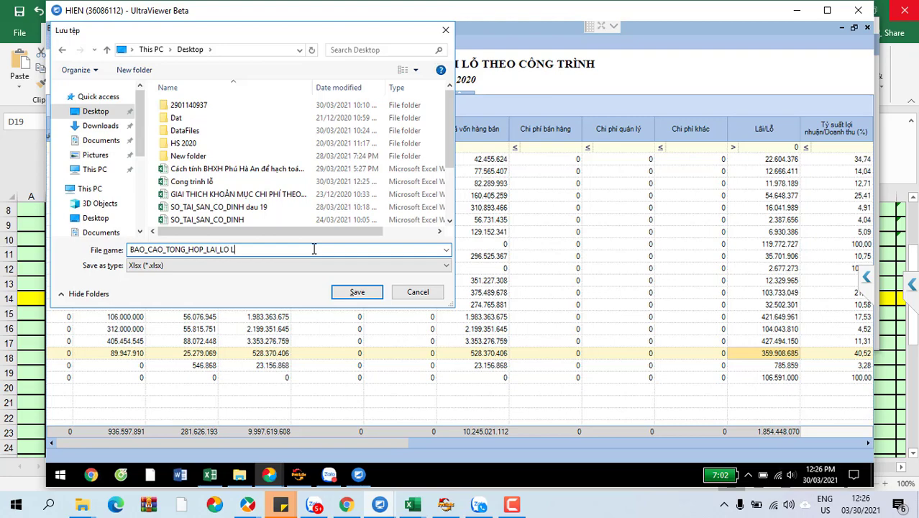
left_click(363, 295)
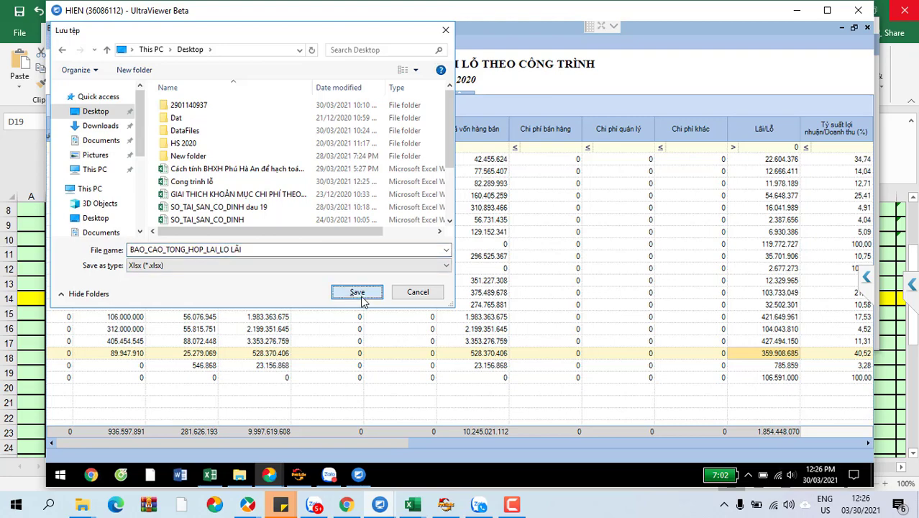
left_click(544, 288)
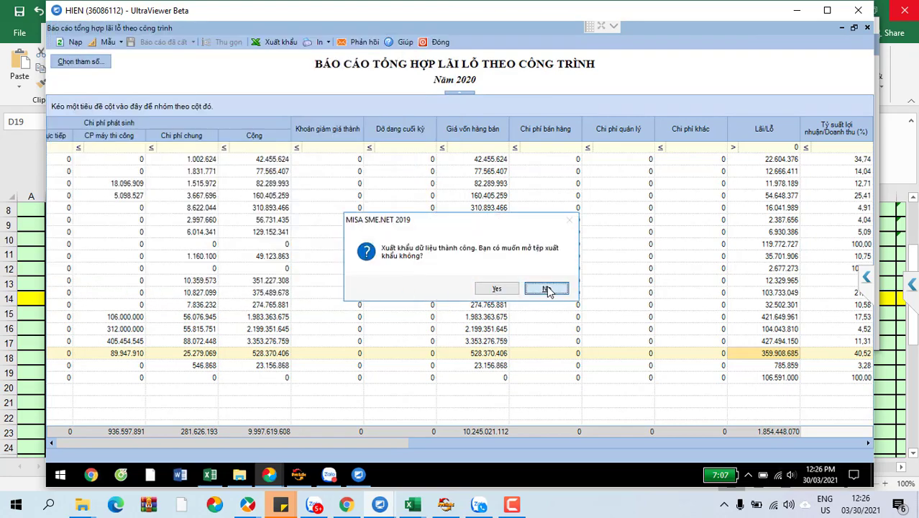
Close the project profit/loss report and generate the Bảng cân đối tài khoản (Mẫu quản trị) for Năm nay
left_click(437, 41)
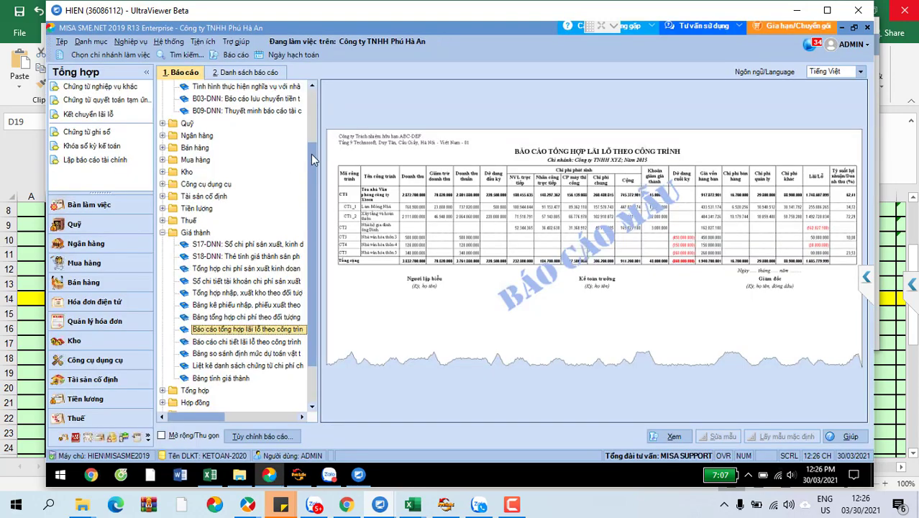
left_click_drag(311, 153, 304, 100)
left_click(251, 99)
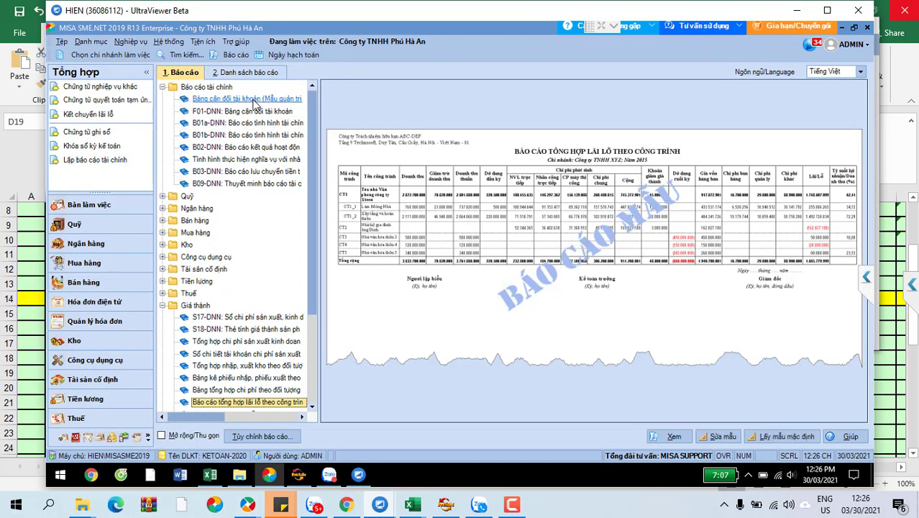
double_click(251, 99)
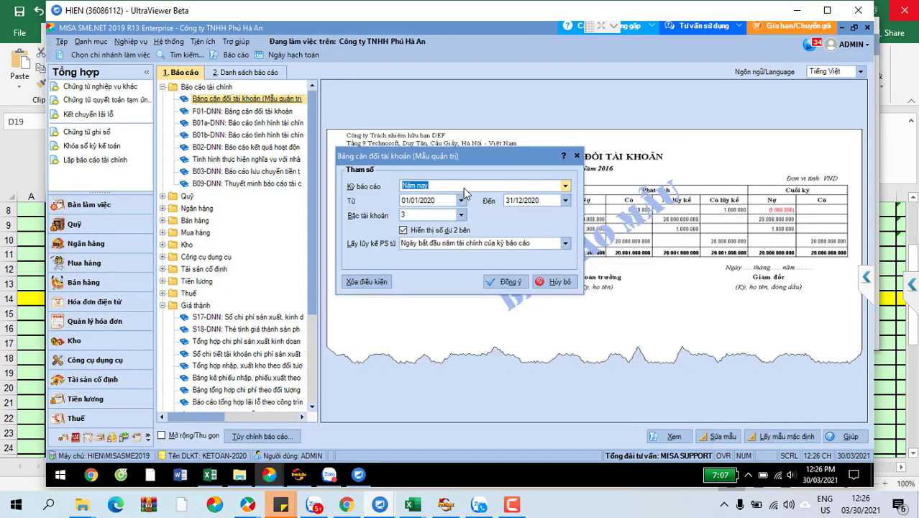
left_click(502, 277)
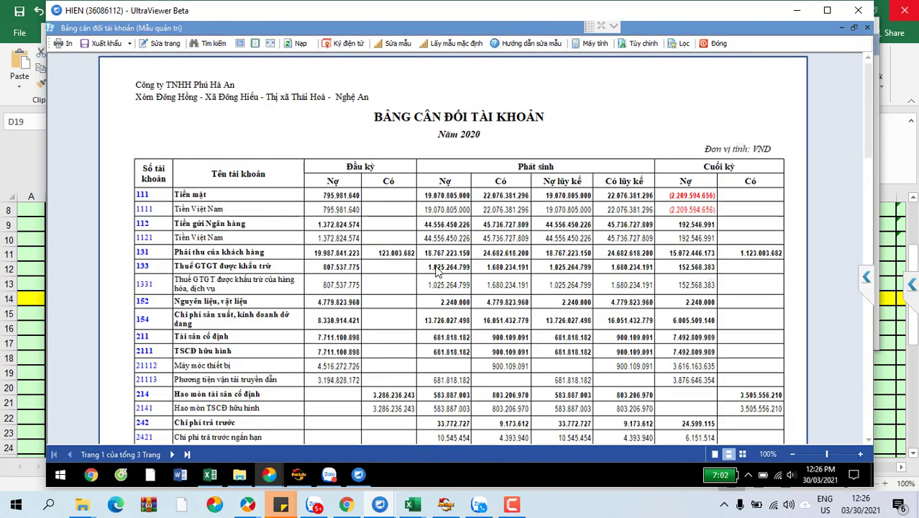
Open the detailed ledger of account 154 from the trial balance
scroll(195, 325, "down", 3)
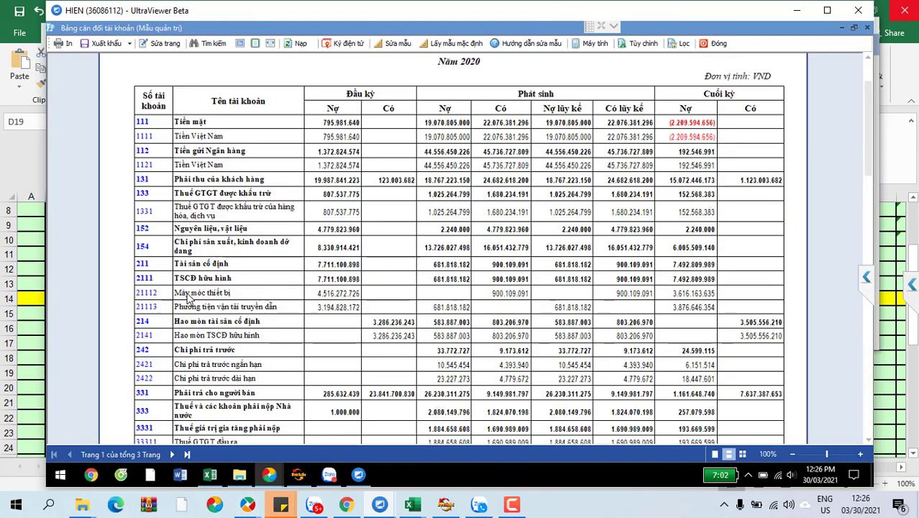
left_click(143, 247)
left_click(153, 250)
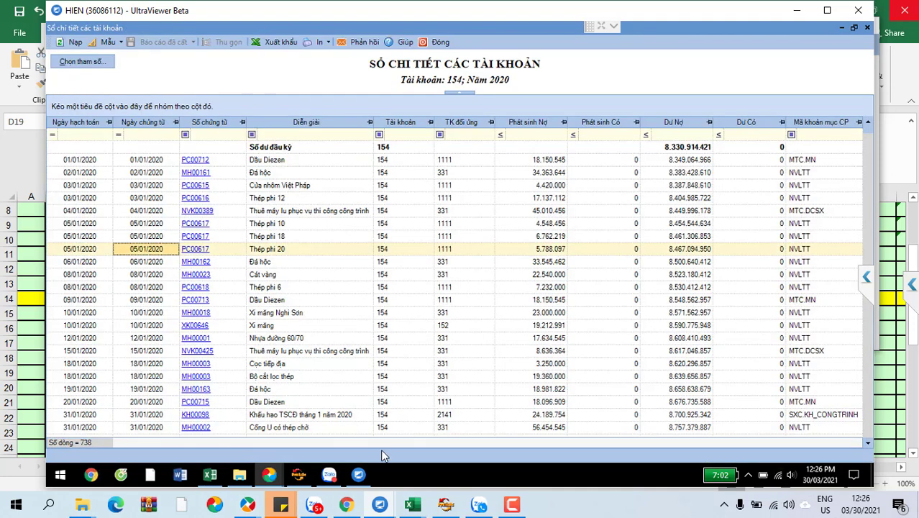
Check the account 154 ledger rows with a blank Mã khoản mục CP by filtering on (Trống), and clear the filter
left_click(847, 134)
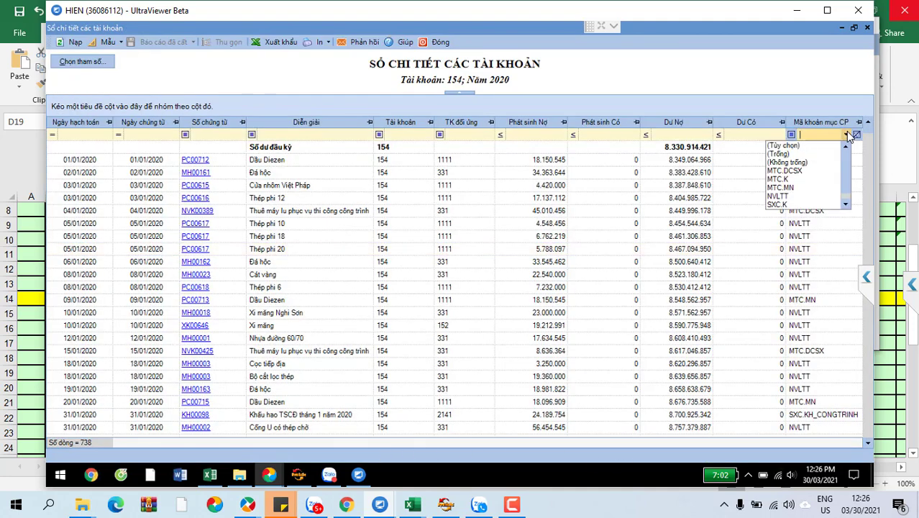
left_click(828, 154)
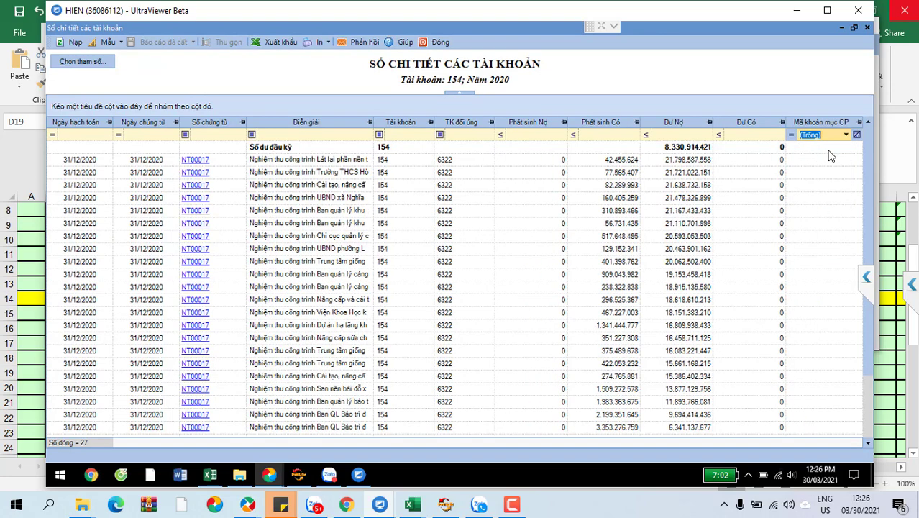
key("Delete")
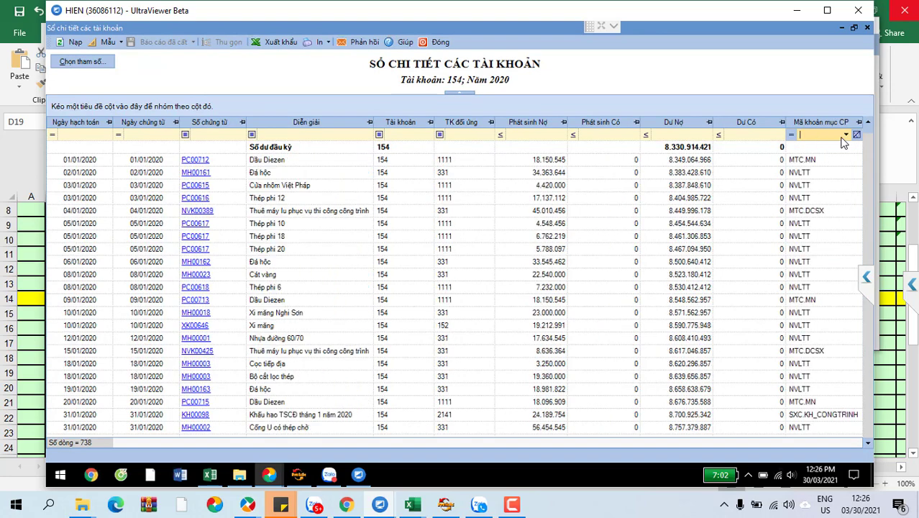
Edit the ledger's Mẫu chuẩn template, finding the "trình" columns and enabling display of Mã công trình
right_click(296, 212)
left_click(330, 286)
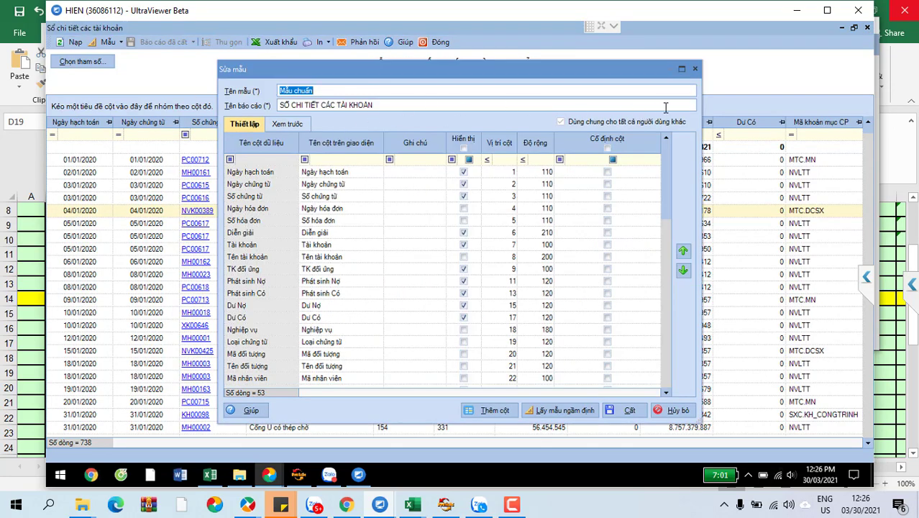
left_click(330, 158)
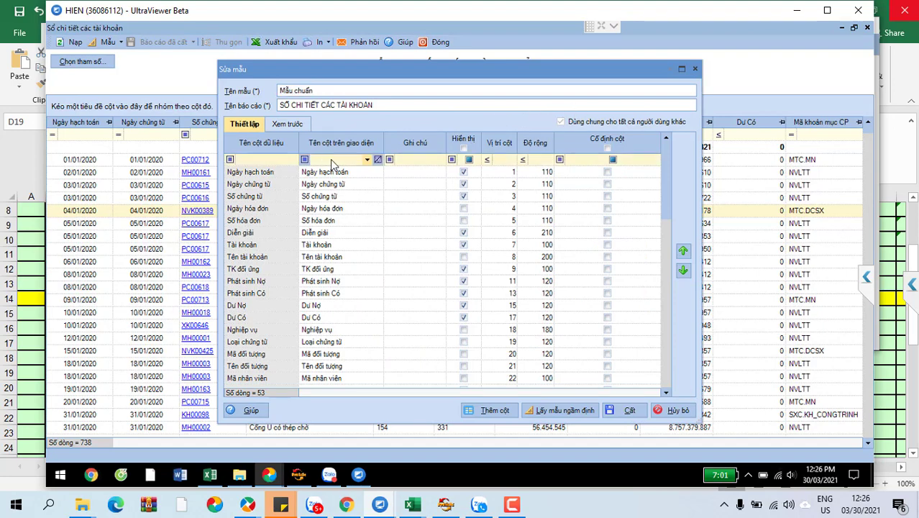
type("trinhf")
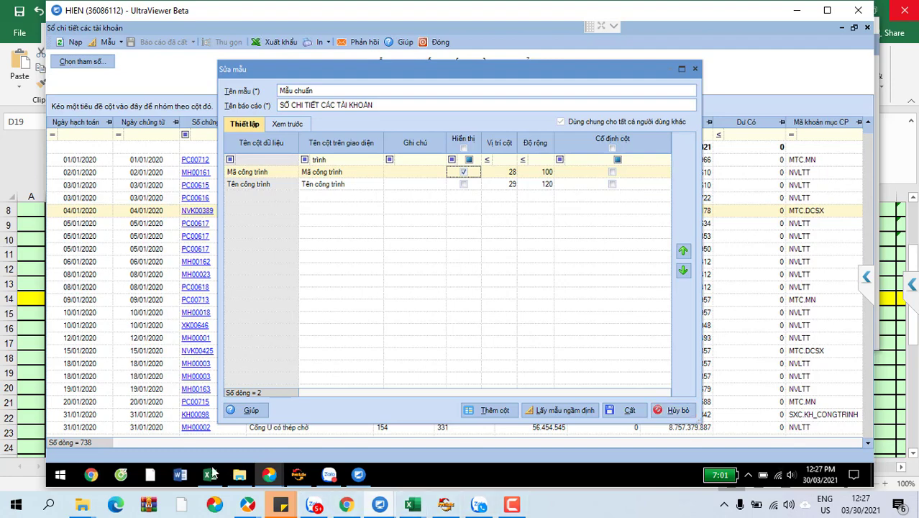
Consult the project costs in the TONG_HOP_CHI_PHI_SAN_XUAT_KINH_DOANH 20 Excel workbook and return to the ledger's template editor
mouse_move(209, 472)
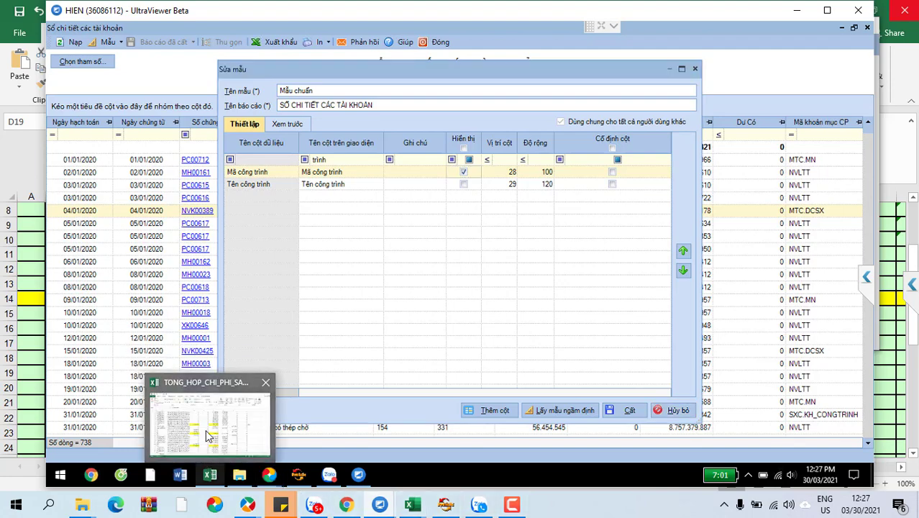
left_click(209, 431)
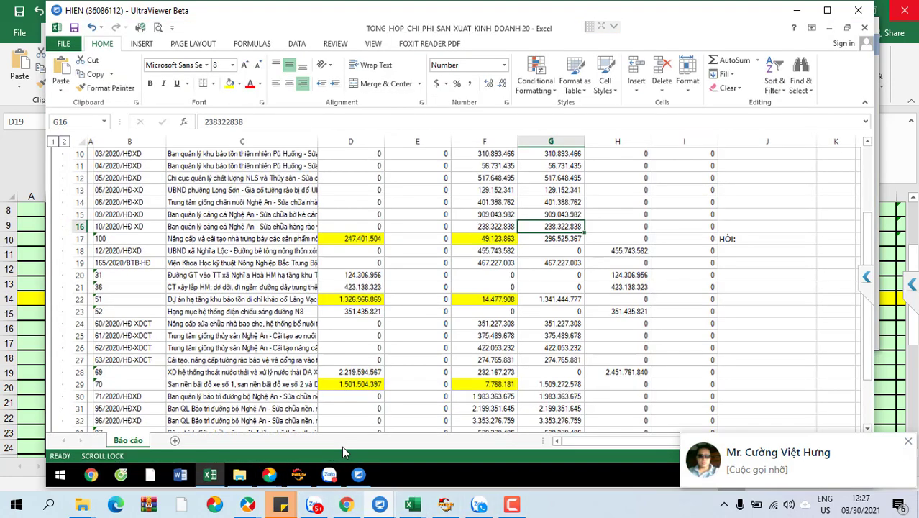
left_click(907, 441)
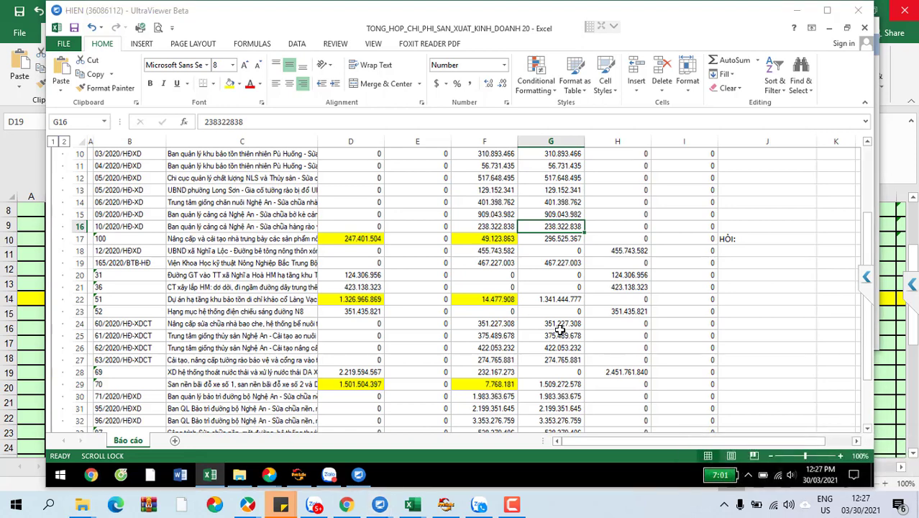
mouse_move(275, 480)
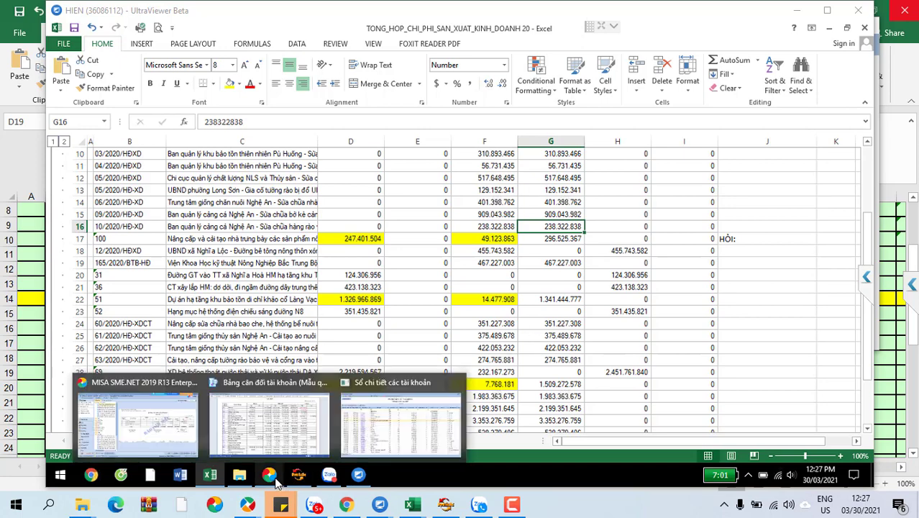
left_click(388, 430)
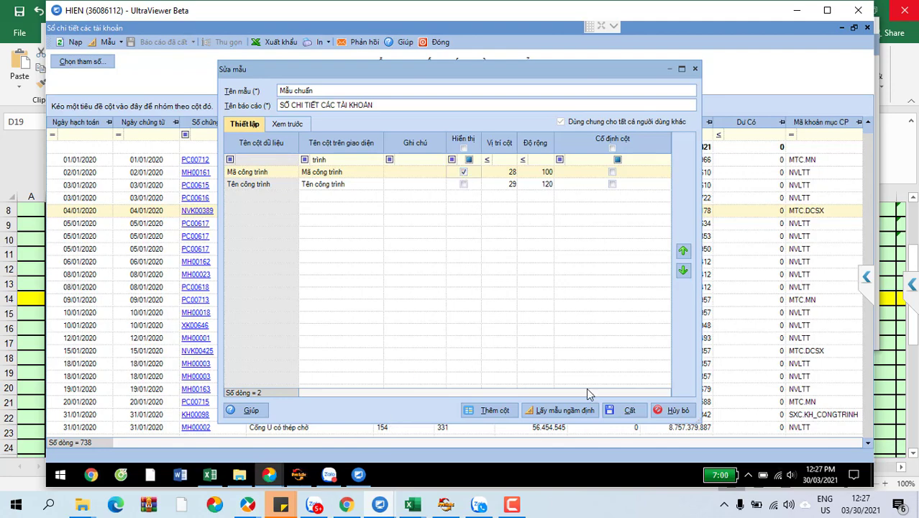
Save the ledger template and filter the ledger by Mã công trình 01/2020/HĐXD to examine its Phát sinh Nợ entries
left_click(624, 410)
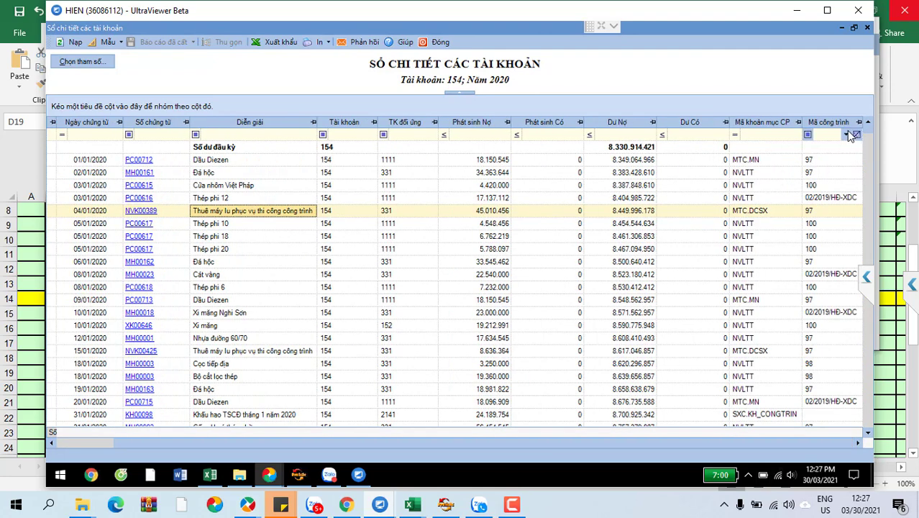
left_click(846, 133)
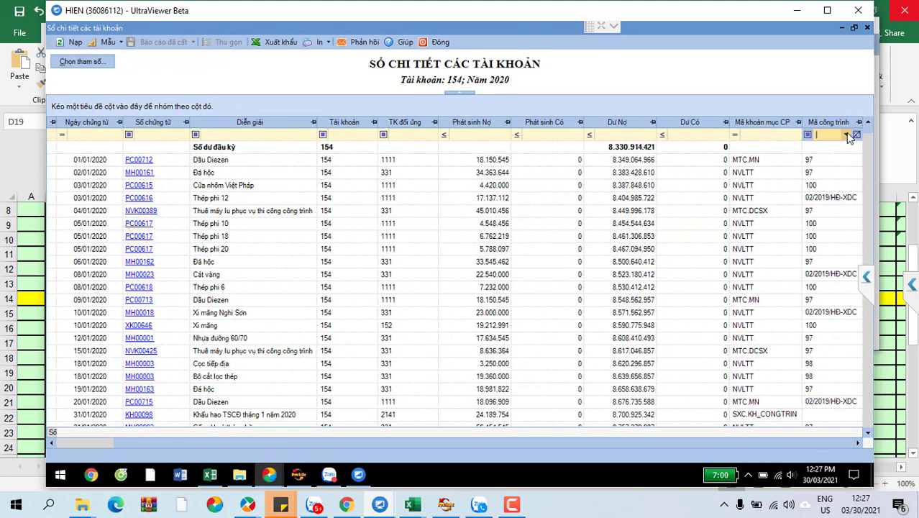
left_click(826, 170)
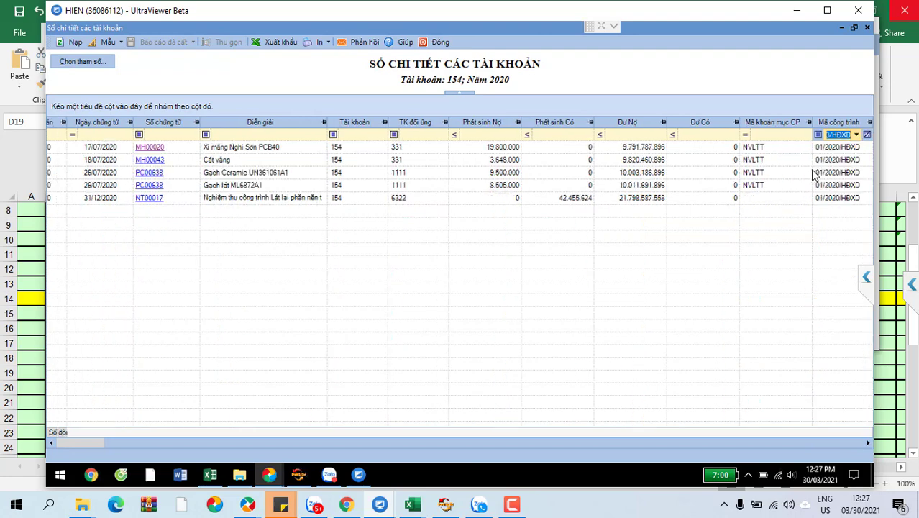
left_click(504, 147)
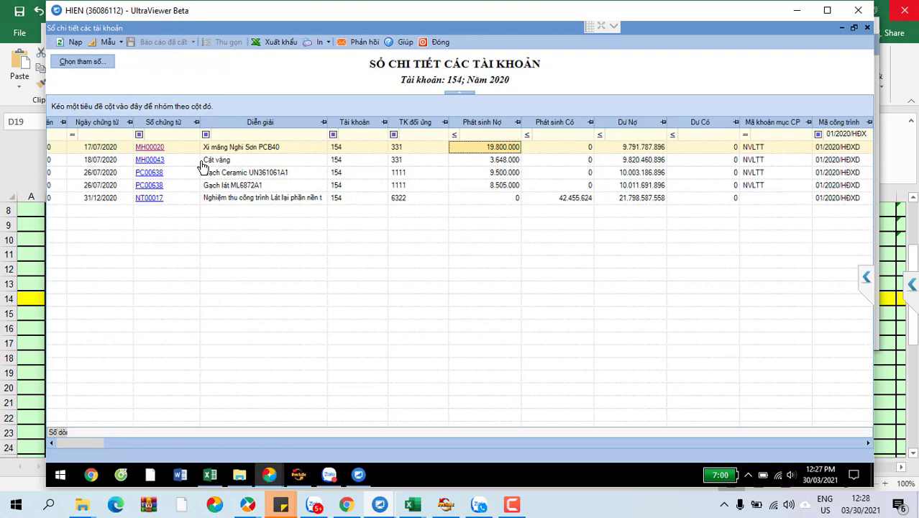
Close the account 154 ledger and the trial balance report
left_click(438, 43)
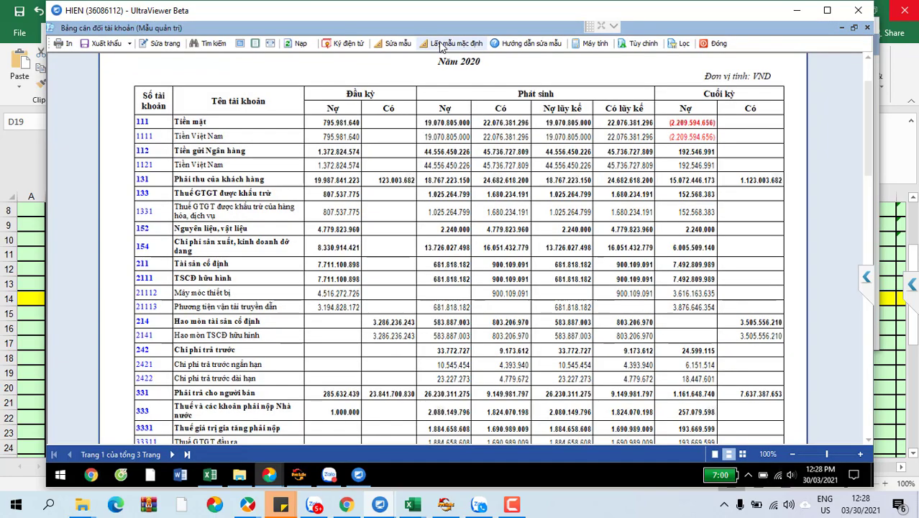
left_click(702, 45)
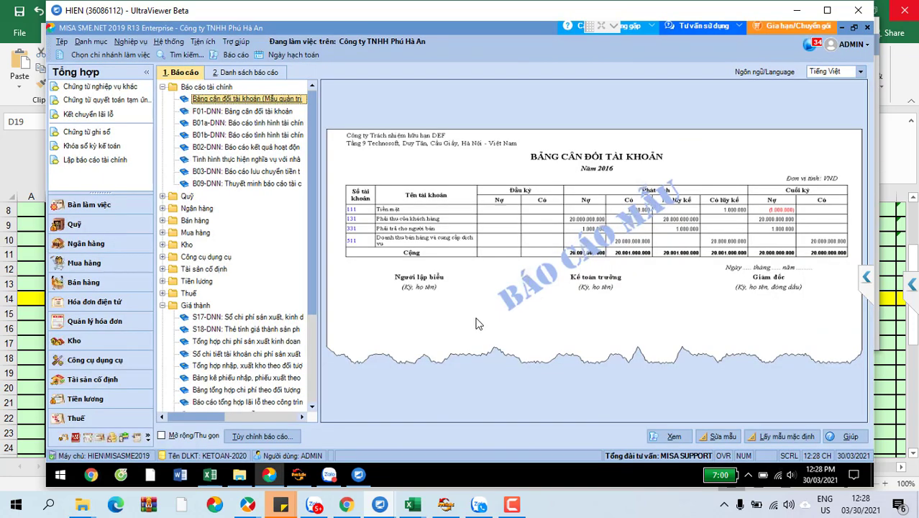